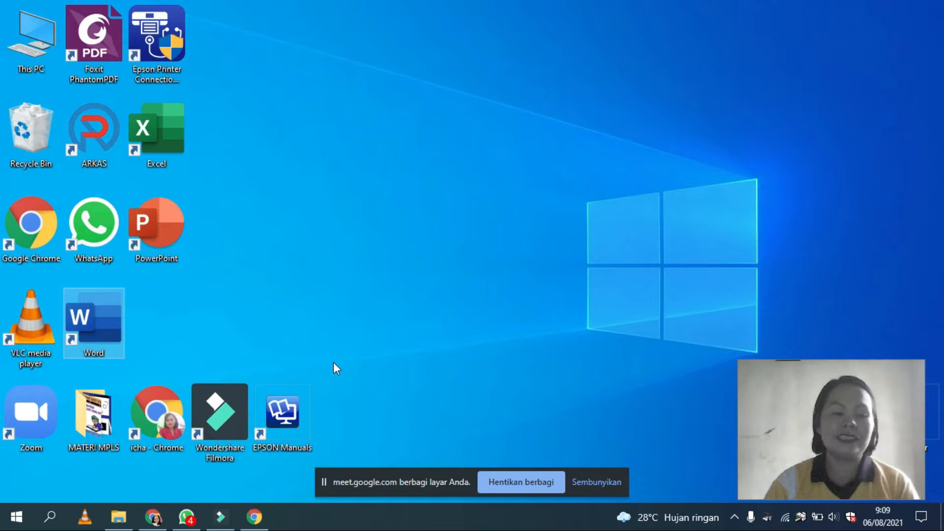
Step: Look for the Word entry in the list of installed Windows programs
double_click(98, 339)
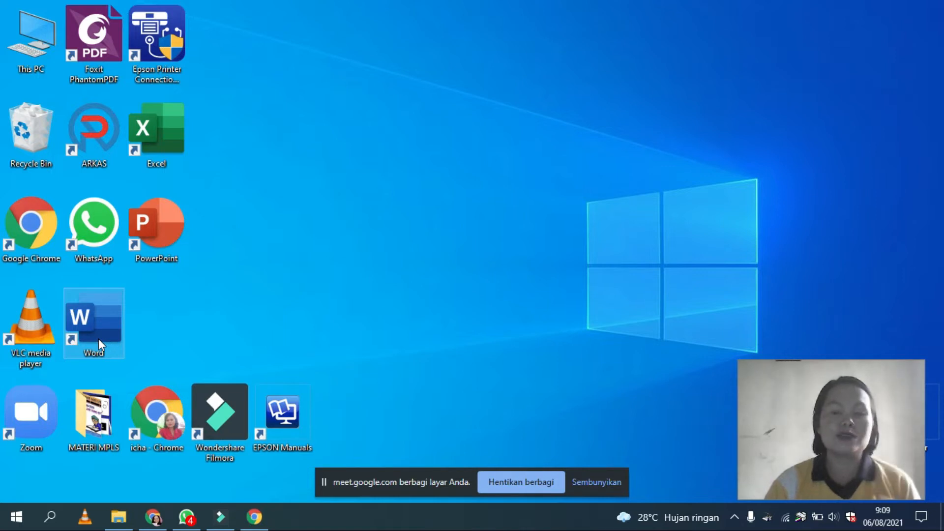
left_click(17, 517)
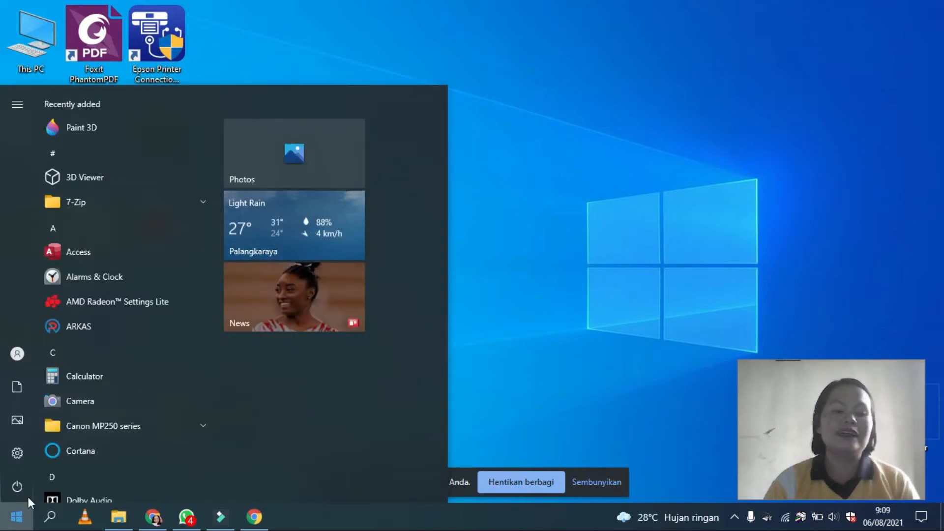
scroll(73, 371, "down", 10)
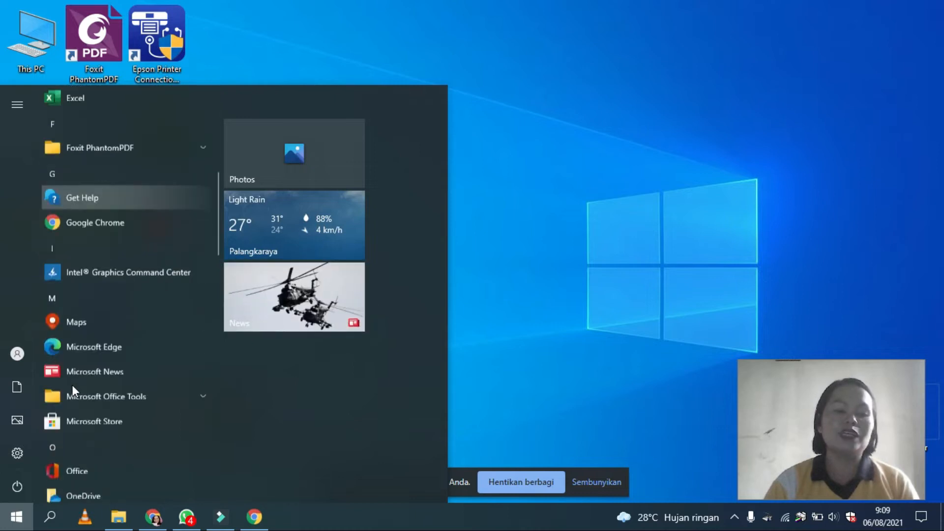
scroll(71, 391, "down", 15)
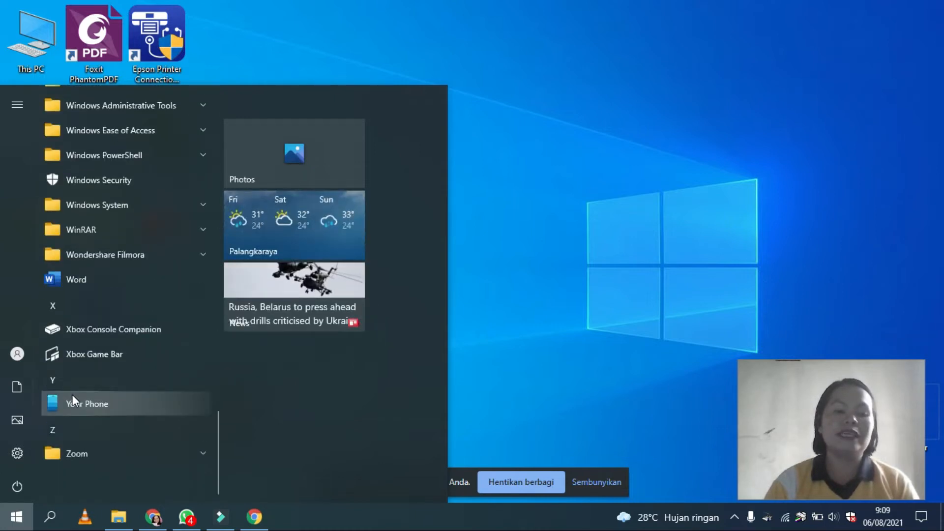
scroll(83, 382, "up", 7)
scroll(83, 390, "down", 5)
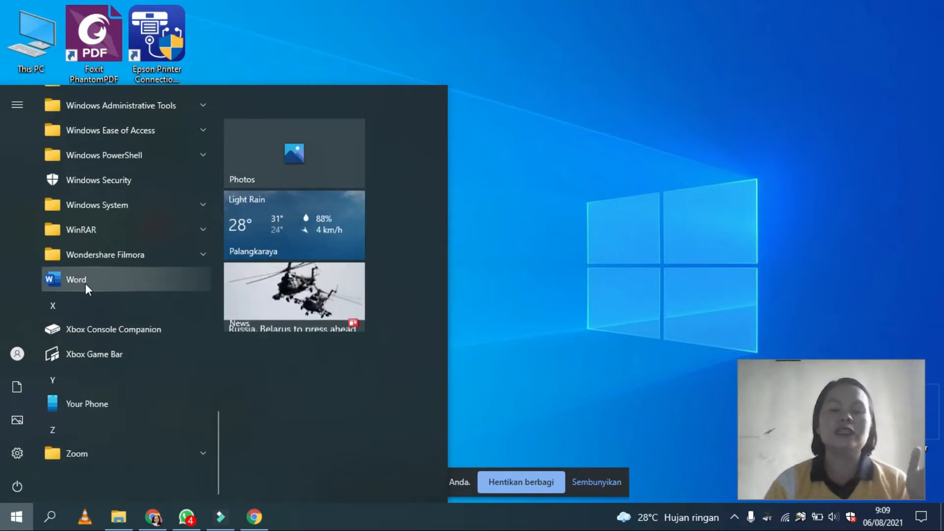
Step: Search Windows for "wor" to locate the Word app, and dismiss the search without launching it
left_click(55, 515)
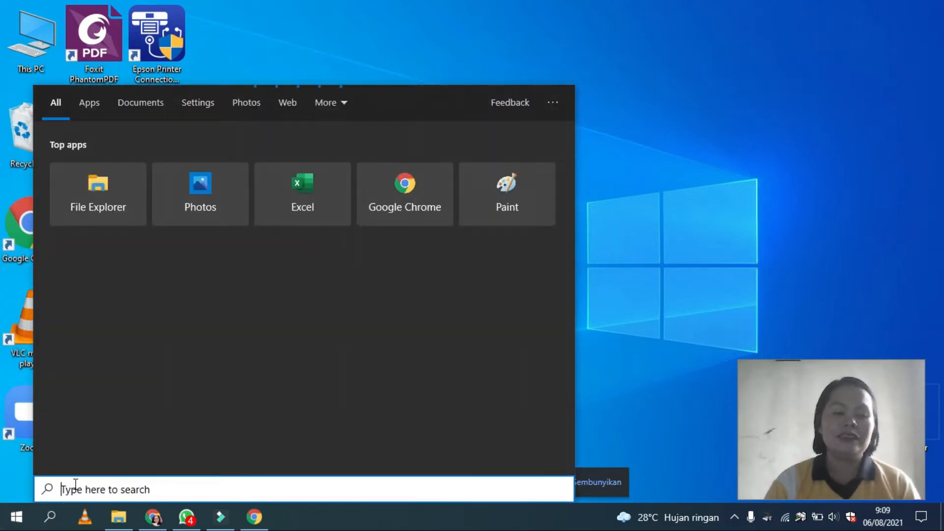
type("wor")
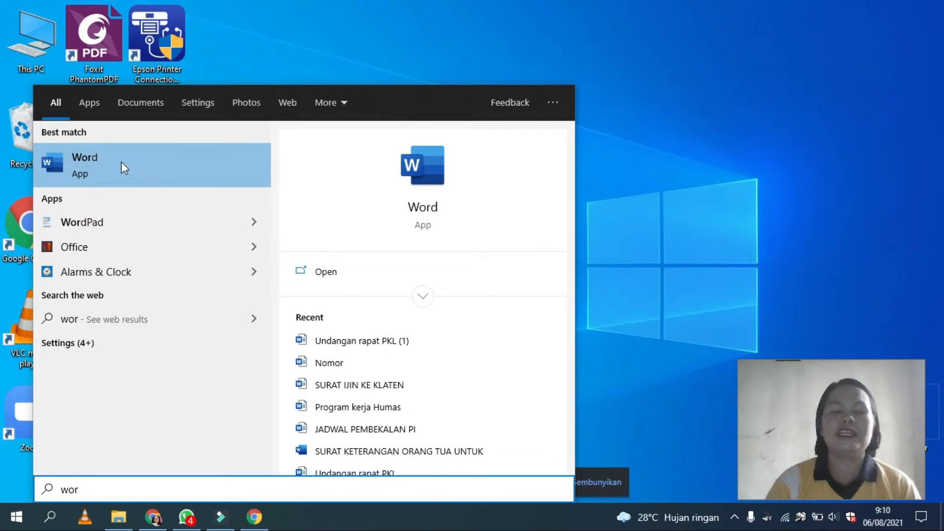
left_click(708, 204)
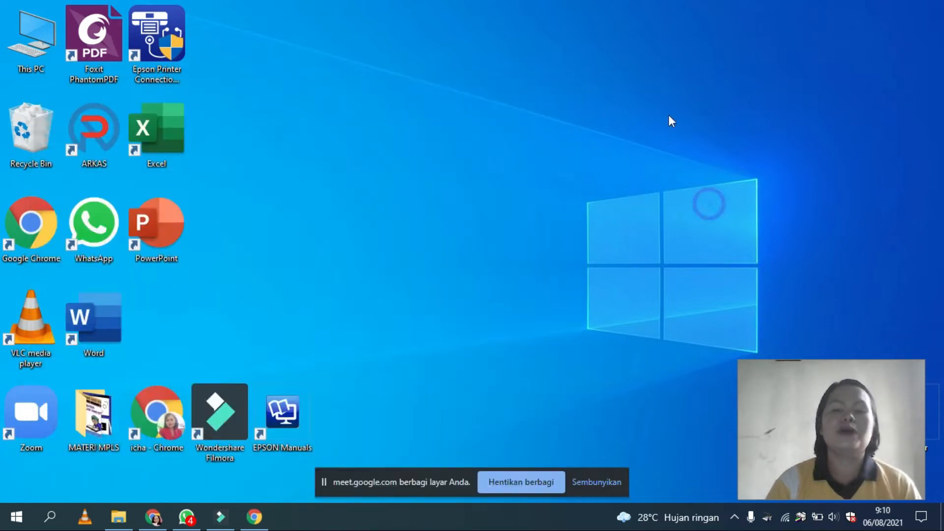
Step: Launch Word and create a new blank document after viewing the open-file and template pages
double_click(86, 326)
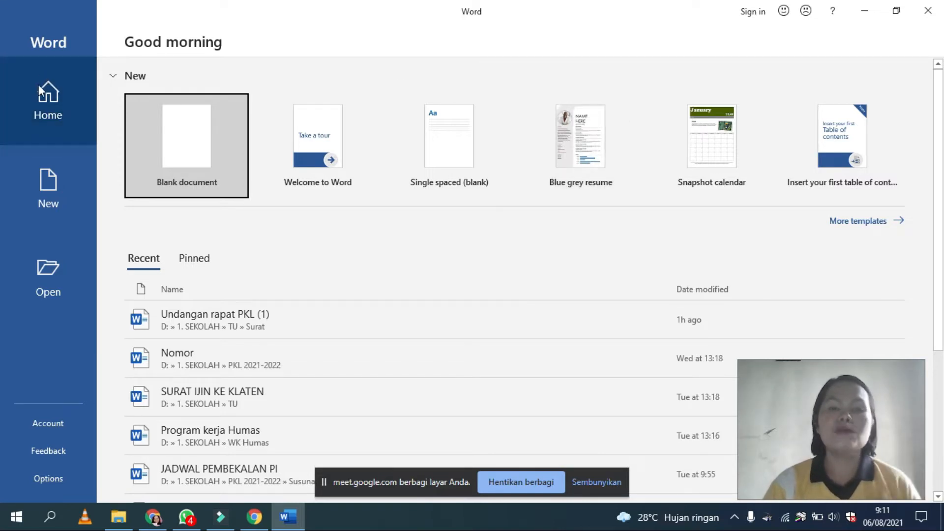
left_click(22, 296)
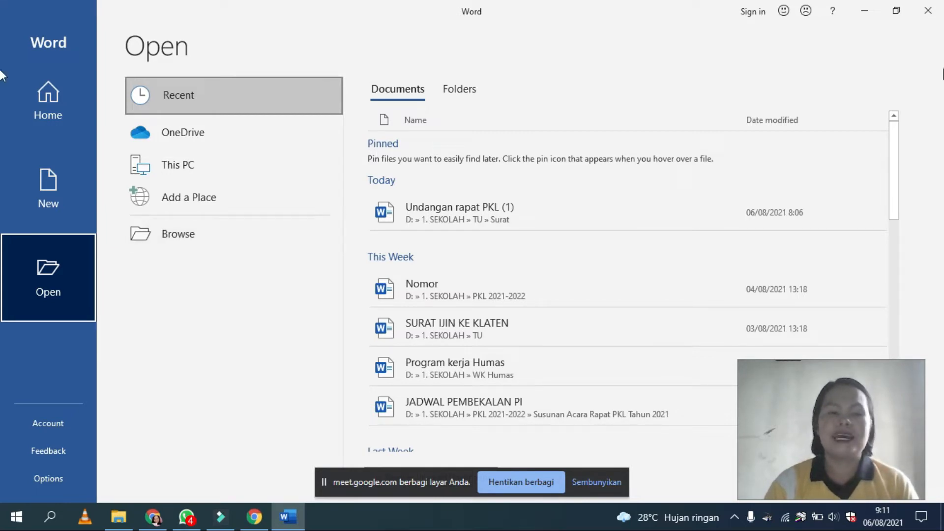
left_click(65, 183)
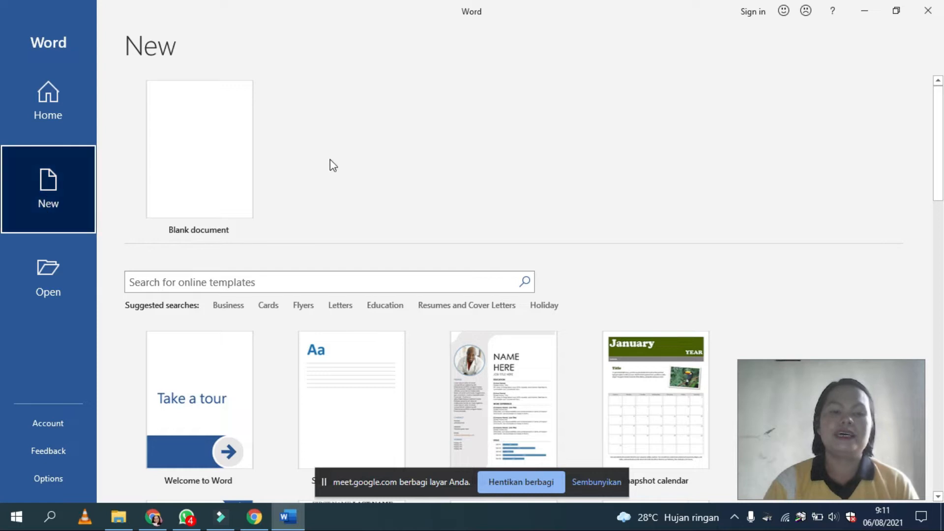
left_click(199, 159)
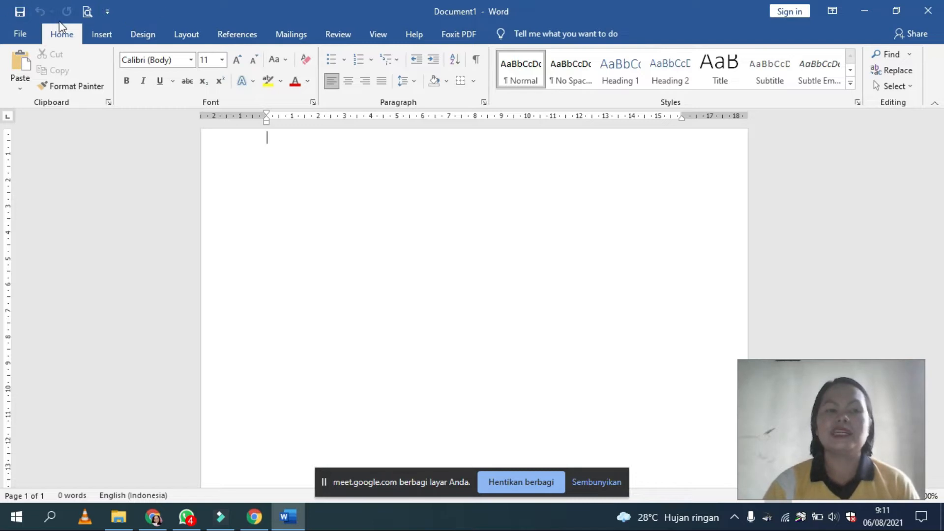
Step: Add the Open command to the Quick Access Toolbar, try it, and return to the blank document
left_click(106, 11)
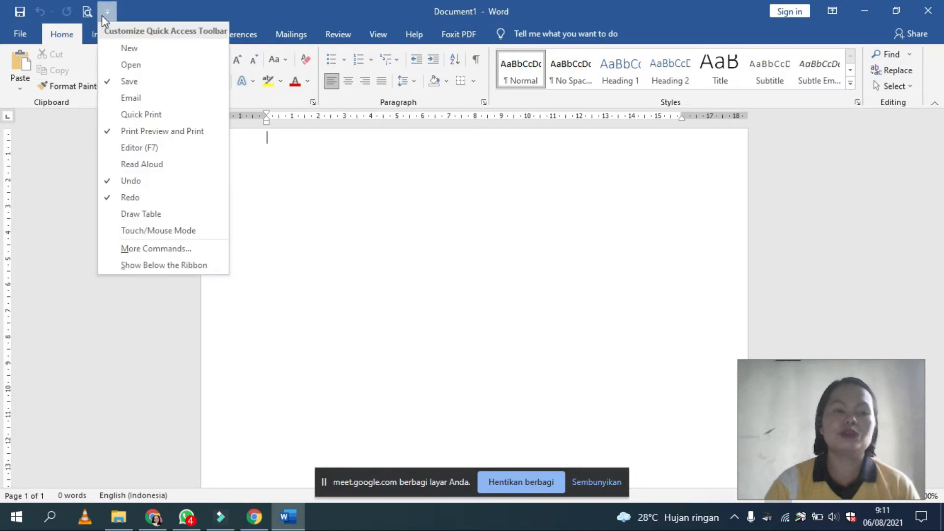
left_click(122, 64)
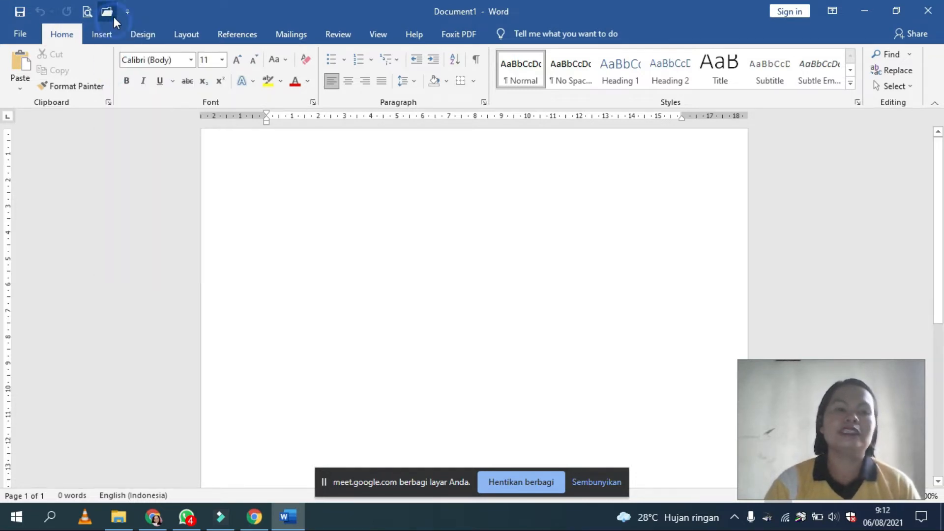
left_click(114, 16)
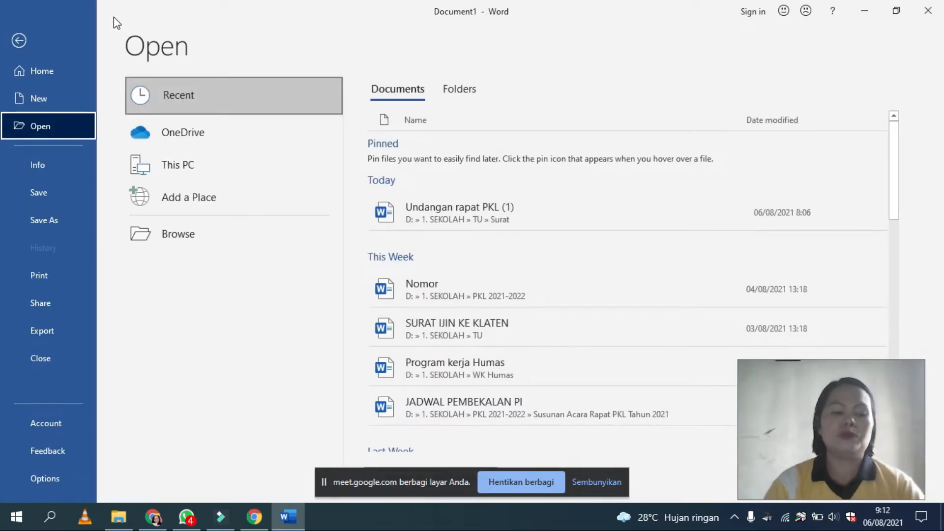
key("Escape")
Step: Remove Print Preview and Print from the Quick Access Toolbar and add it back
left_click(132, 12)
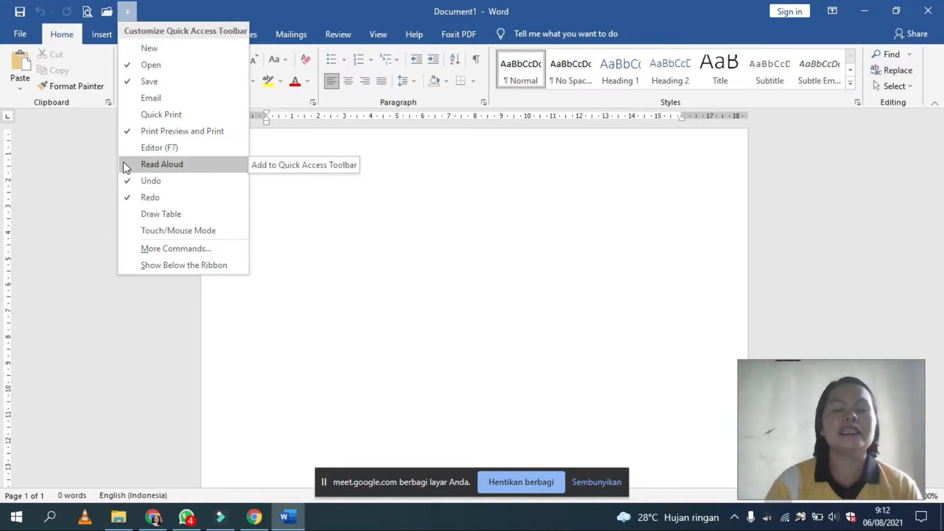
left_click(134, 132)
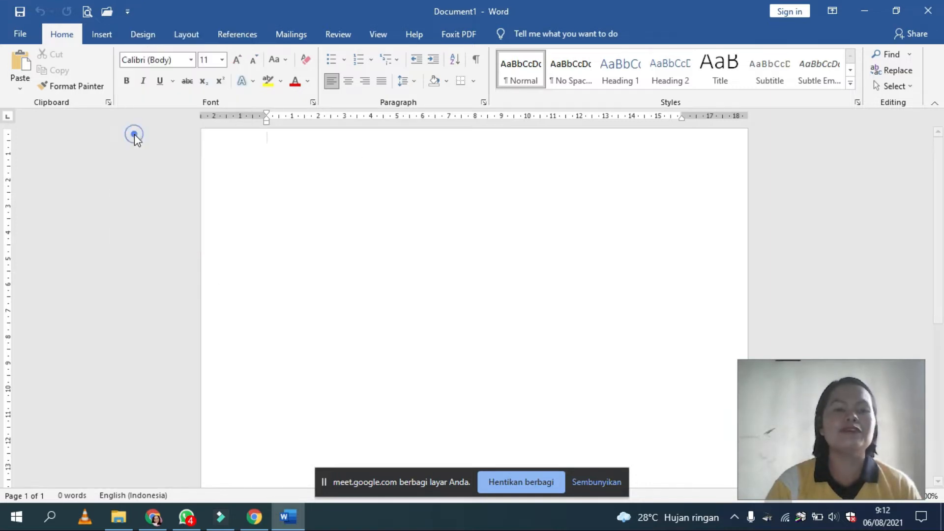
left_click(108, 9)
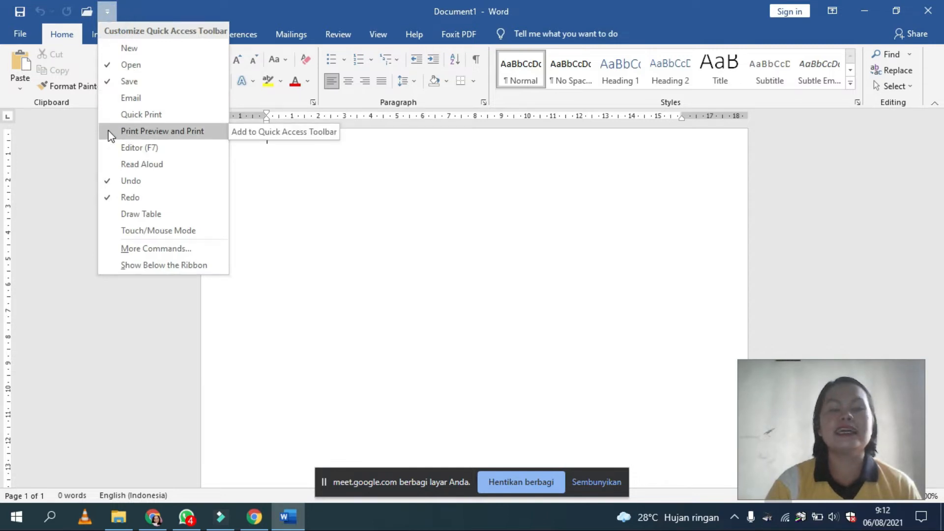
left_click(108, 131)
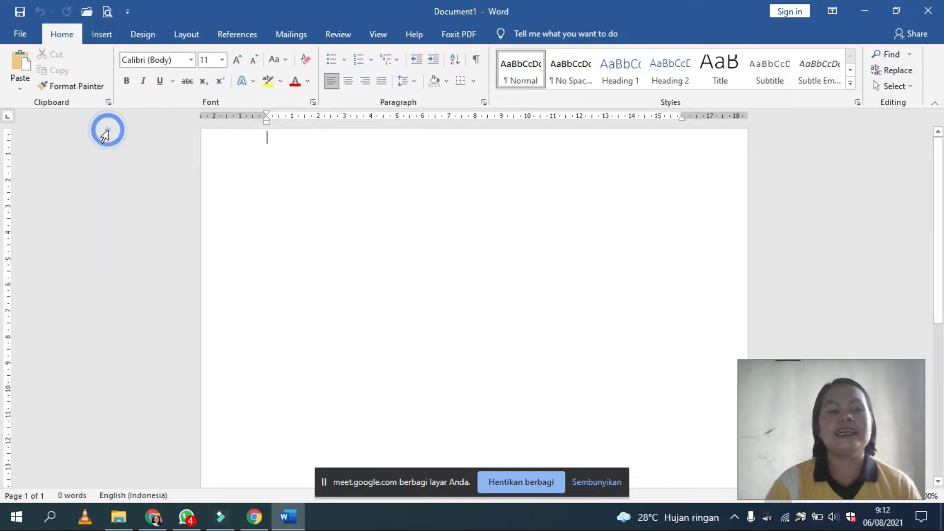
Step: Remove the Open command from the Quick Access Toolbar
left_click(127, 11)
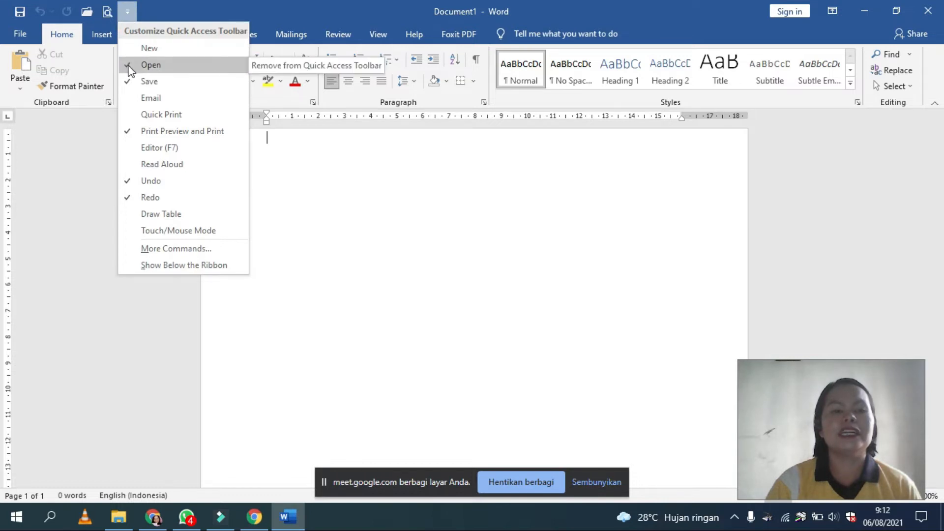
left_click(129, 65)
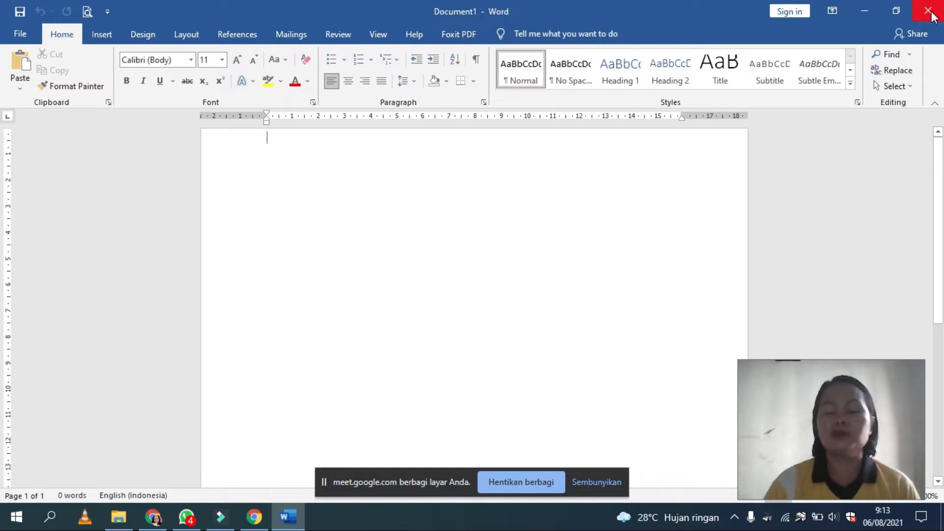
Step: Restore the document window down and maximize it again, and minimize it and bring it back
left_click(896, 11)
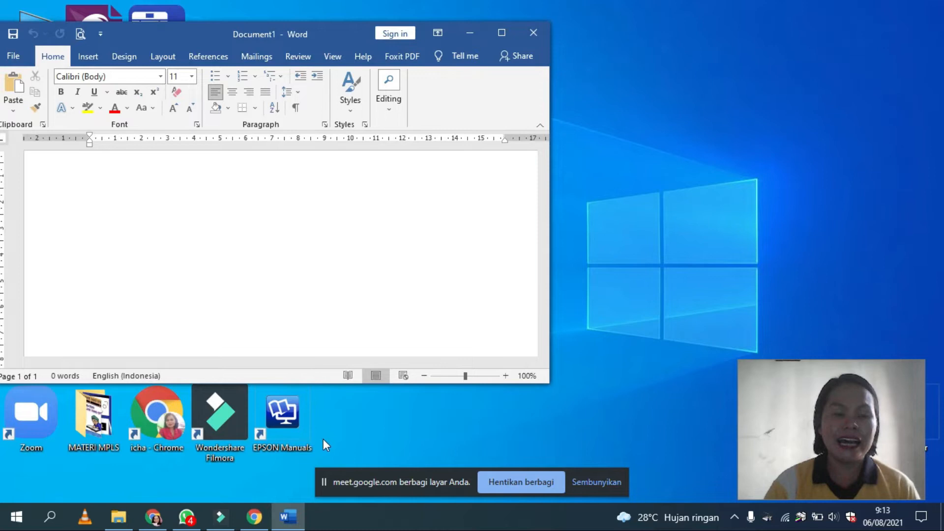
left_click(509, 31)
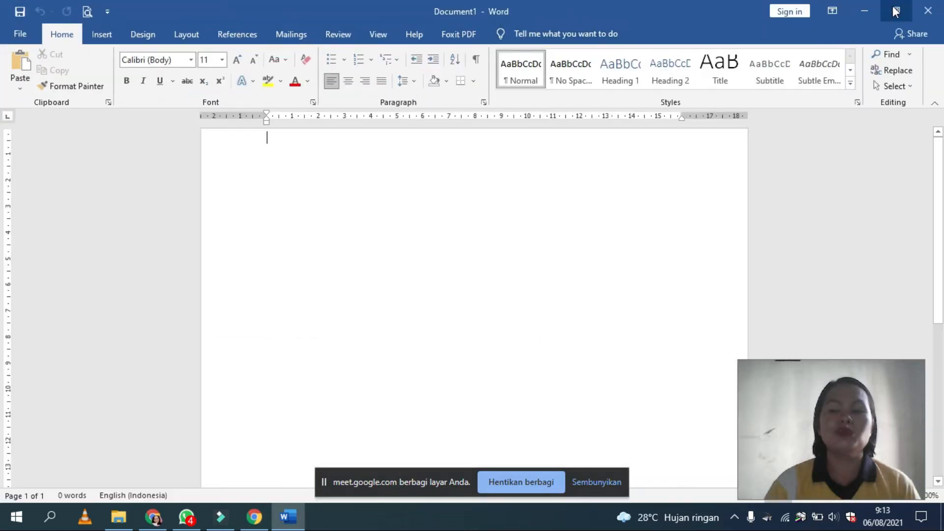
left_click(865, 12)
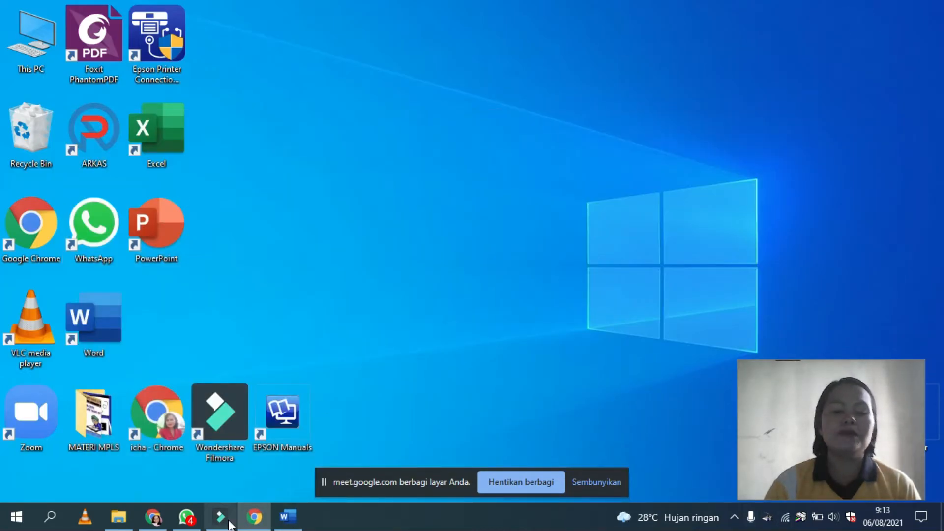
mouse_move(297, 516)
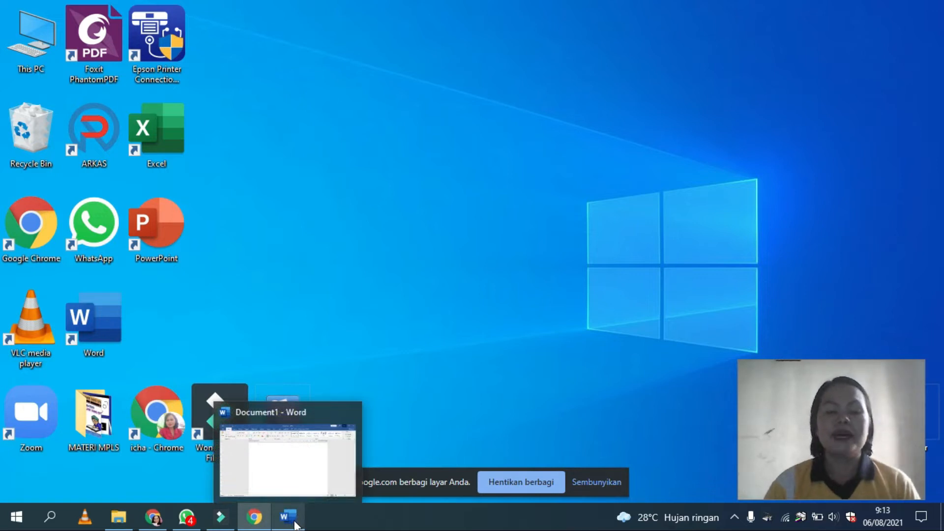
left_click(295, 522)
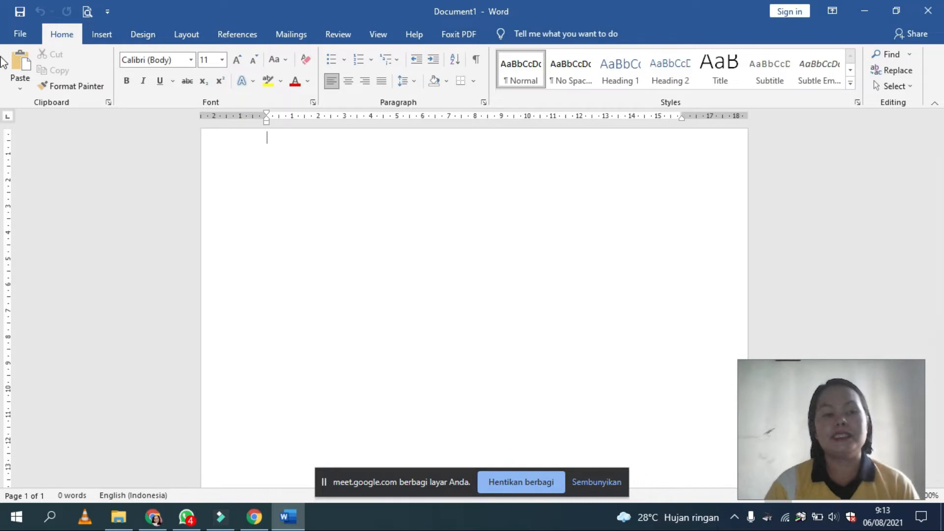
Step: Review the File page and the Insert, Design, Layout and References command sets, returning to the Home commands
left_click(20, 35)
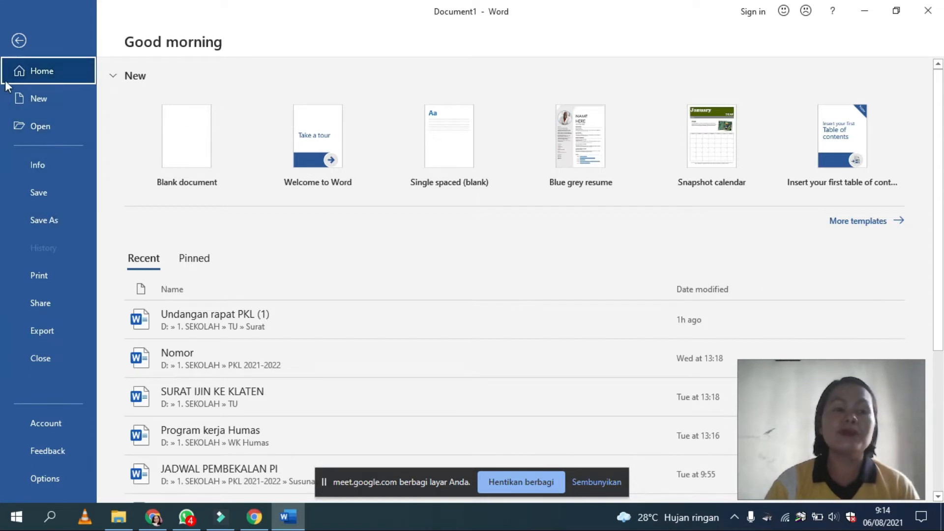
left_click(21, 42)
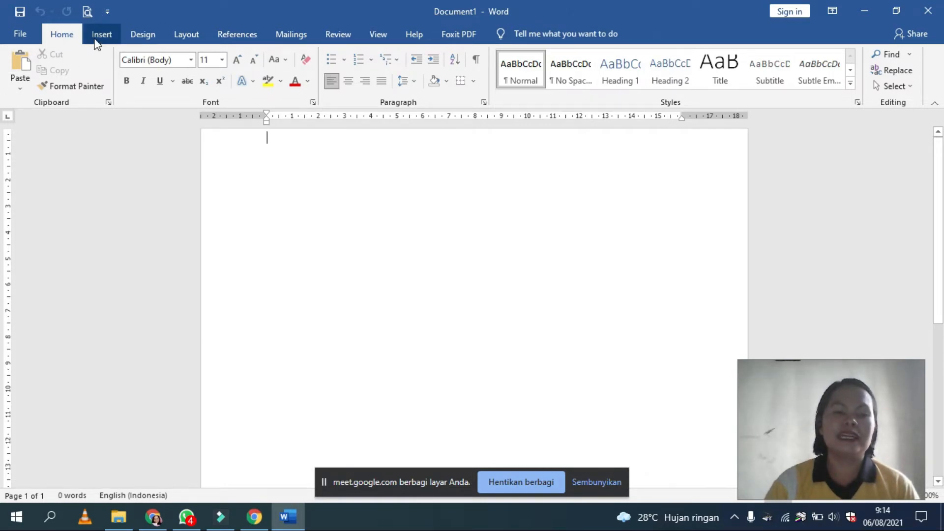
left_click(118, 28)
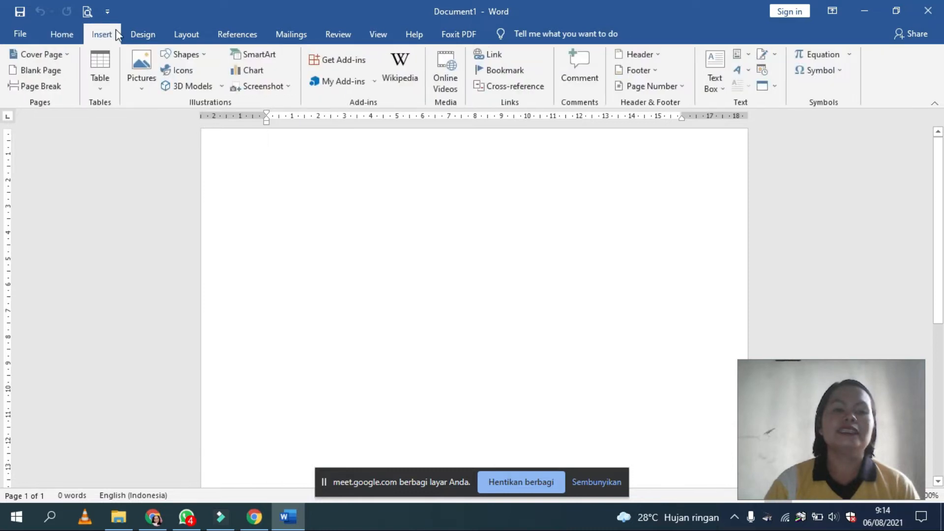
left_click(143, 34)
left_click(183, 38)
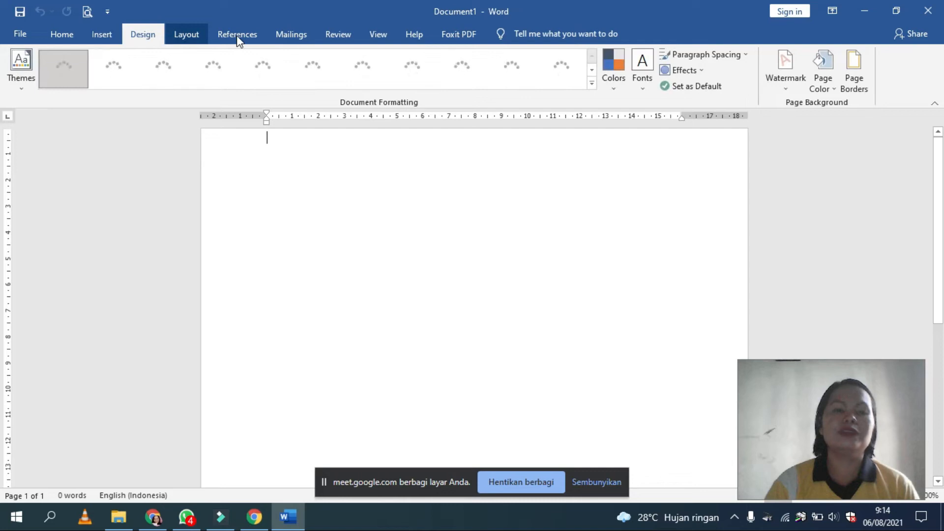
left_click(238, 34)
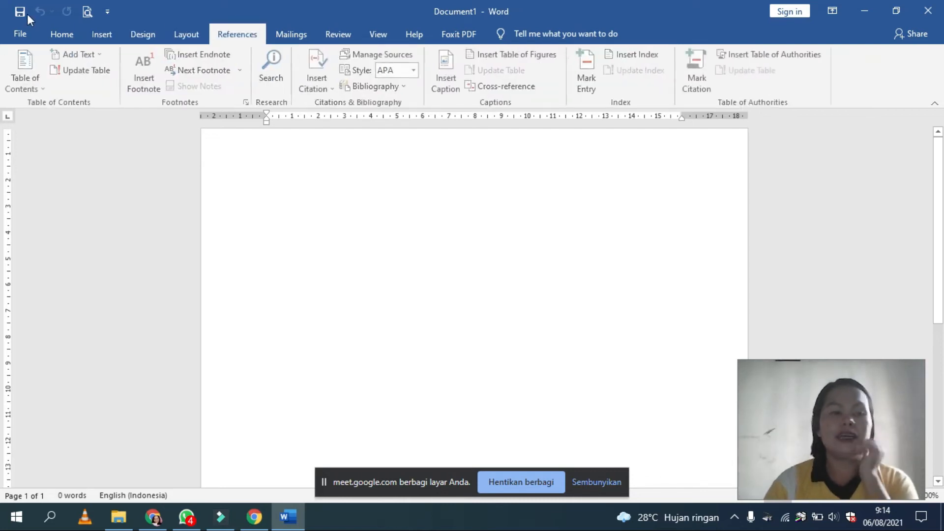
left_click(56, 32)
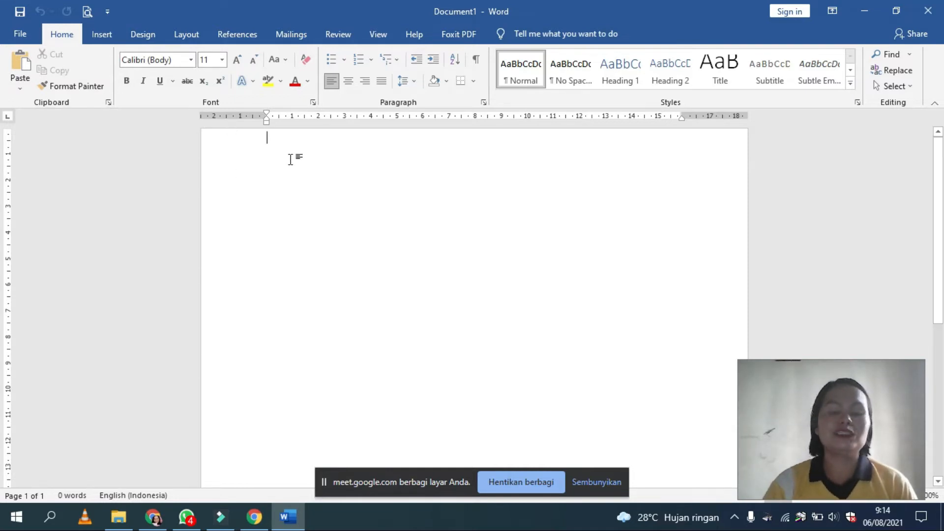
Step: Add an empty line to the blank document and open the recent document "Undangan rapat PKL (1)"
key("Return")
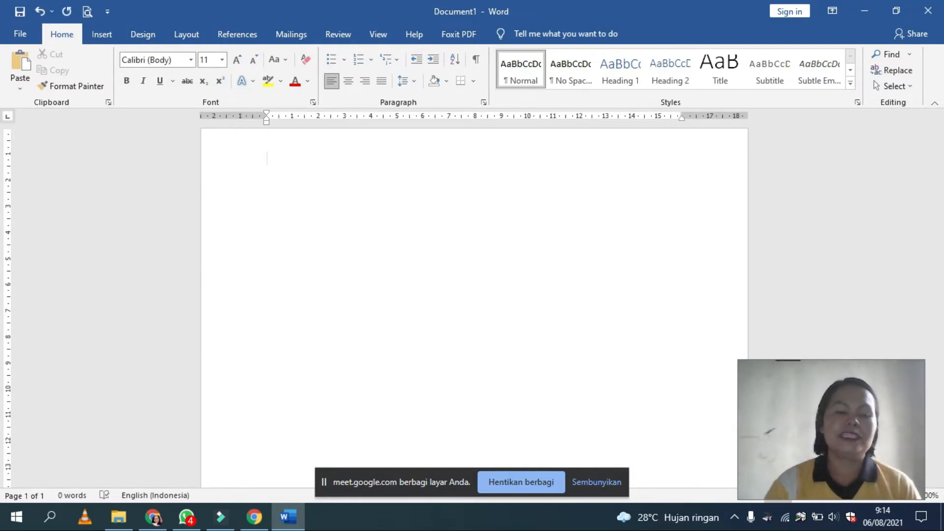
key("ctrl+o")
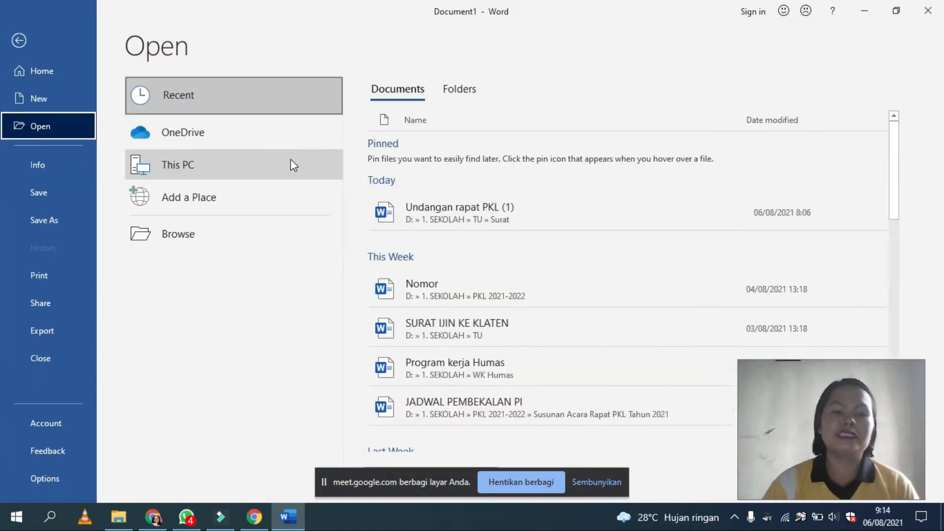
left_click(515, 208)
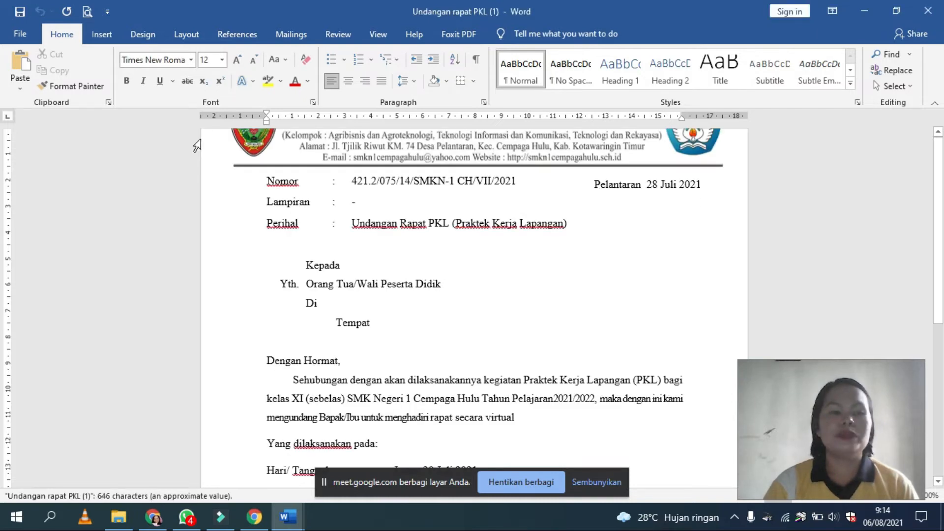
Step: Copy the letter's greeting "Dengan Hormat," and its opening paragraph through "secara virtual", and paste them into the blank Document1
scroll(320, 293, "down", 1)
left_click_drag(264, 328, 515, 384)
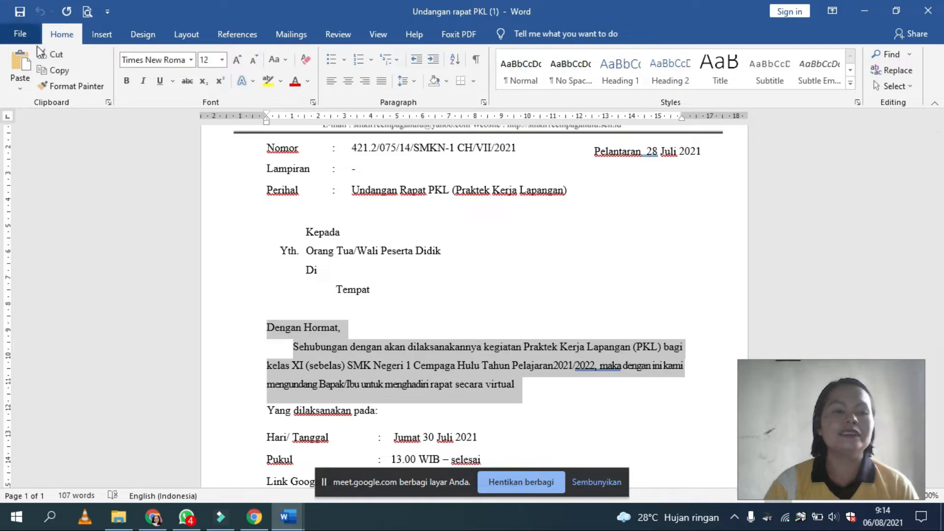
left_click(57, 71)
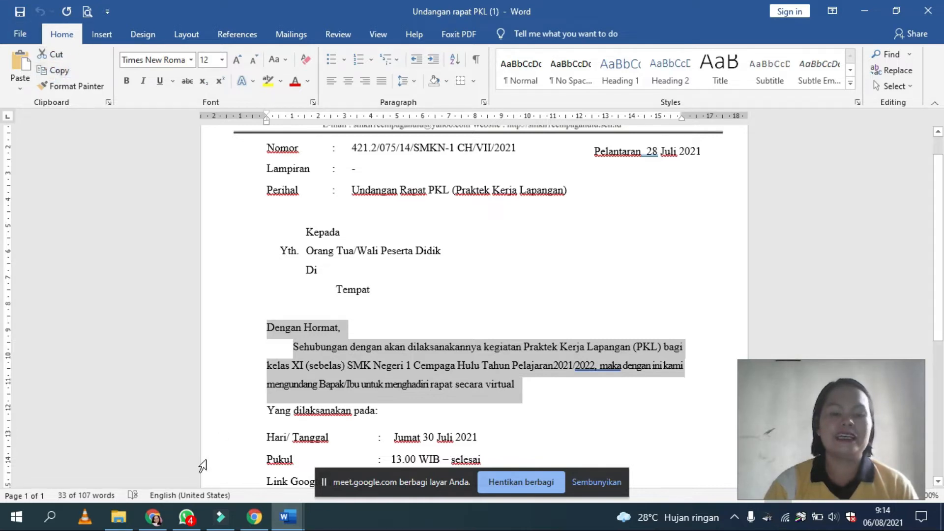
left_click(289, 517)
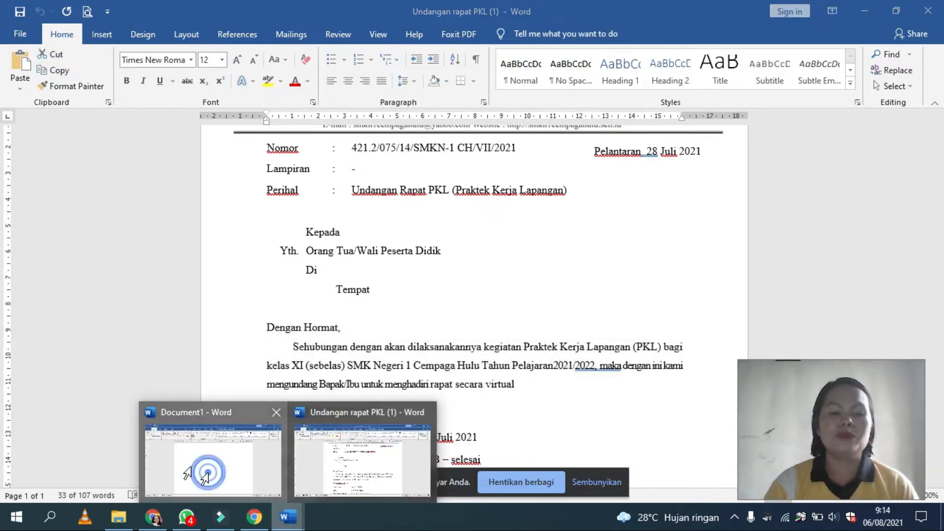
left_click(234, 488)
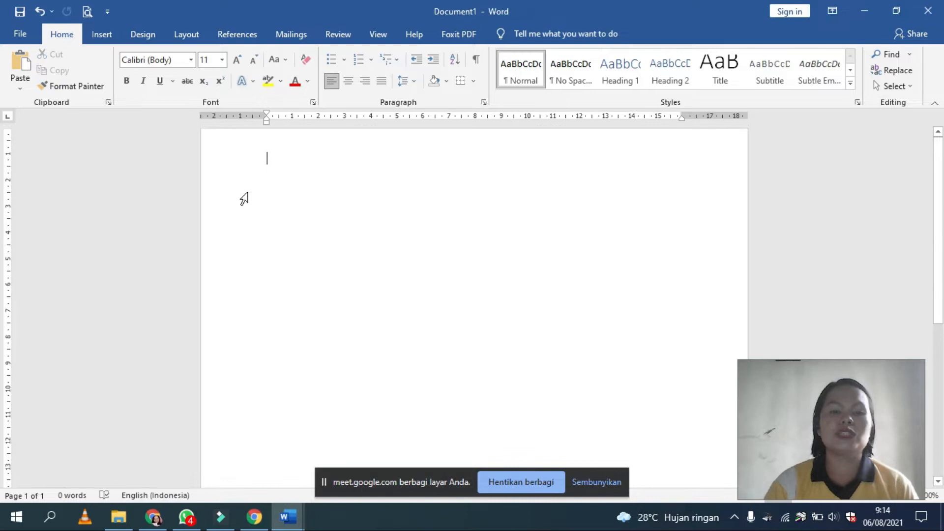
left_click(20, 64)
Step: Insert three empty lines above the pasted greeting
left_click(271, 139)
key("Return")
key("Return")
key("Return")
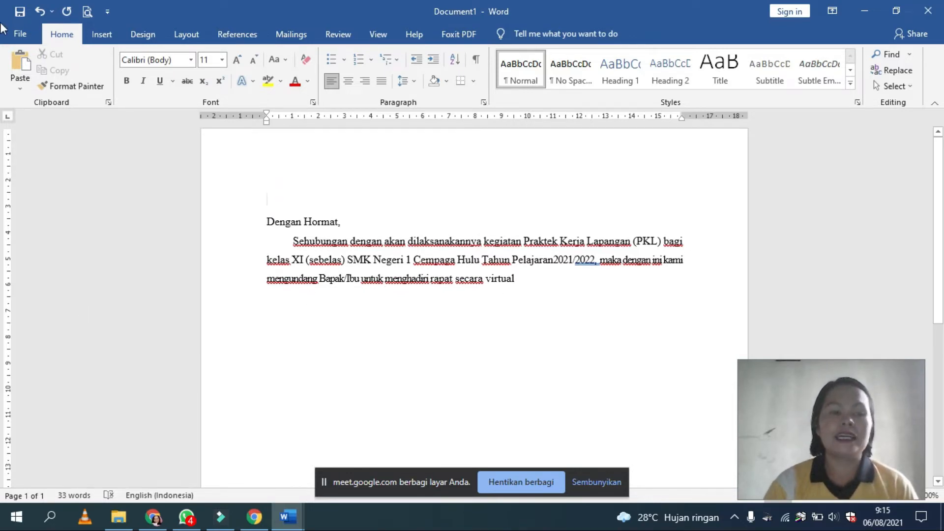
Step: Cut the greeting line "Dengan Hormat," and paste it below the paragraph, separated from it by an empty line
left_click_drag(266, 222, 373, 239)
left_click(344, 266)
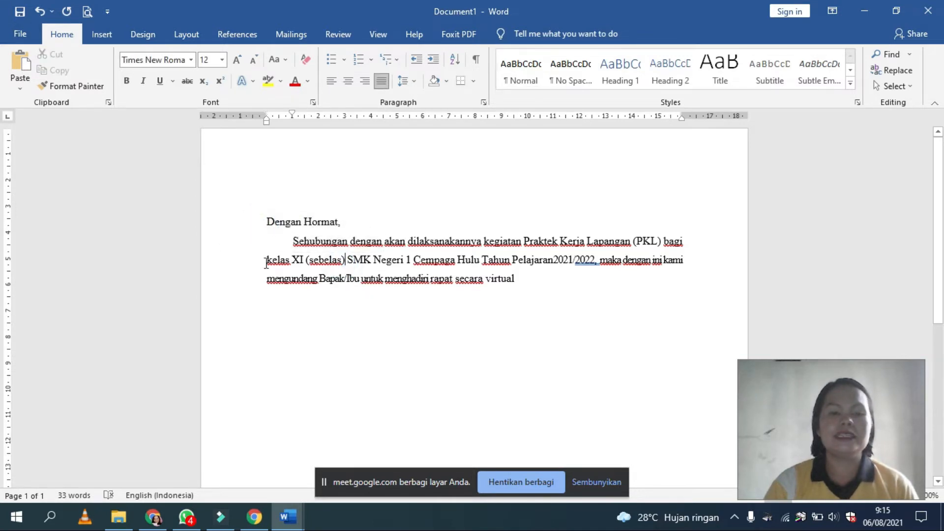
left_click_drag(266, 221, 379, 216)
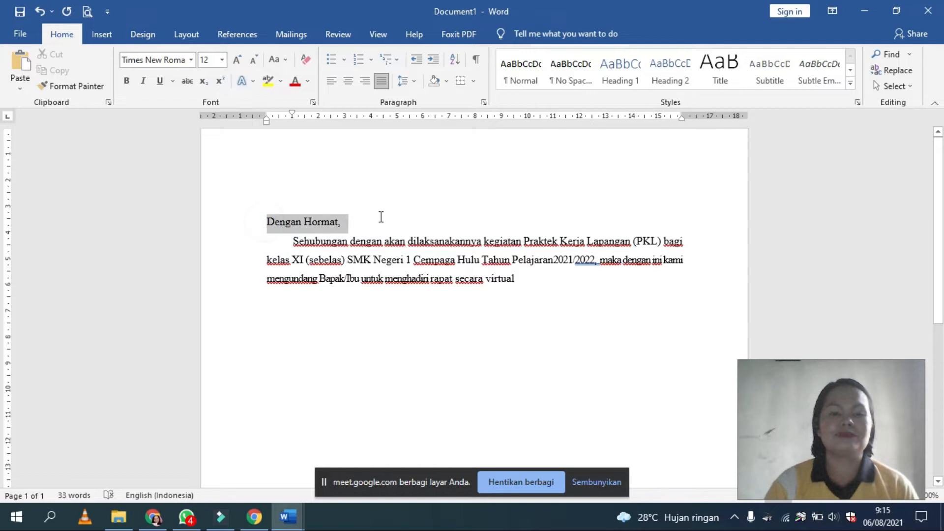
left_click(42, 55)
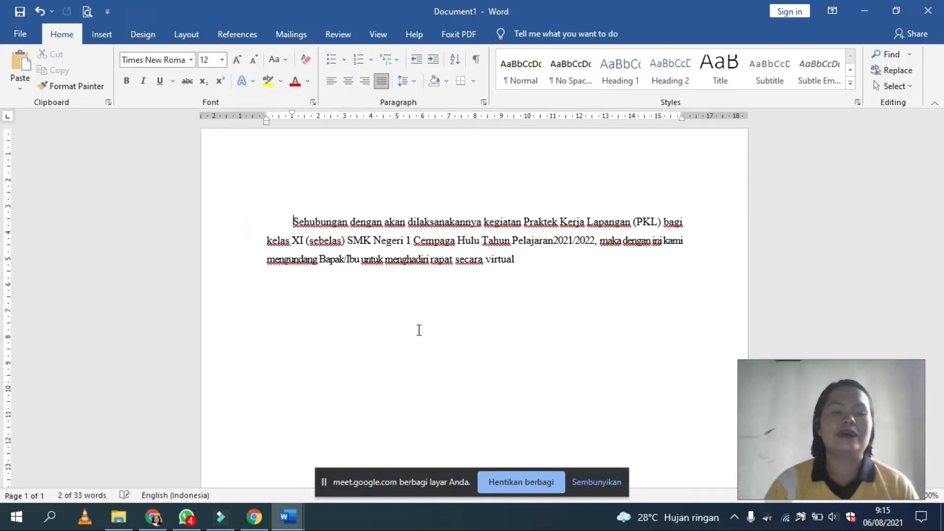
left_click(534, 256)
key("Return")
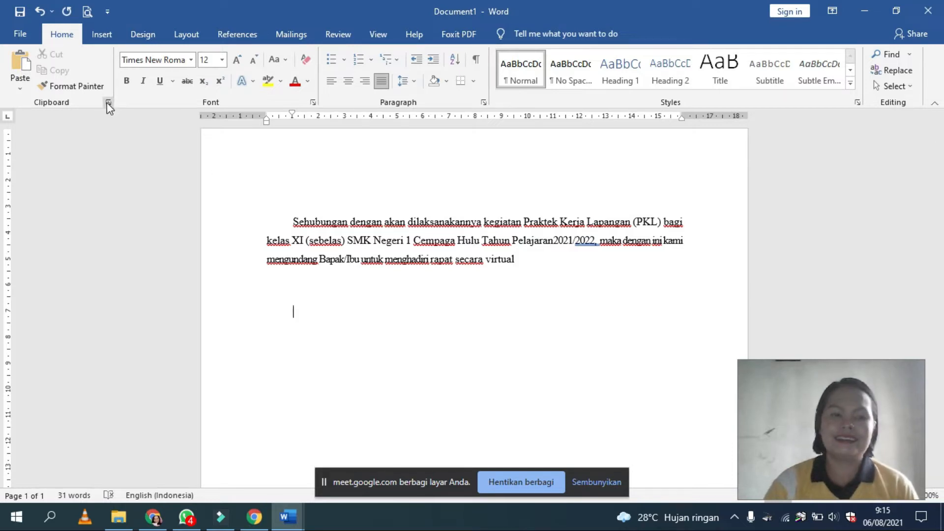
left_click(32, 58)
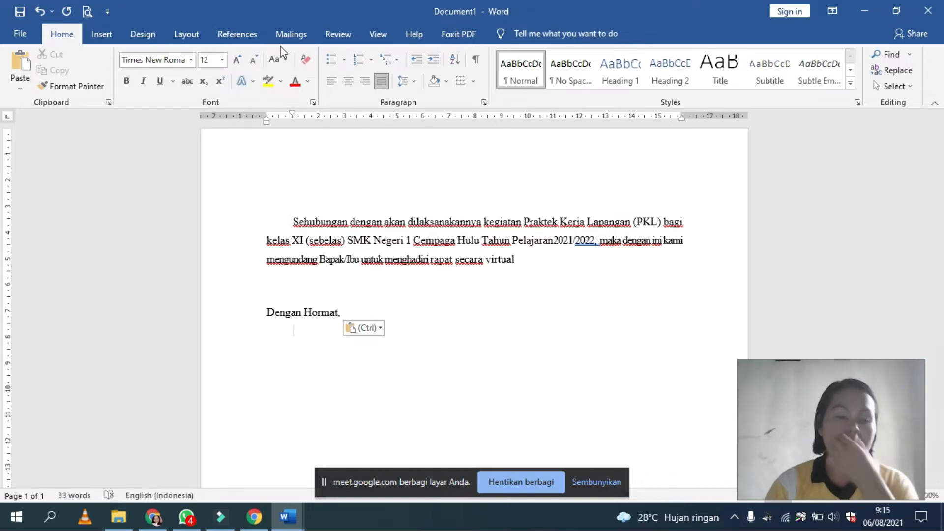
Step: Set the paragraph's first line to Comic Sans MS at size 20, and step the size down and back up once
left_click_drag(293, 222, 686, 221)
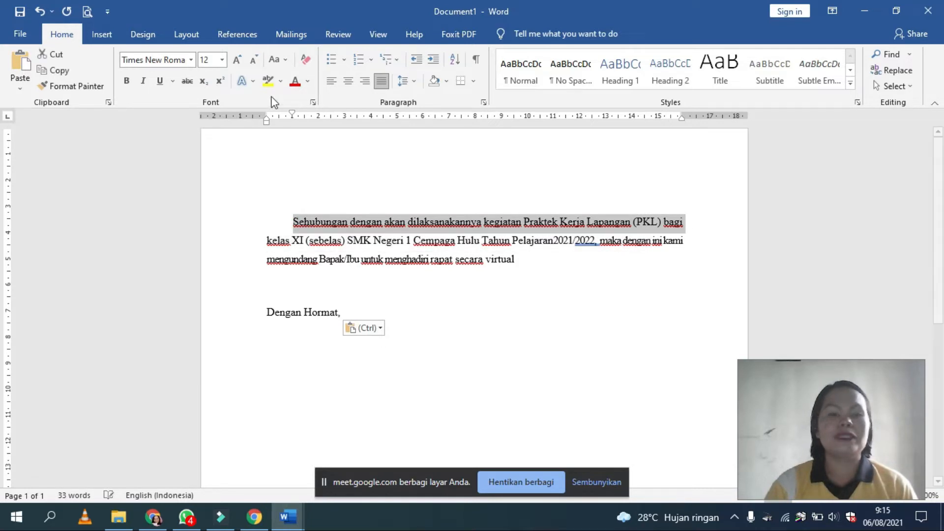
left_click(190, 64)
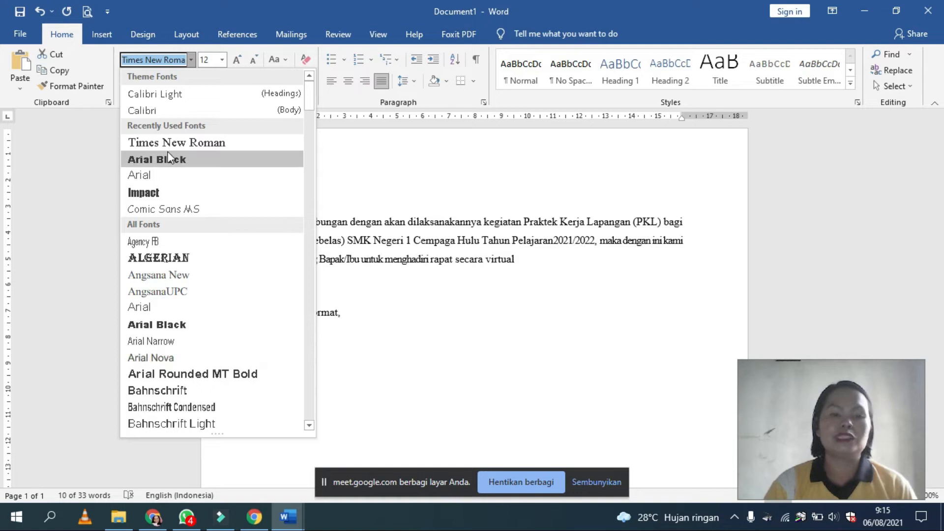
left_click(165, 210)
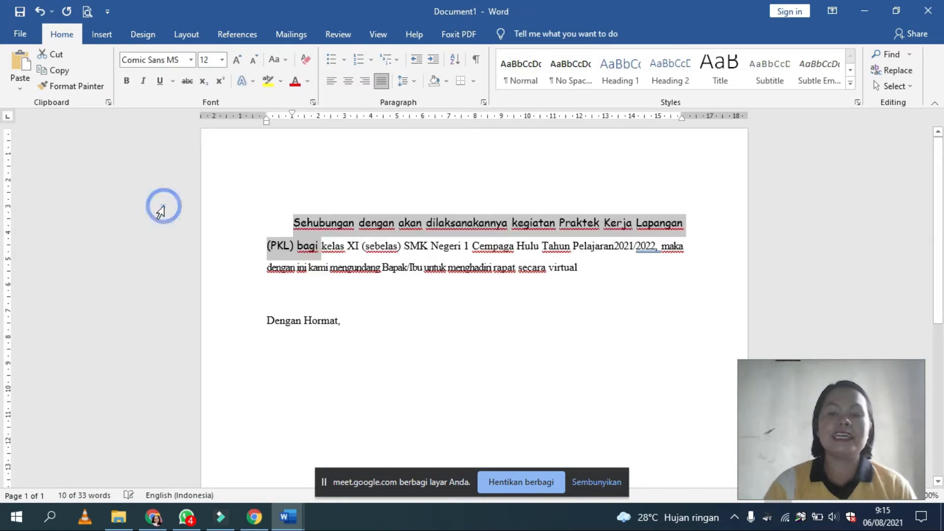
left_click(222, 60)
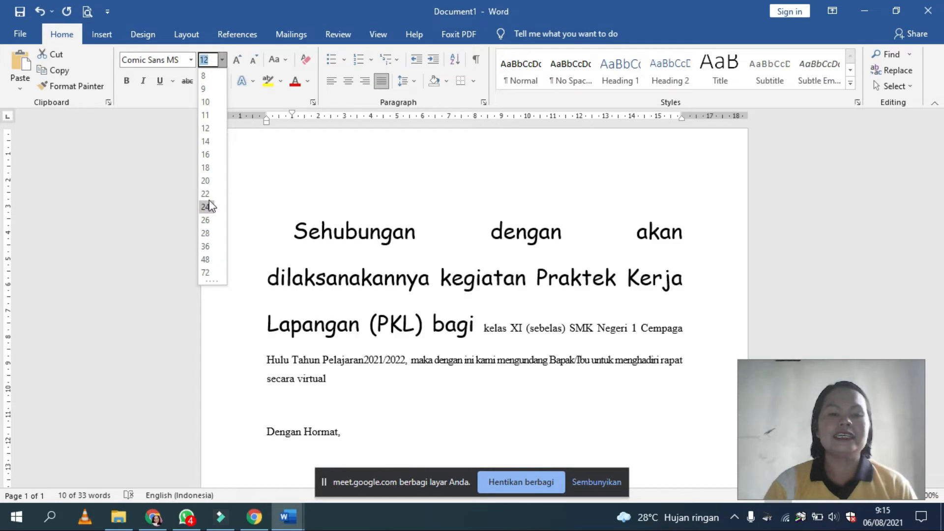
left_click(205, 181)
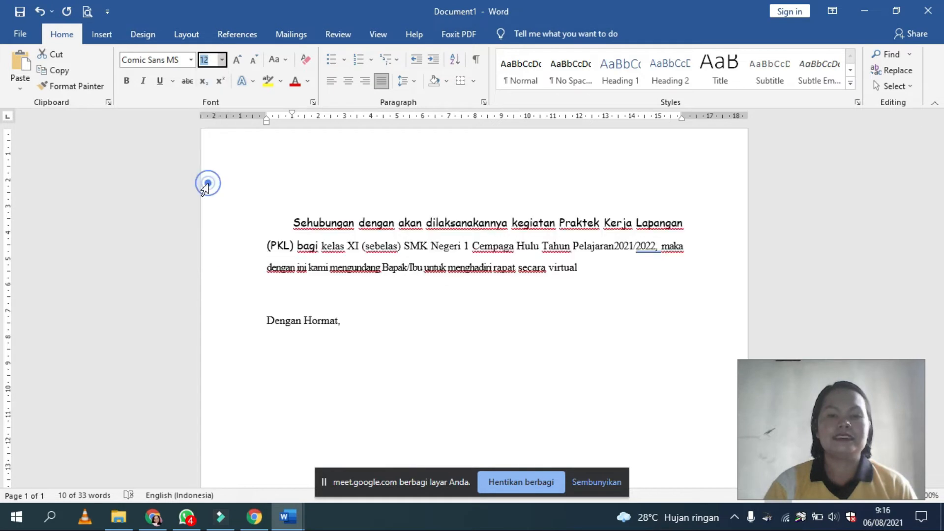
left_click(252, 62)
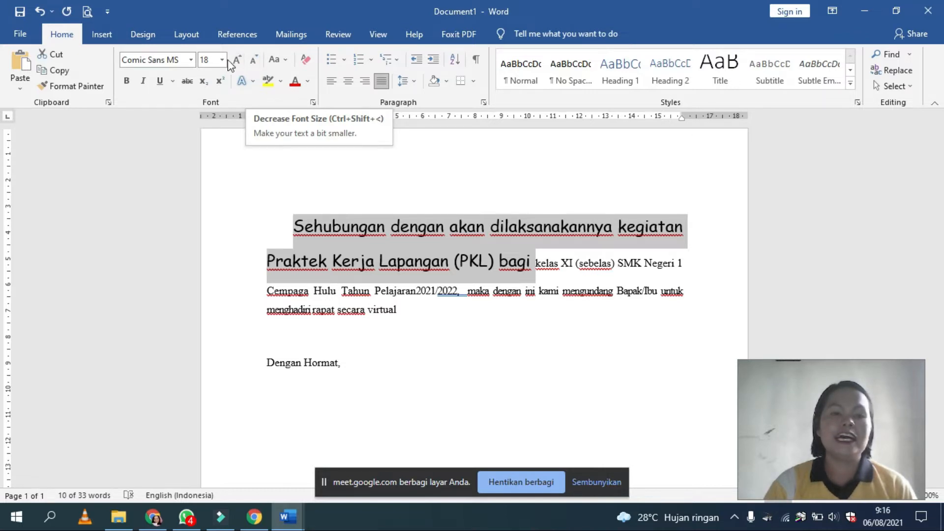
left_click(237, 60)
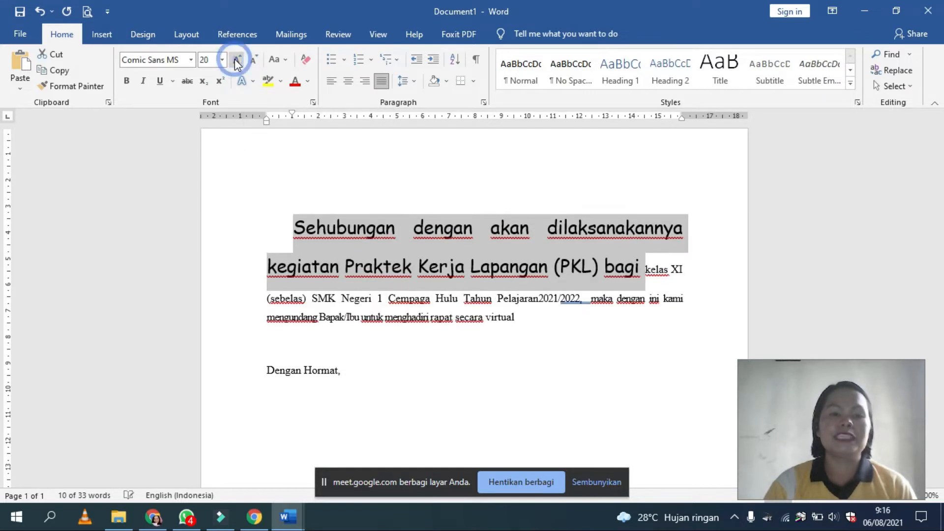
Step: Apply Sentence case, UPPERCASE and Capitalize Each Word in turn to the enlarged text
left_click(286, 59)
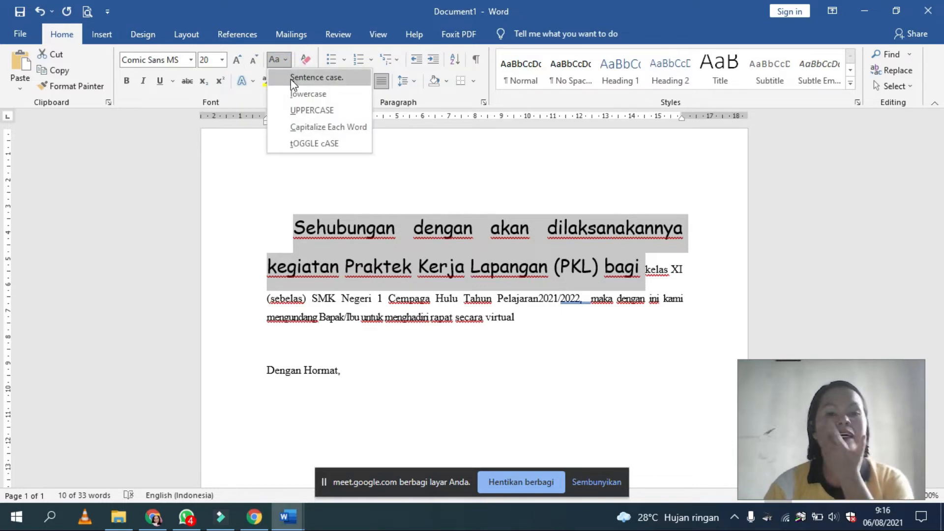
left_click(293, 79)
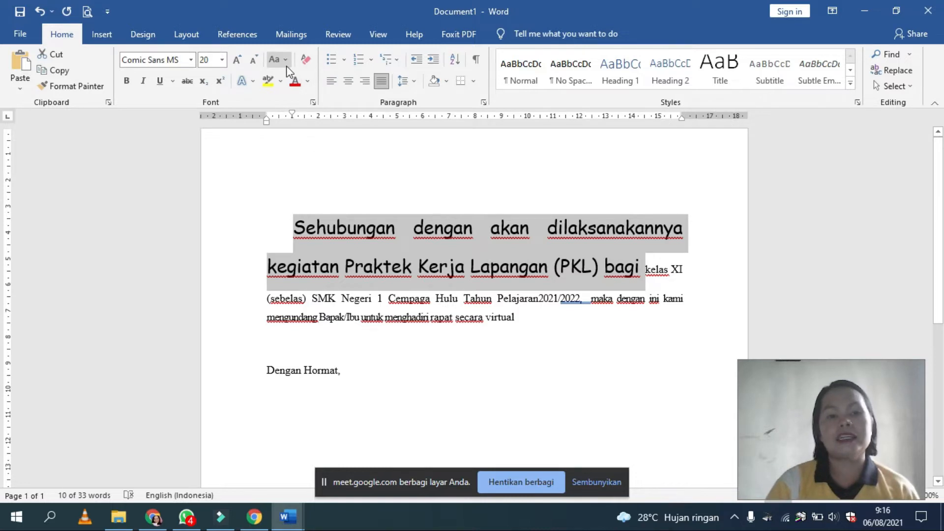
left_click(285, 59)
left_click(295, 108)
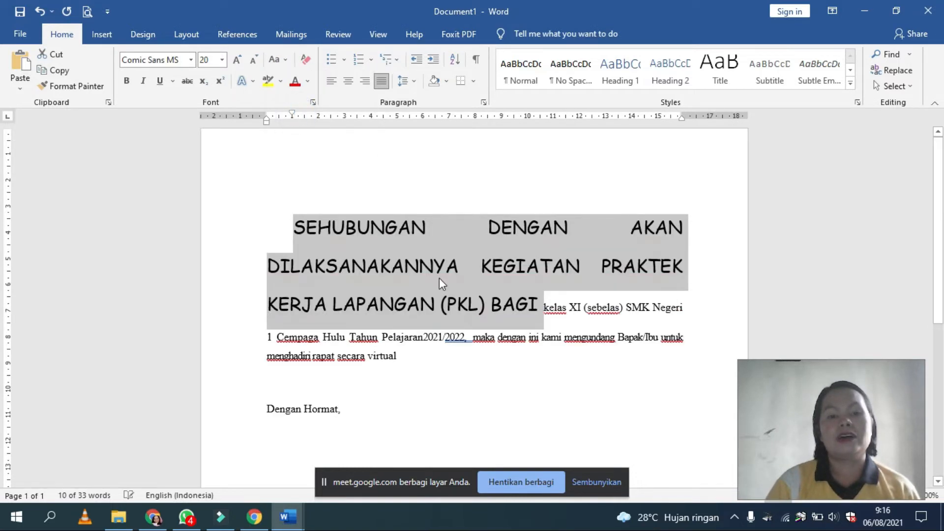
left_click(283, 61)
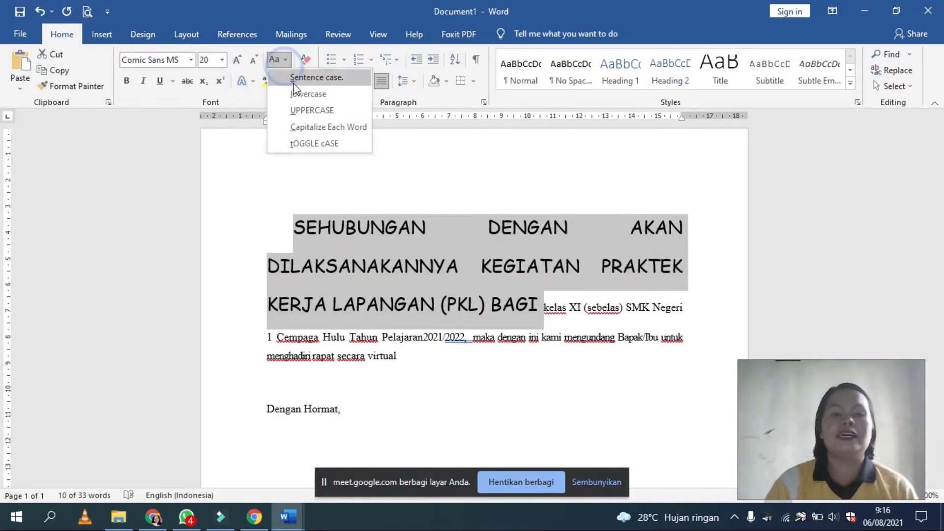
left_click(301, 127)
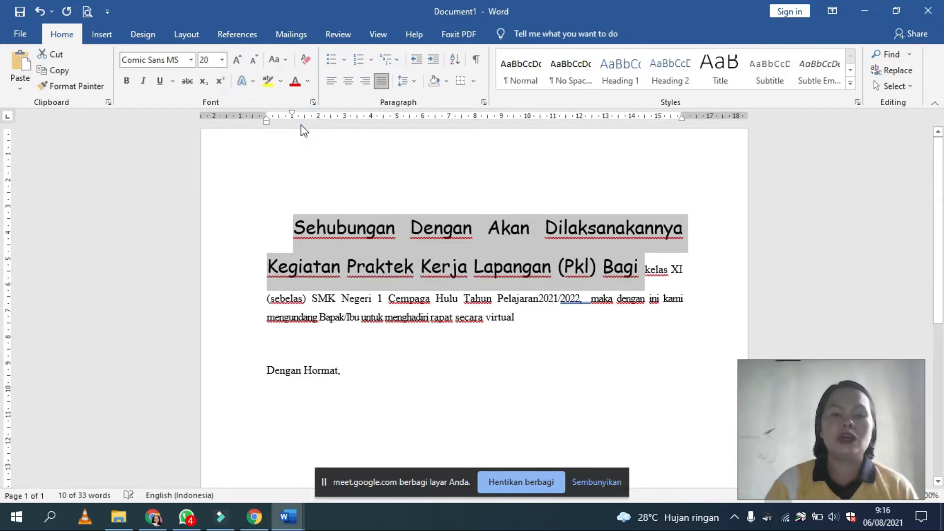
Step: Try tOGGLE cASE and Capitalize Each Word on the enlarged text, and finish with Sentence case
left_click(284, 59)
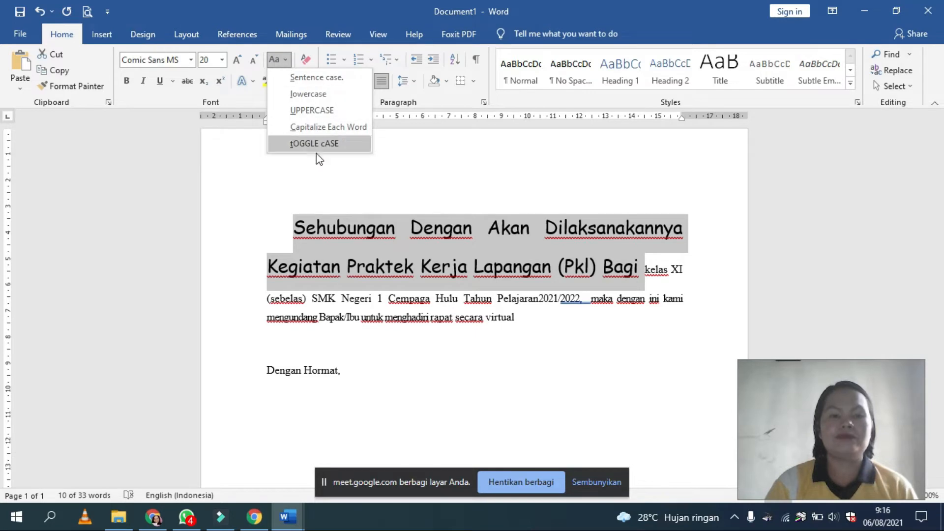
left_click(308, 143)
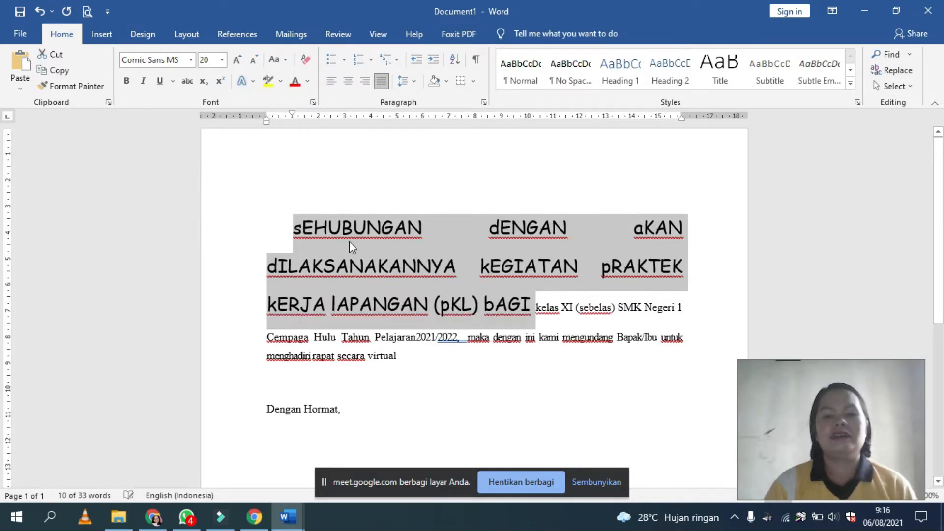
left_click(284, 60)
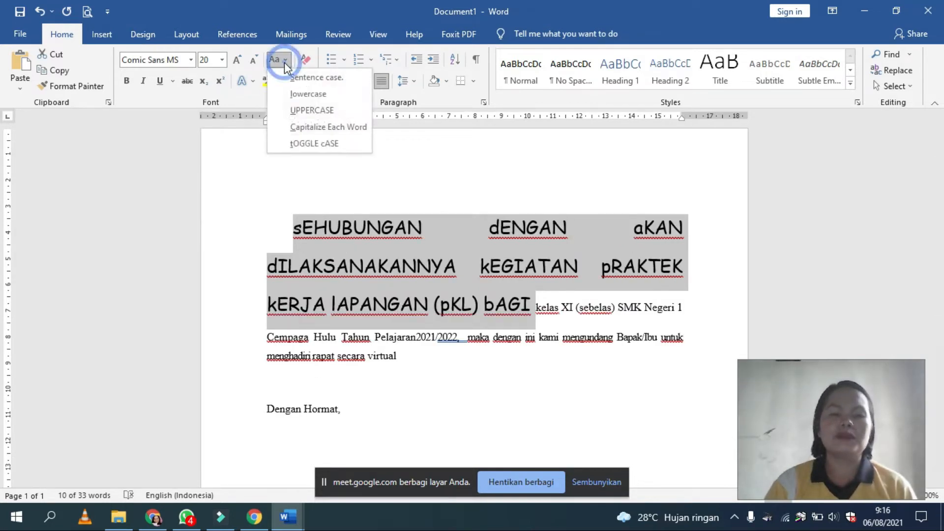
left_click(301, 125)
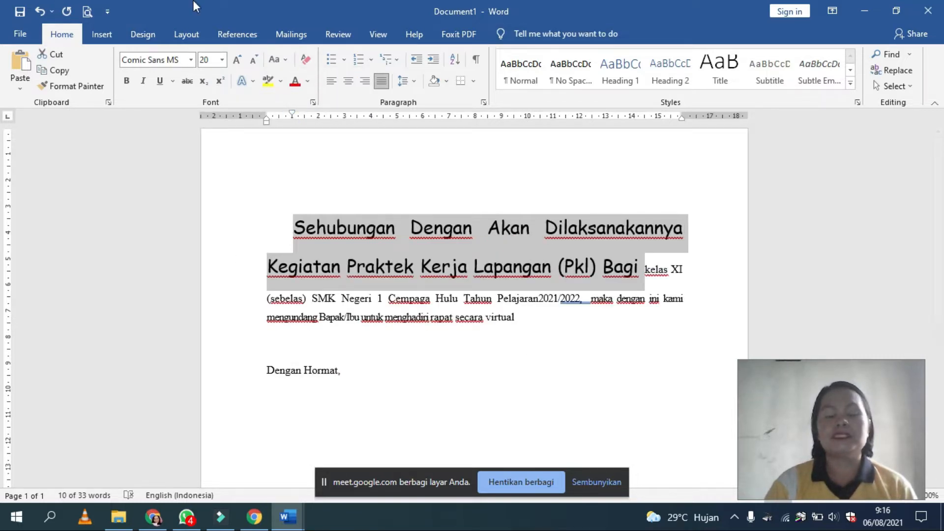
left_click(275, 60)
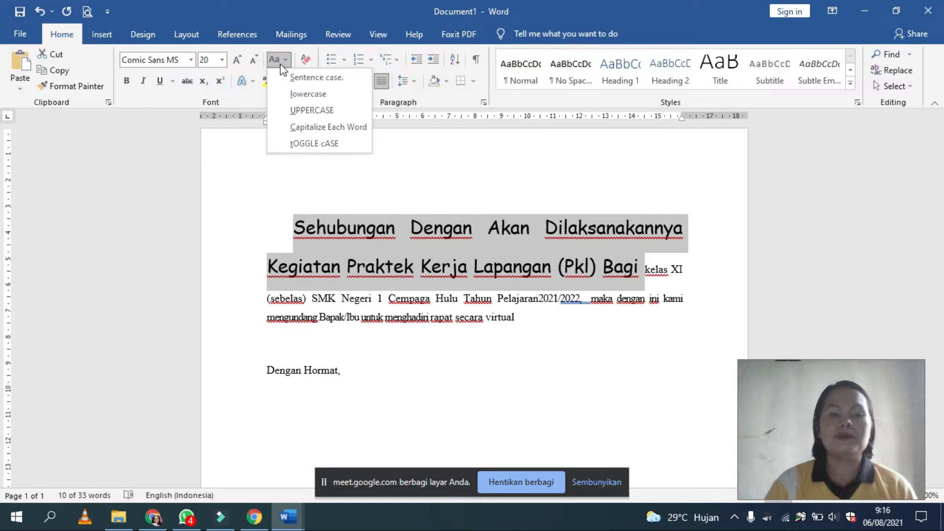
left_click(290, 77)
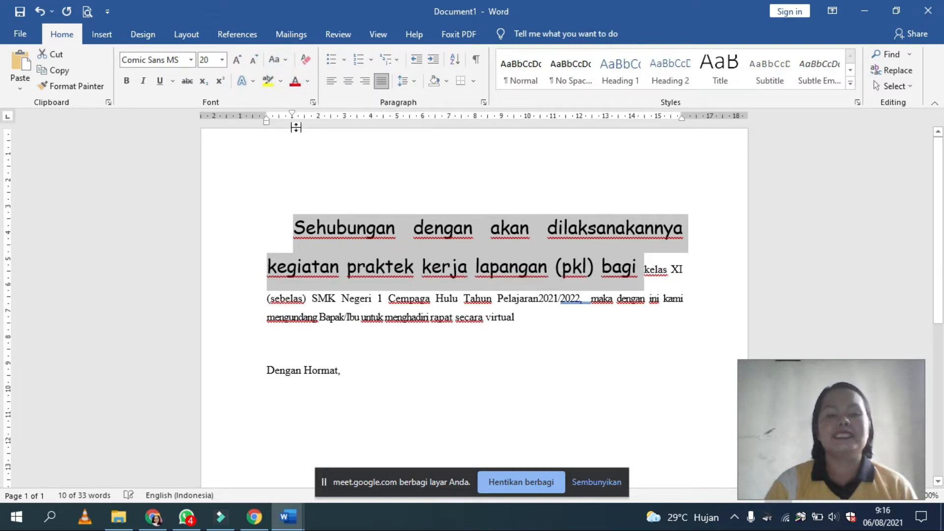
Step: Set the enlarged text's size to 12 and its font to Times New Roman
left_click(208, 59)
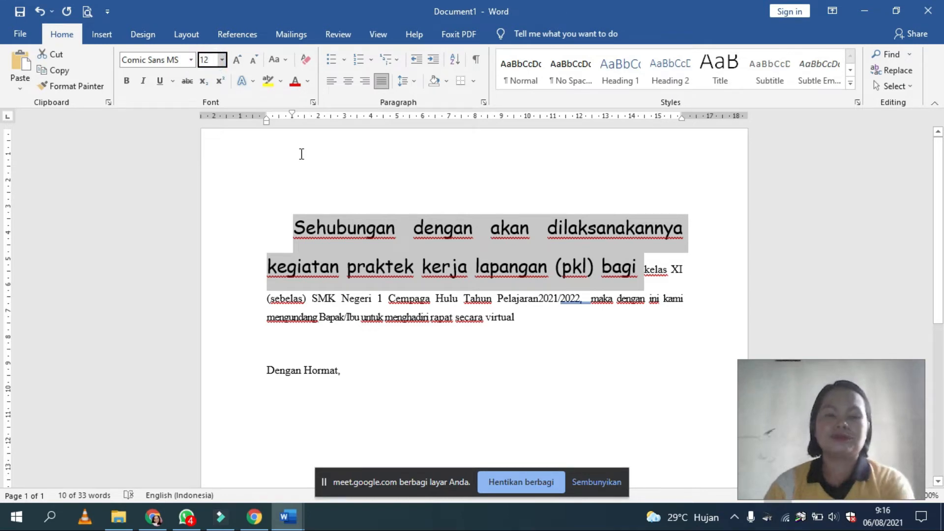
key("Return")
left_click(142, 59)
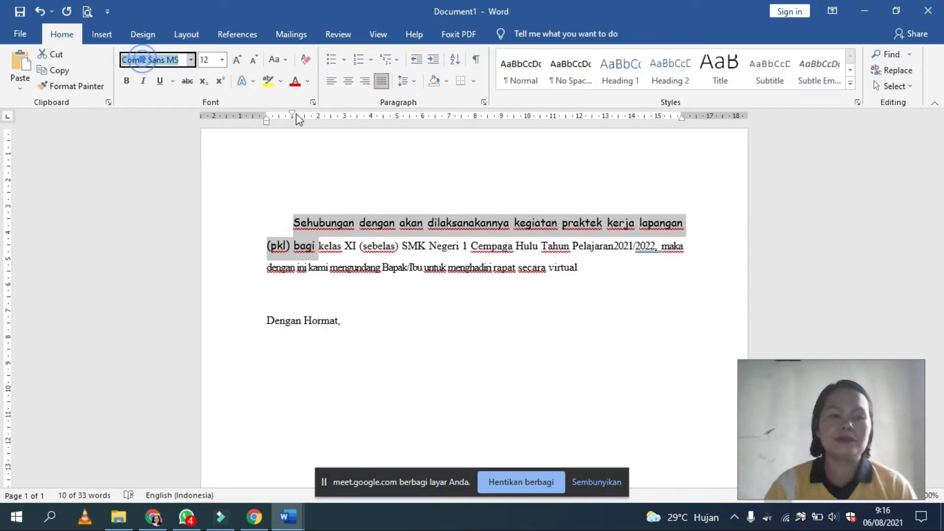
type("Times New Roma")
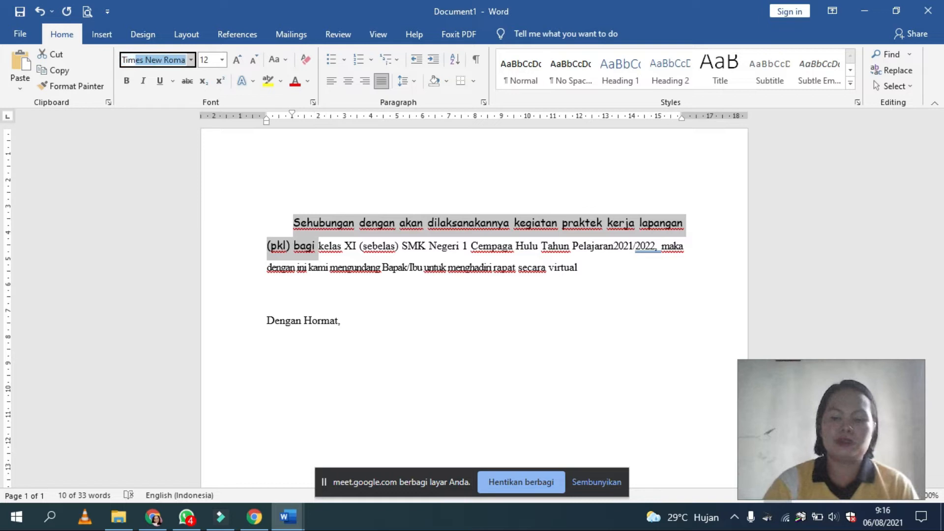
key("Return")
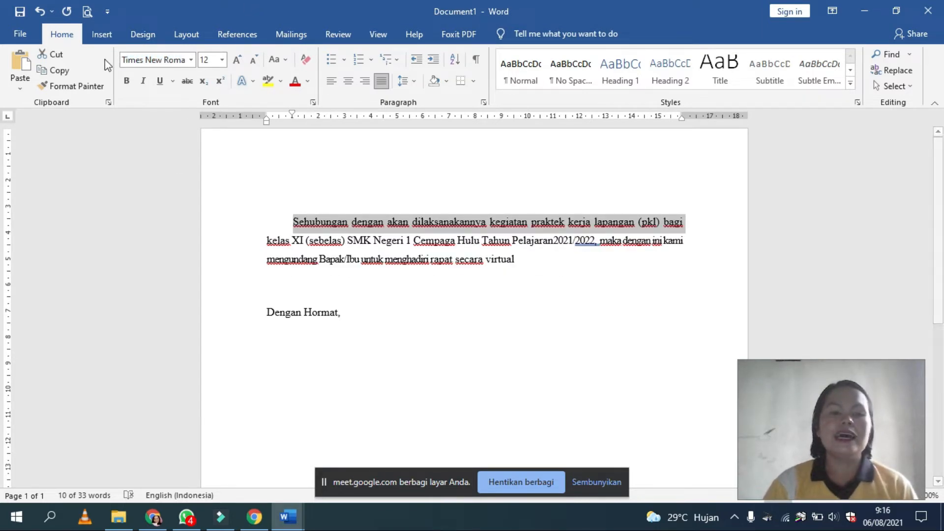
Step: Make the selected opening text bold and italic, and give it a double underline
left_click(127, 81)
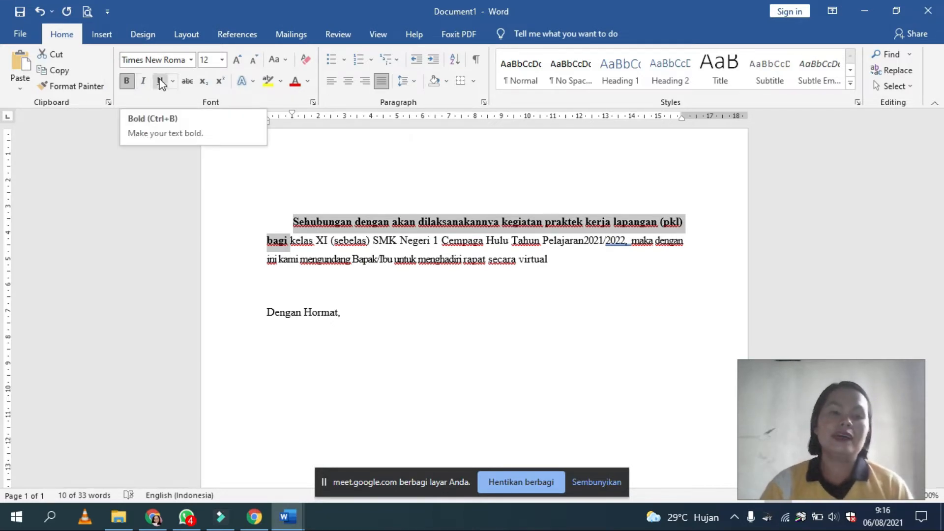
left_click(144, 81)
left_click(161, 81)
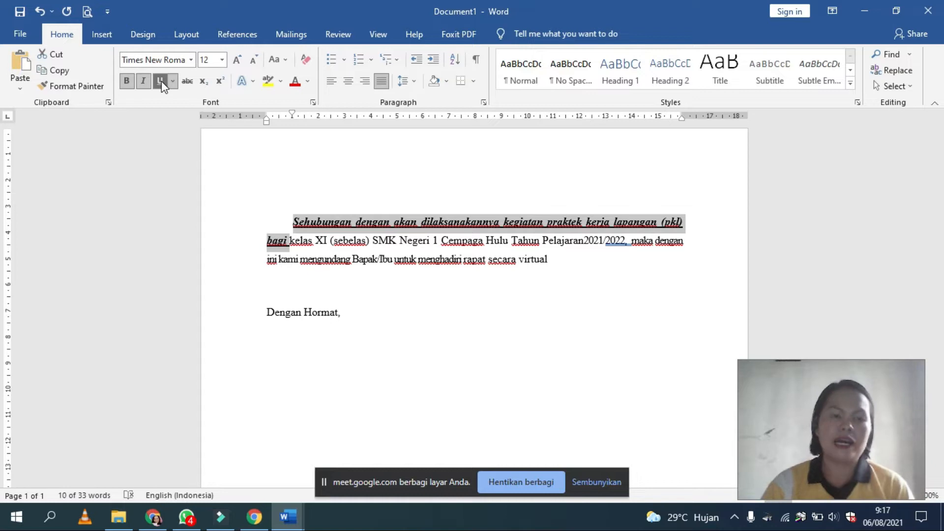
left_click(172, 81)
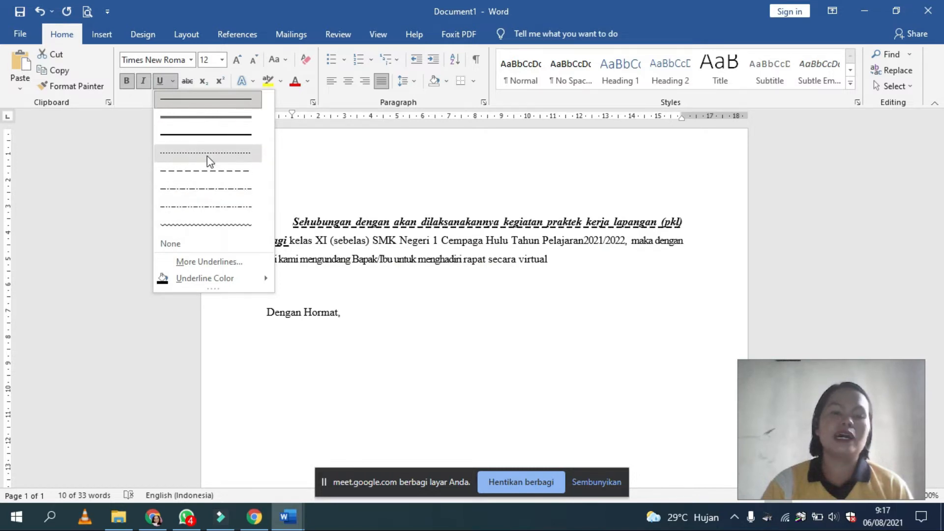
left_click(211, 121)
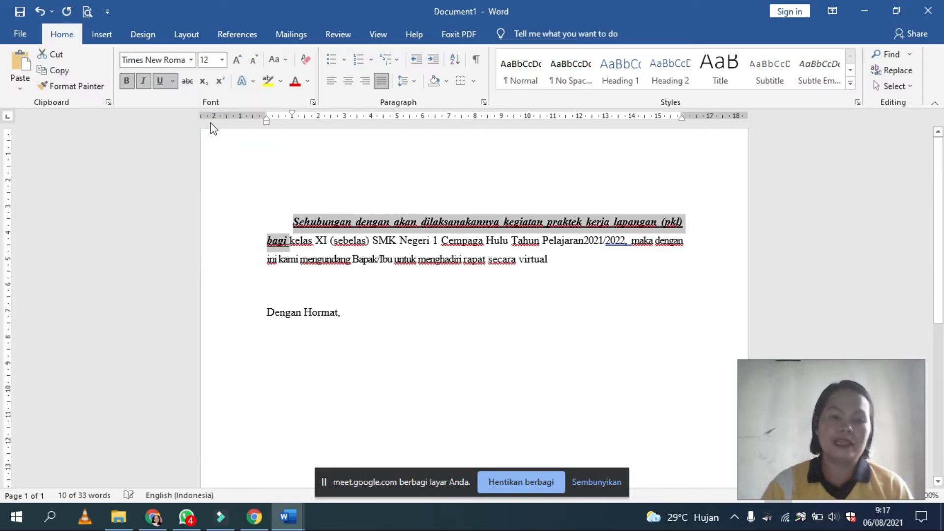
Step: Strike through the selected opening text and remove its underline
left_click(188, 81)
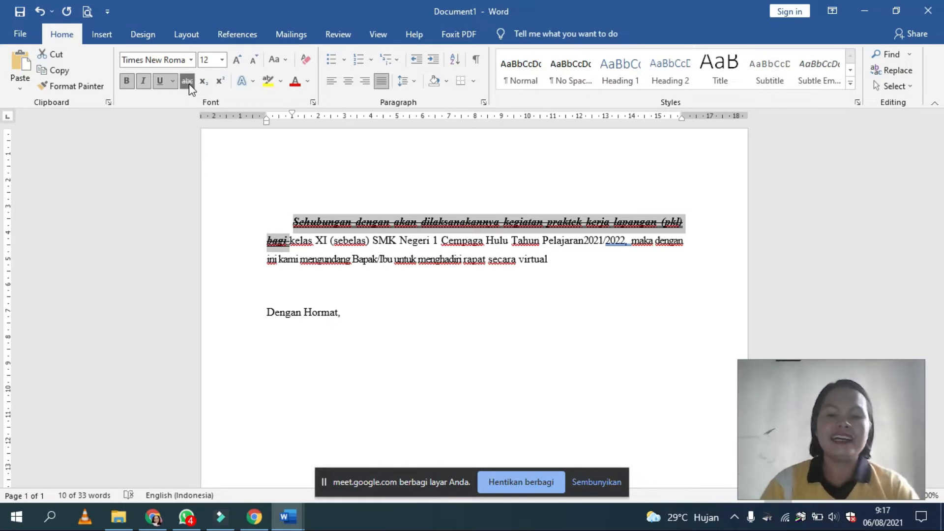
left_click(173, 81)
left_click(161, 80)
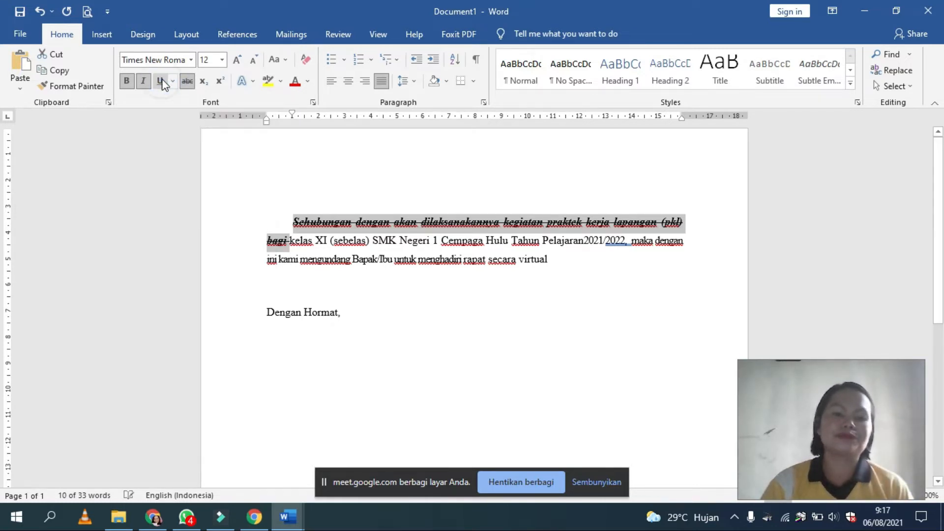
left_click(382, 221)
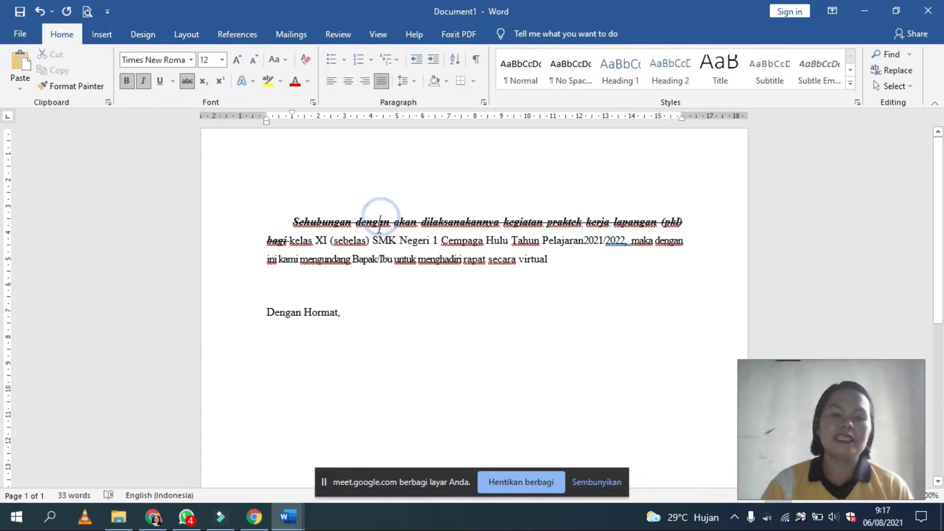
Step: Enlarge the struck-through opening text step by step to size 72
left_click_drag(283, 216, 289, 238)
left_click(237, 59)
left_click(237, 59)
left_click(236, 60)
left_click(236, 59)
left_click(236, 59)
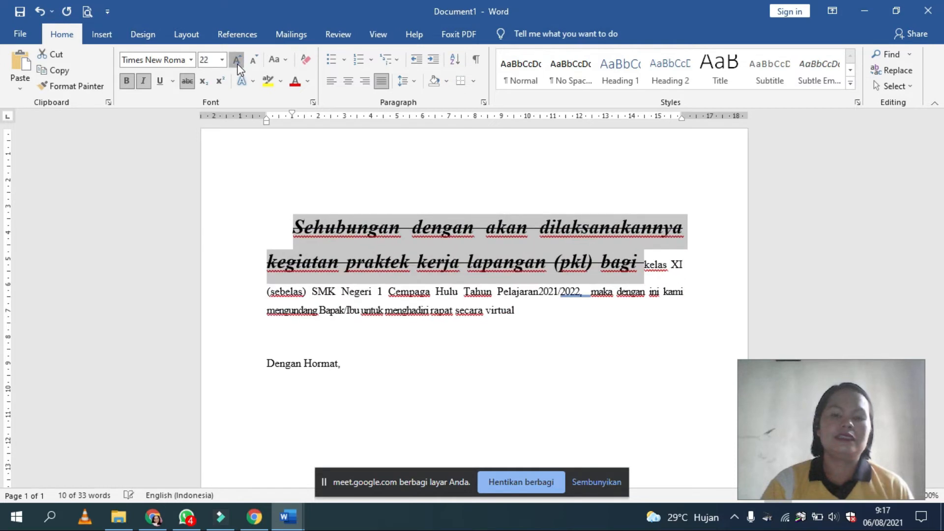
left_click(236, 60)
left_click(236, 59)
left_click(237, 59)
left_click(236, 60)
left_click(236, 60)
left_click(237, 60)
scroll(367, 226, "down", 3)
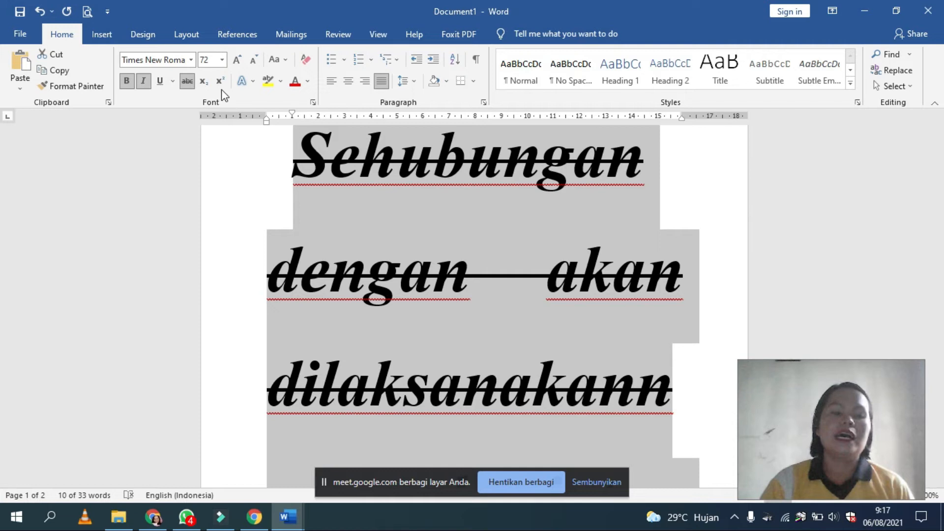
left_click(374, 172)
scroll(491, 295, "down", 10)
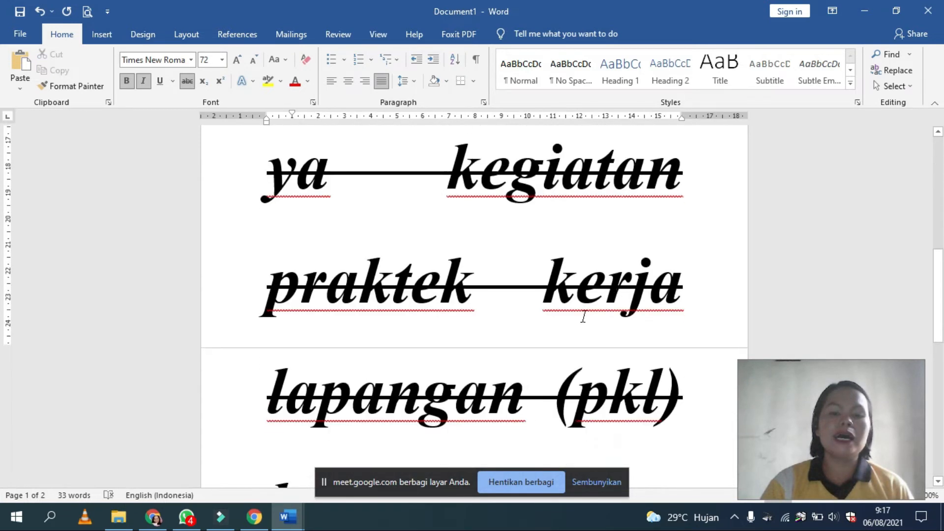
Step: Insert blank lines above the word "Sehubungan"
scroll(492, 314, "up", 6)
scroll(443, 270, "up", 5)
left_click(290, 237)
key("Return")
key("Return")
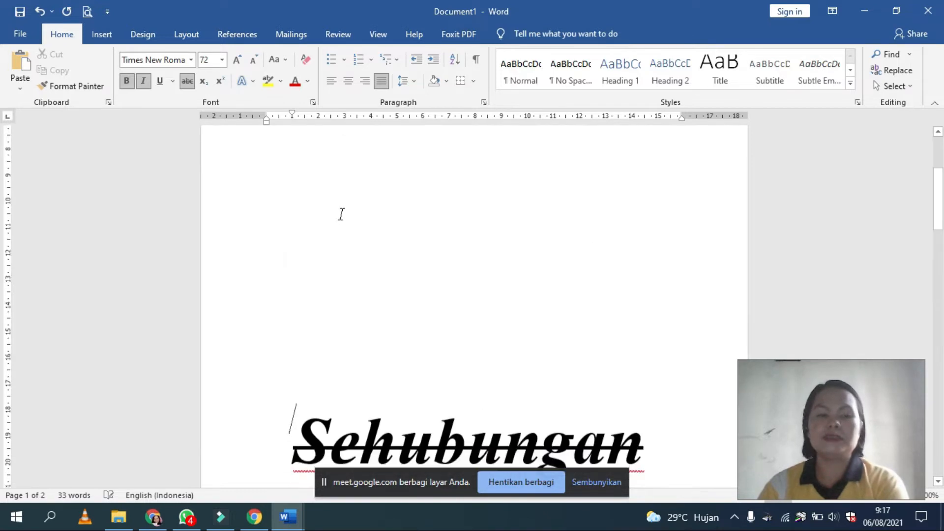
Step: Write "X2" on a blank line above "Sehubungan" without bold, italic or strikethrough
left_click(339, 213)
left_click(146, 89)
left_click(127, 80)
left_click(203, 82)
left_click(204, 84)
type("M")
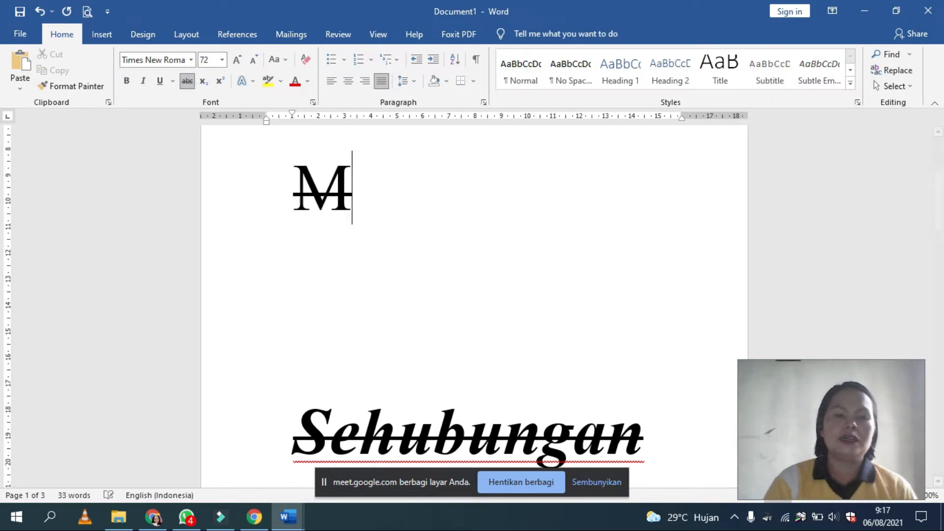
key("BackSpace")
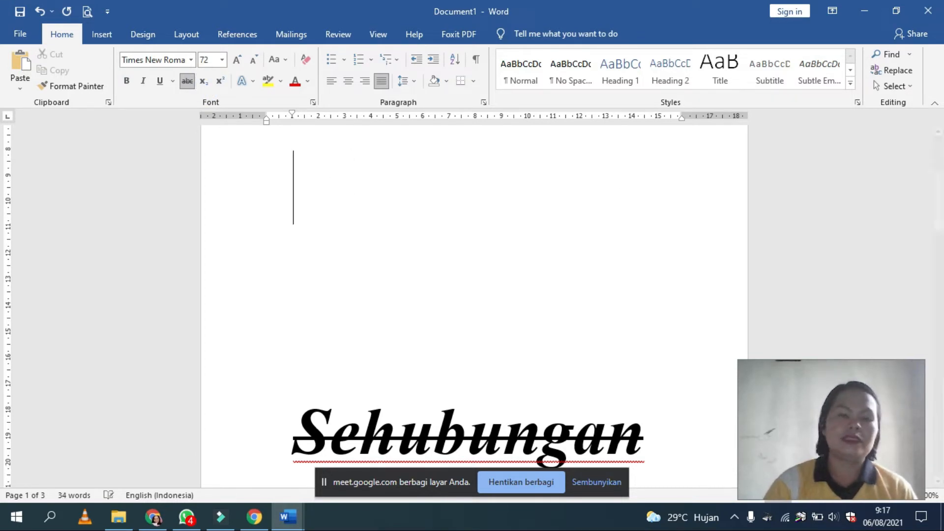
left_click(187, 81)
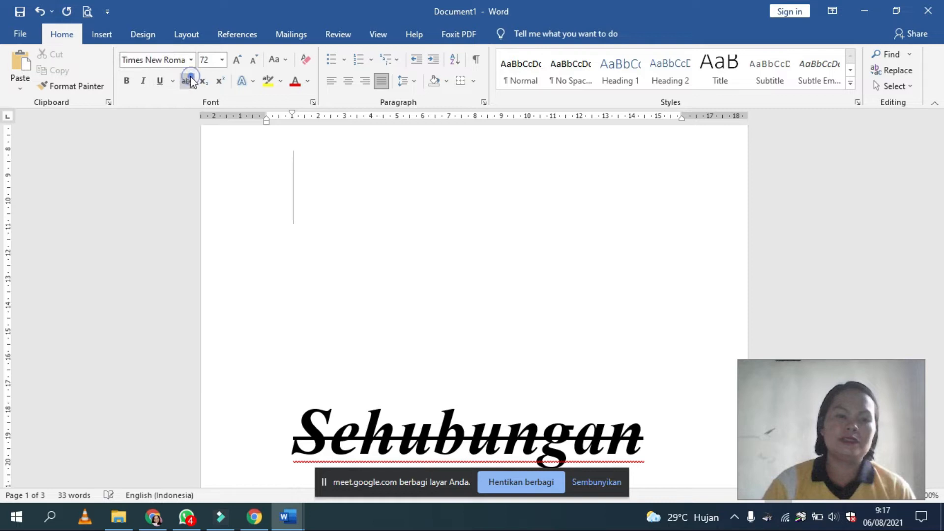
type("X")
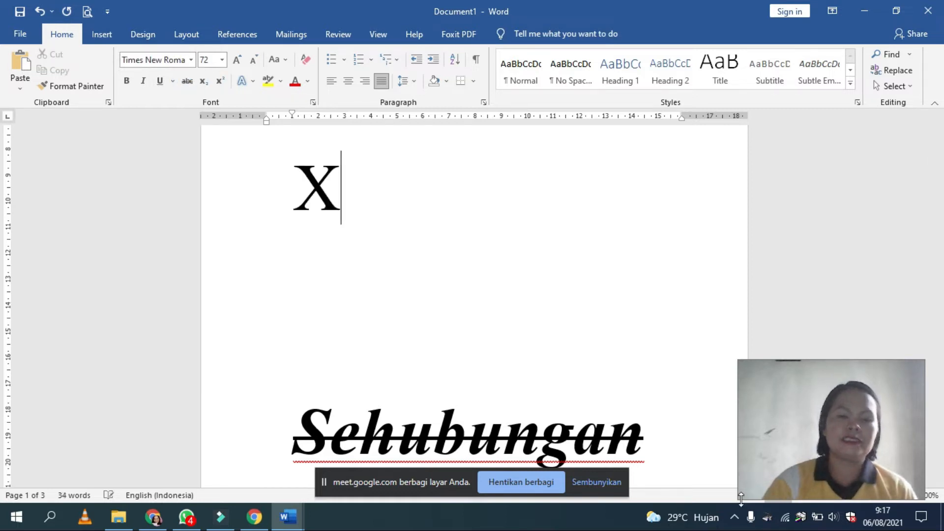
type("2")
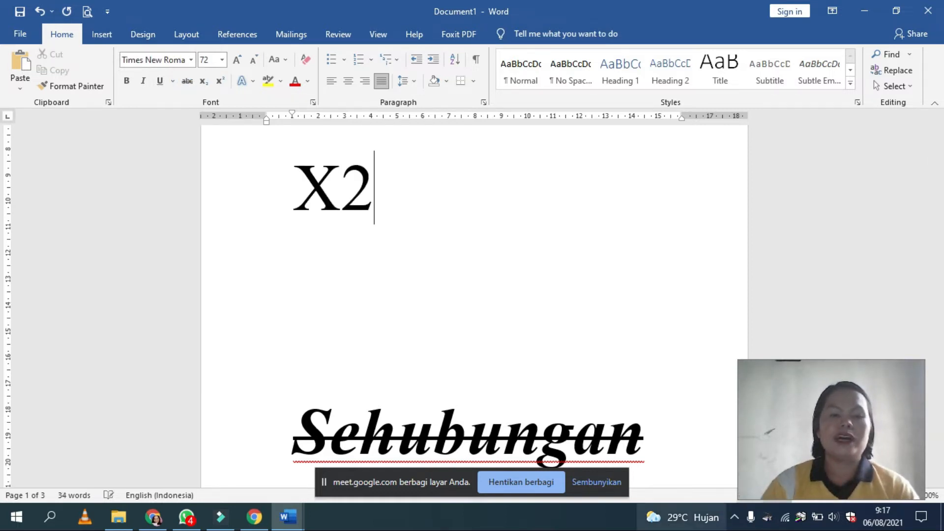
Step: Try subscript on the 2 in "X2", and finish with superscript
left_click_drag(387, 164, 329, 187)
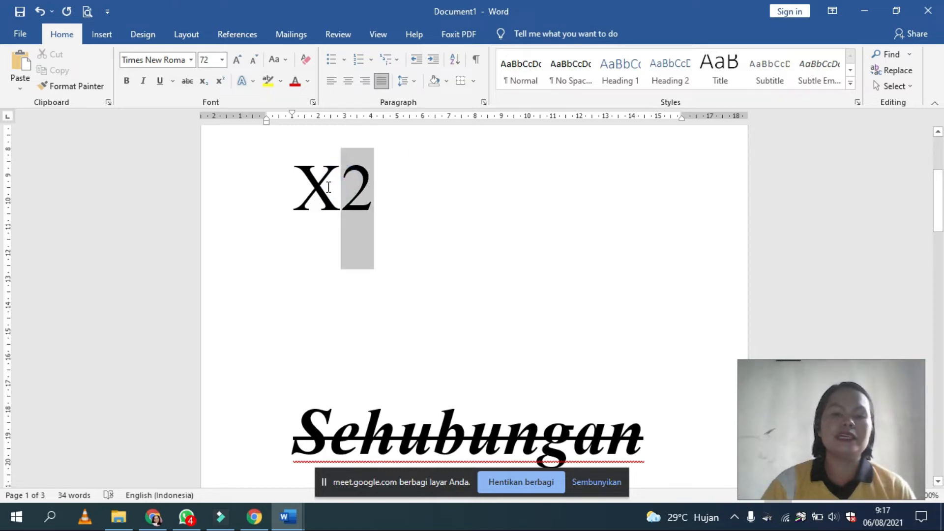
left_click(203, 81)
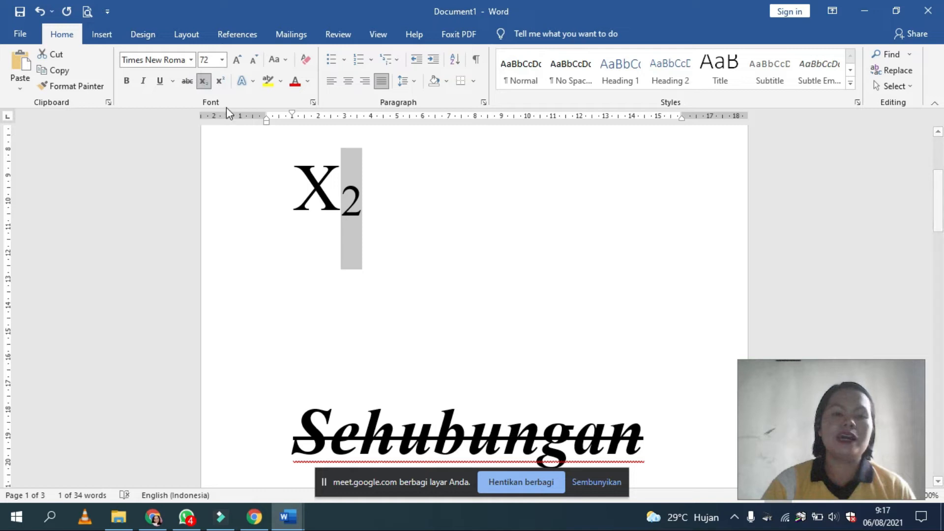
left_click(221, 81)
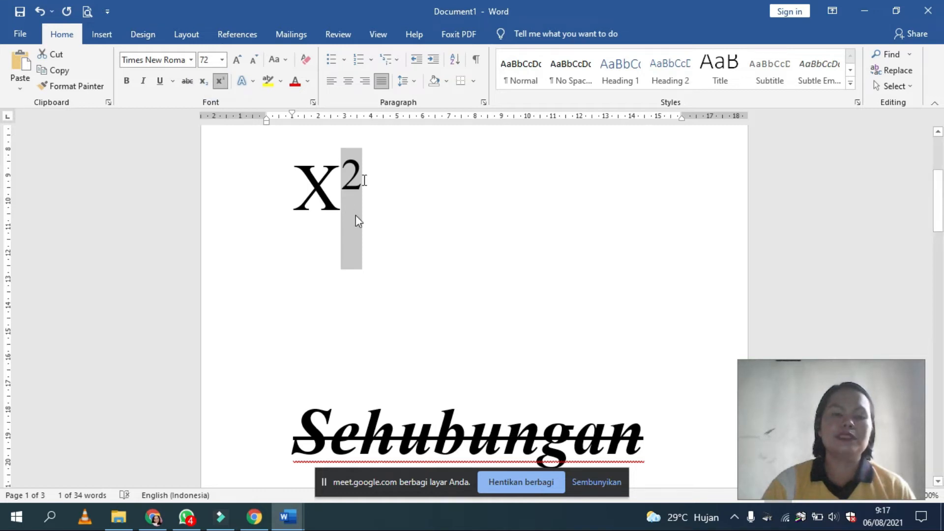
left_click(372, 220)
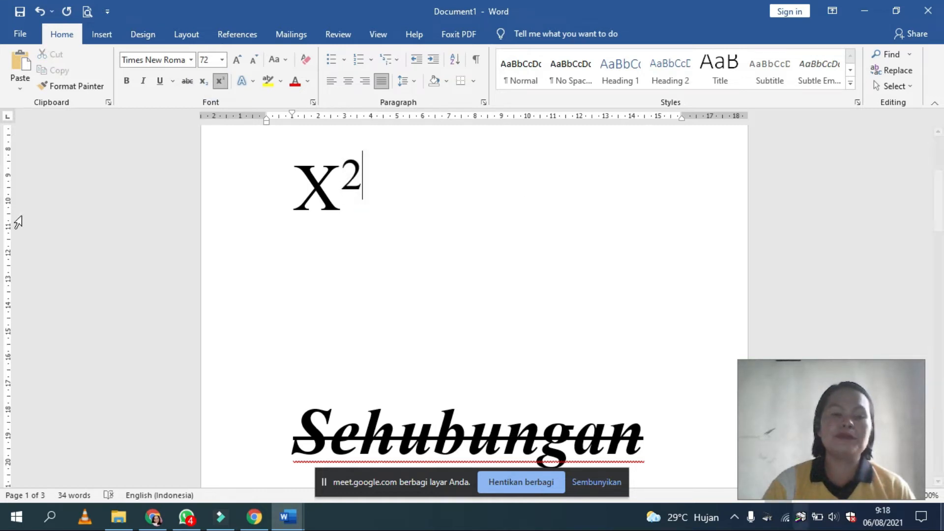
Step: Remove the empty line between the X2 expression and "Sehubungan"
left_click(367, 335)
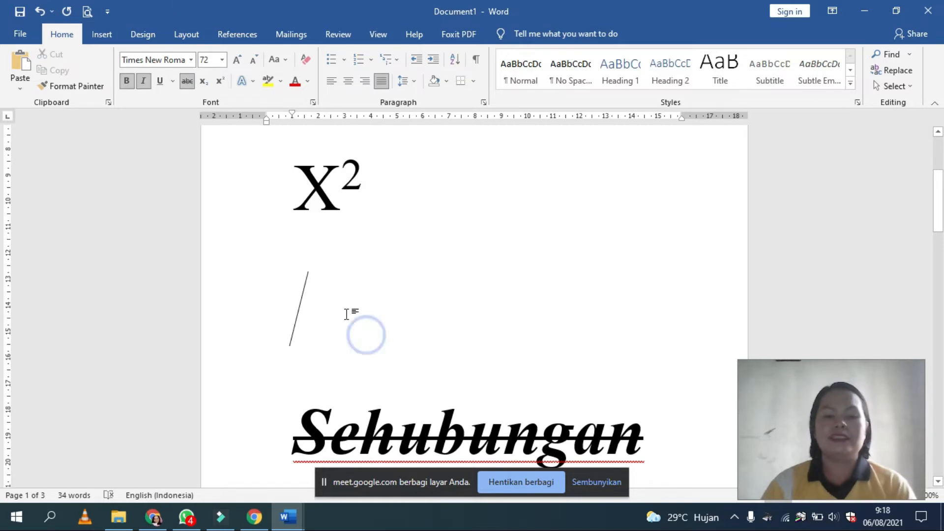
key("Delete")
scroll(262, 208, "down", 1)
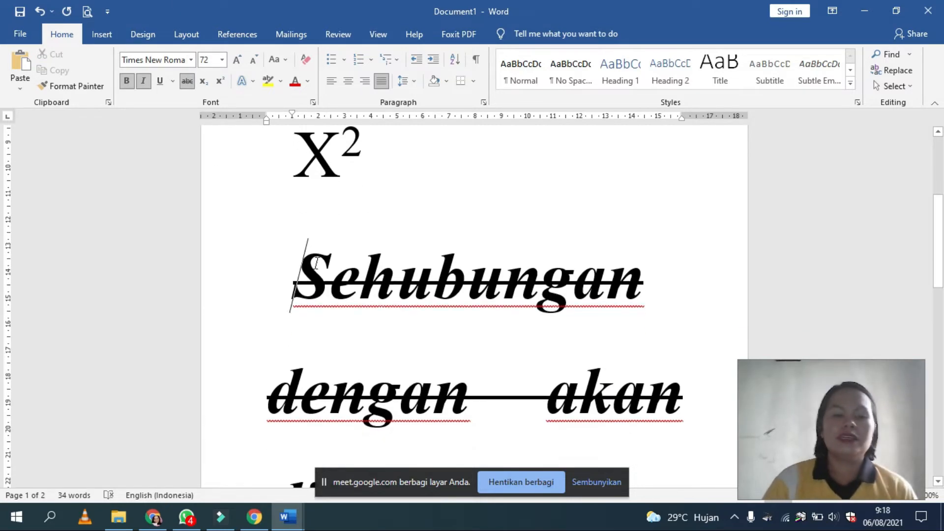
Step: Give the word "Sehubungan" a theme outline color, and apply the blue shadowed text effect to it
left_click_drag(304, 250, 658, 313)
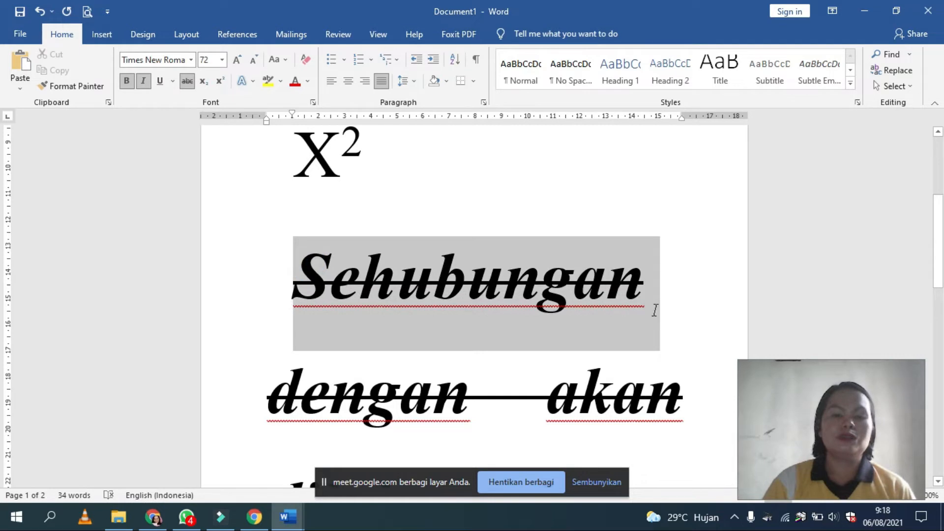
left_click(253, 83)
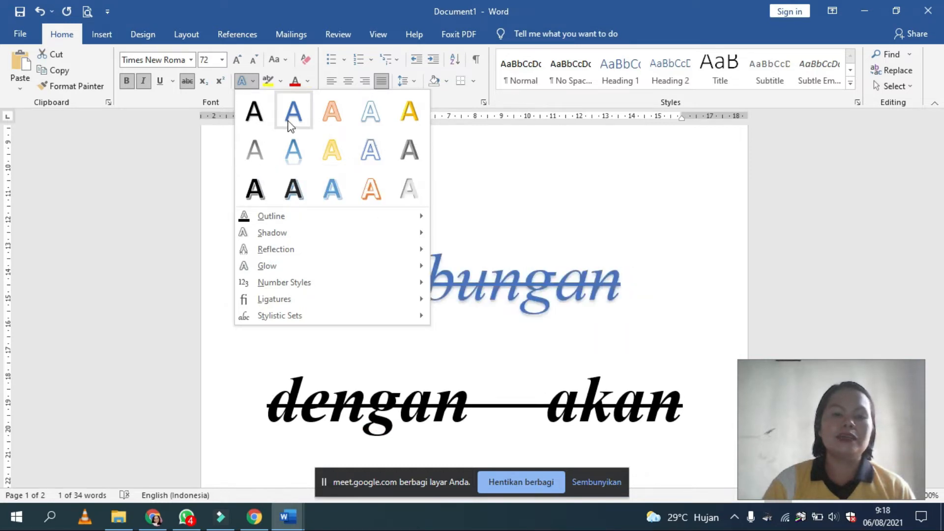
mouse_move(408, 216)
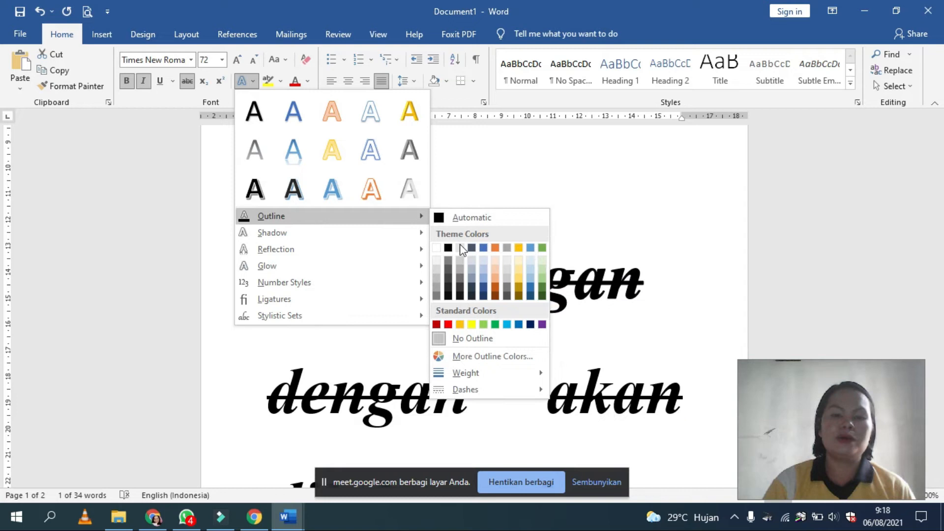
left_click(479, 269)
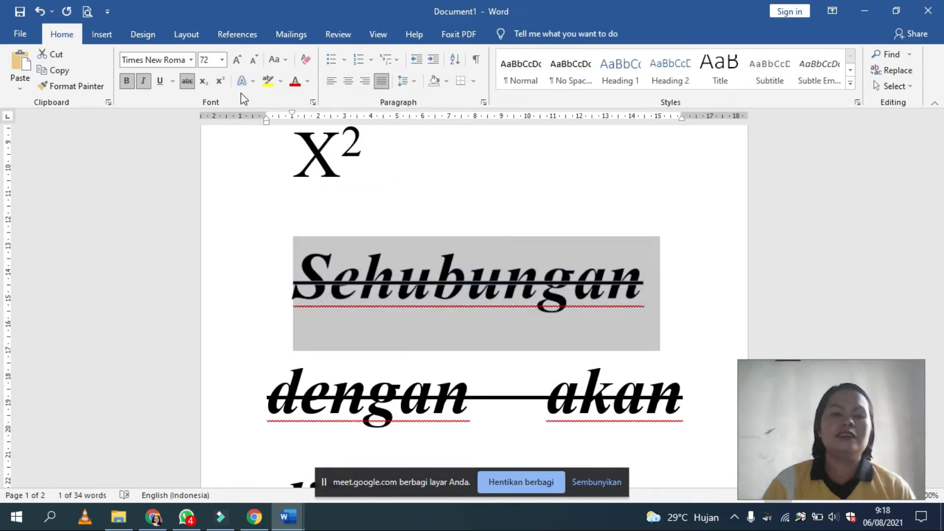
left_click(244, 81)
left_click(292, 122)
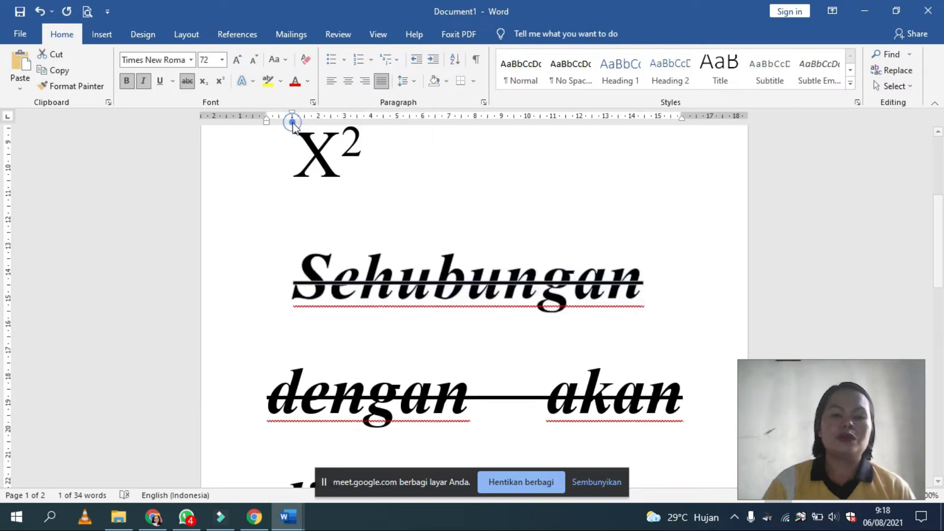
Step: Highlight "Sehubungan" in yellow and set its font color to black
left_click(266, 81)
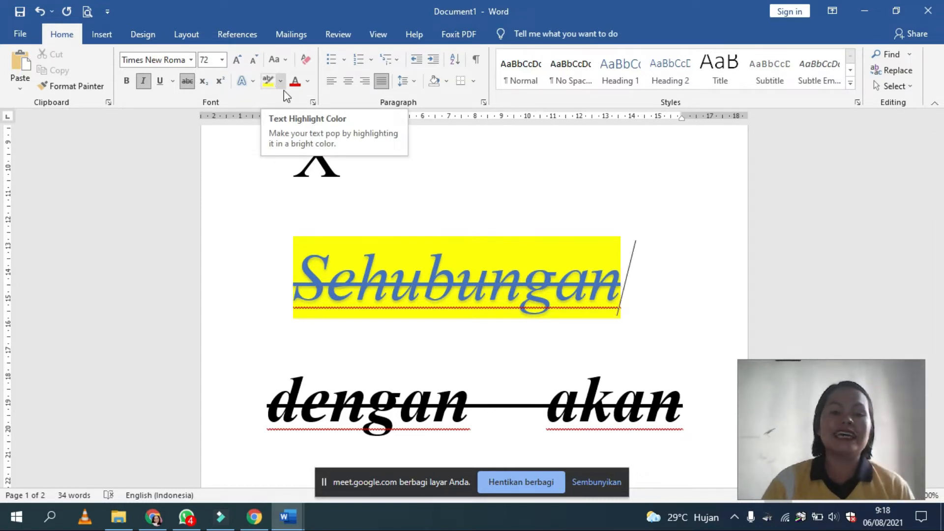
left_click(296, 86)
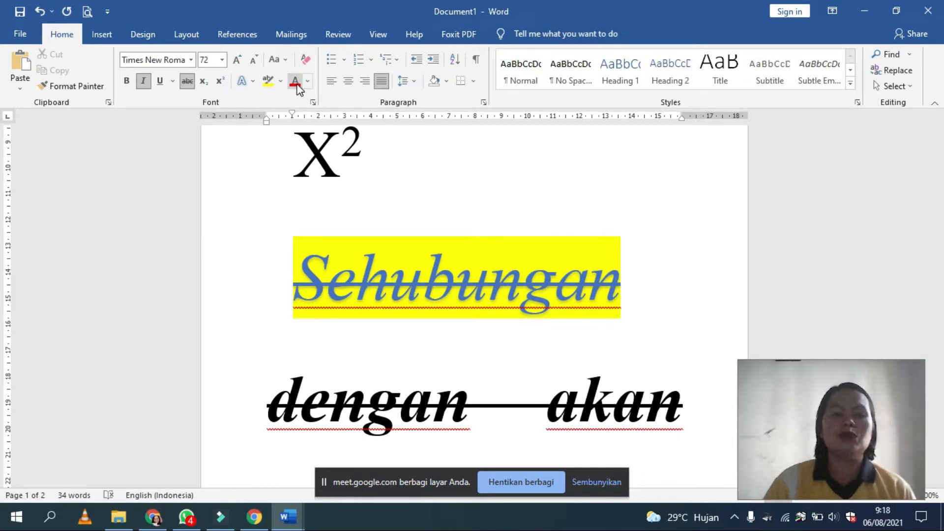
left_click(308, 81)
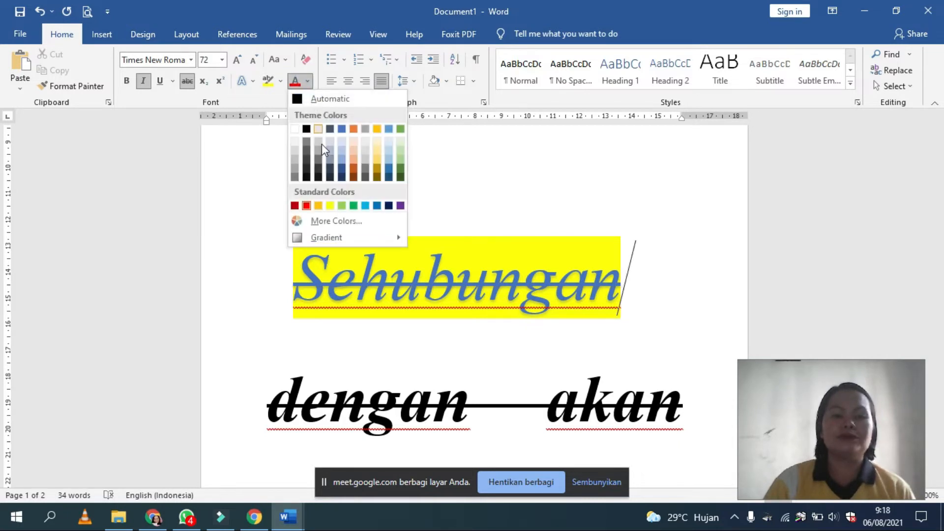
left_click(366, 159)
left_click_drag(432, 278, 651, 294)
left_click(306, 82)
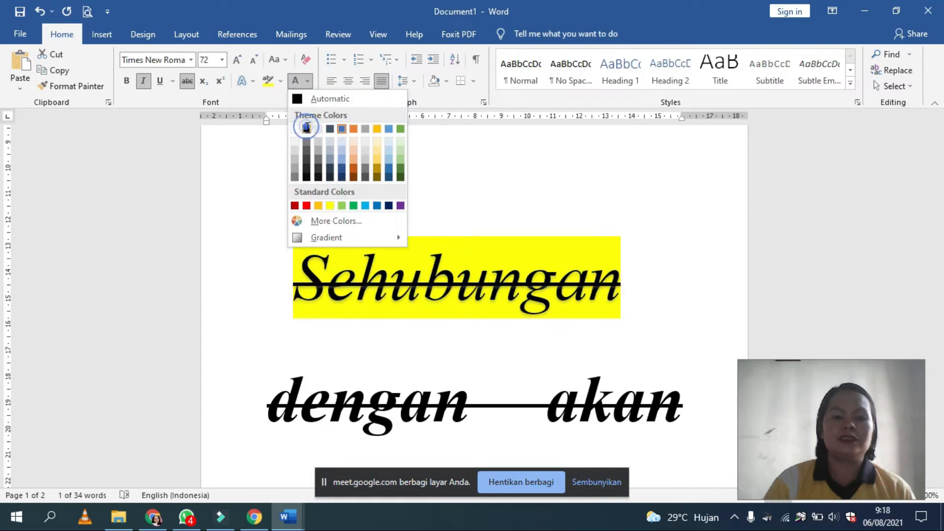
left_click(306, 129)
Step: Delete all the text in Document1
left_click(466, 317)
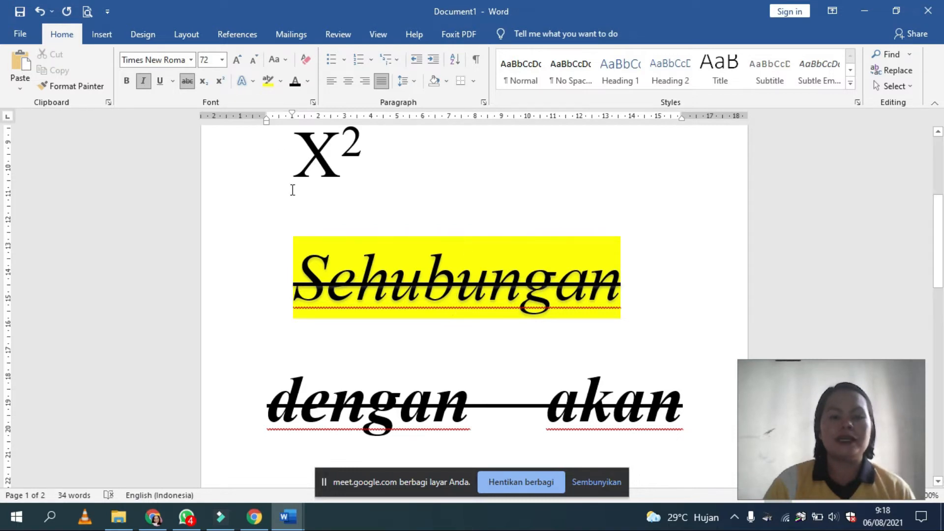
left_click_drag(280, 154, 703, 483)
key("Delete")
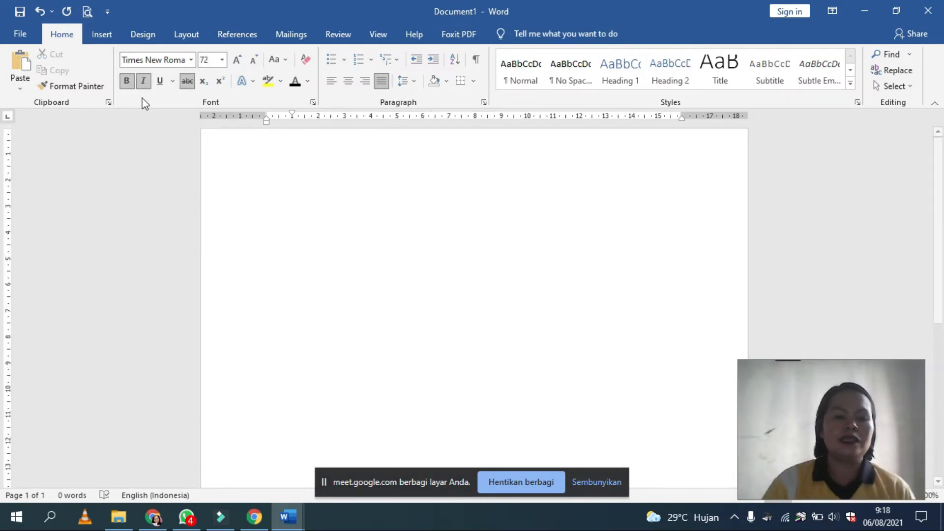
Step: Copy the "Dengan Hormat," greeting and the paragraph below it from the "Undangan rapat PKL (1)" letter into Document1
mouse_move(284, 525)
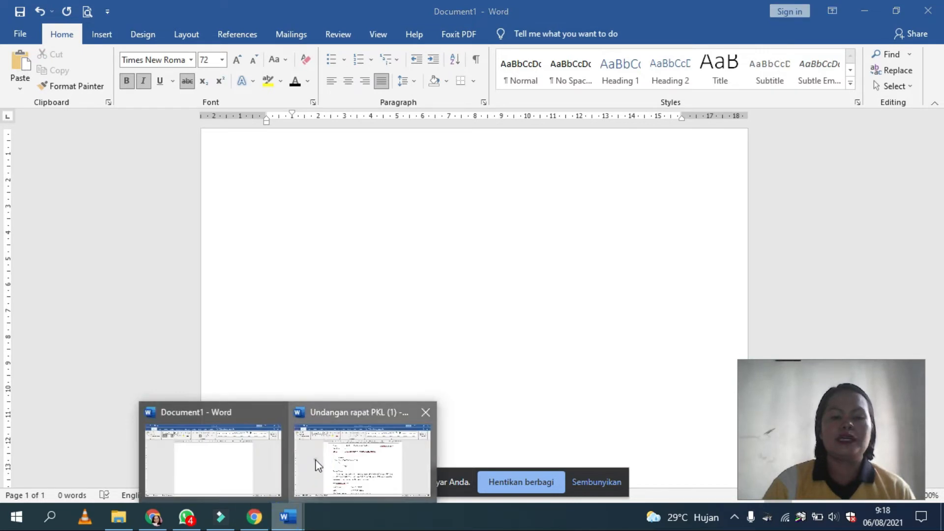
left_click(316, 462)
triple_click(278, 341)
key("ctrl+c")
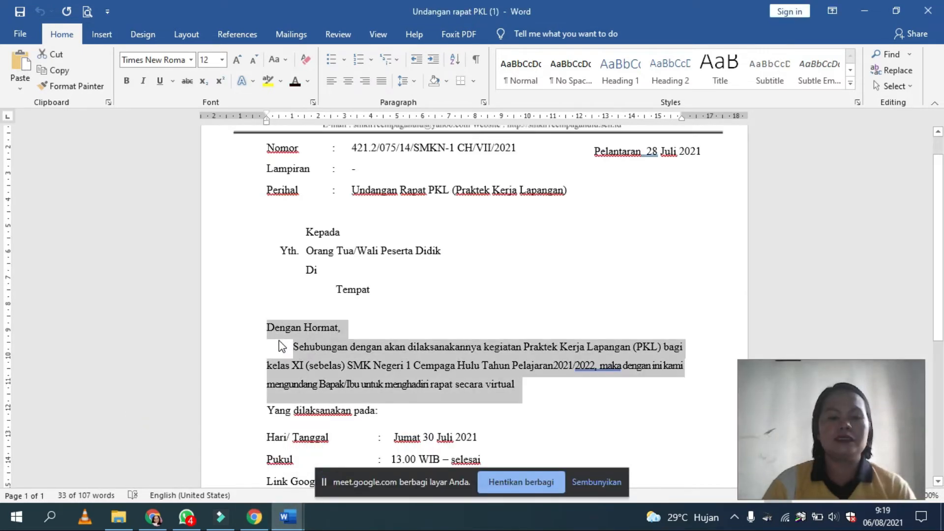
mouse_move(299, 524)
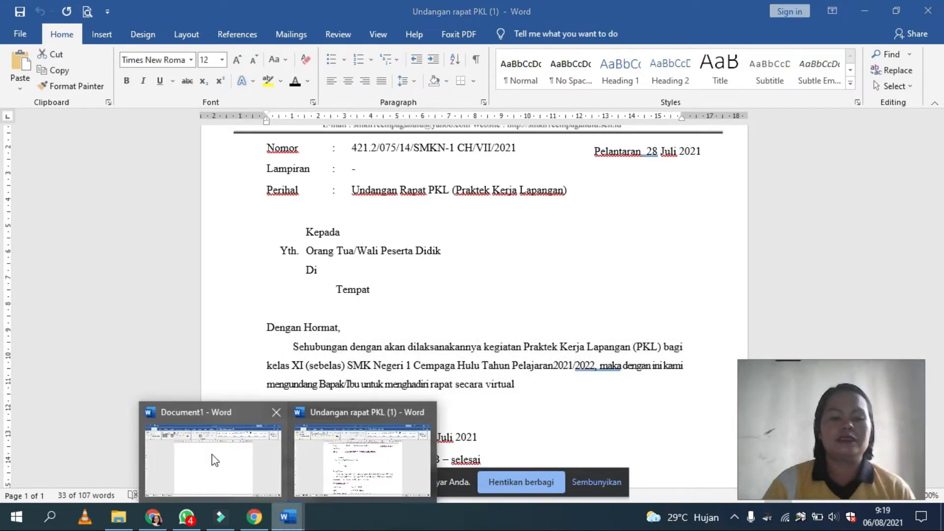
left_click(208, 445)
key("ctrl+v")
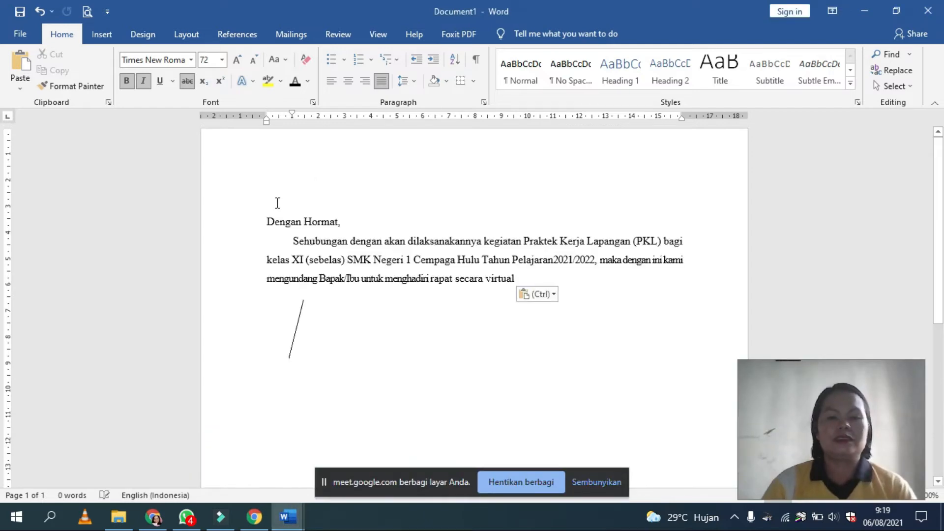
key("BackSpace")
left_click(332, 285)
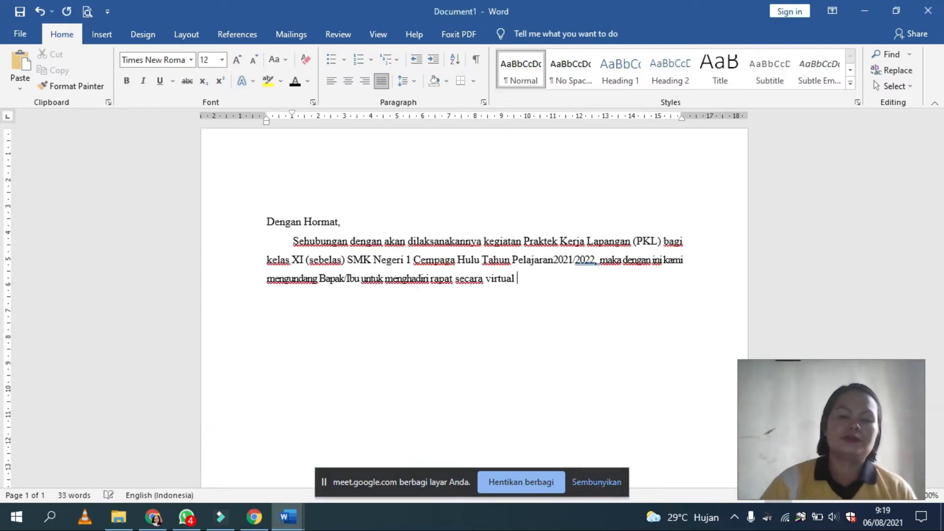
Step: Start a check mark bulleted list below the paragraph with the items "Hari", "Tanggal" and "jam"
left_click(345, 58)
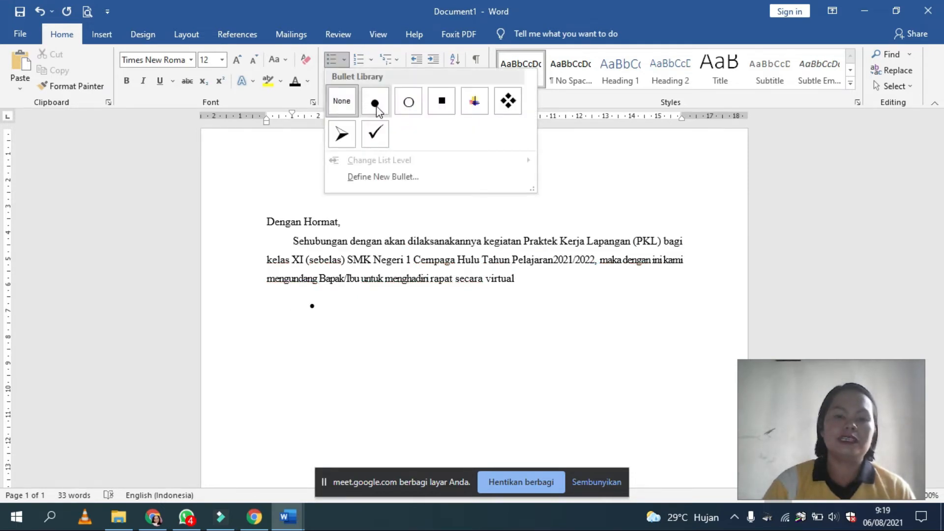
left_click(377, 128)
type("Ha")
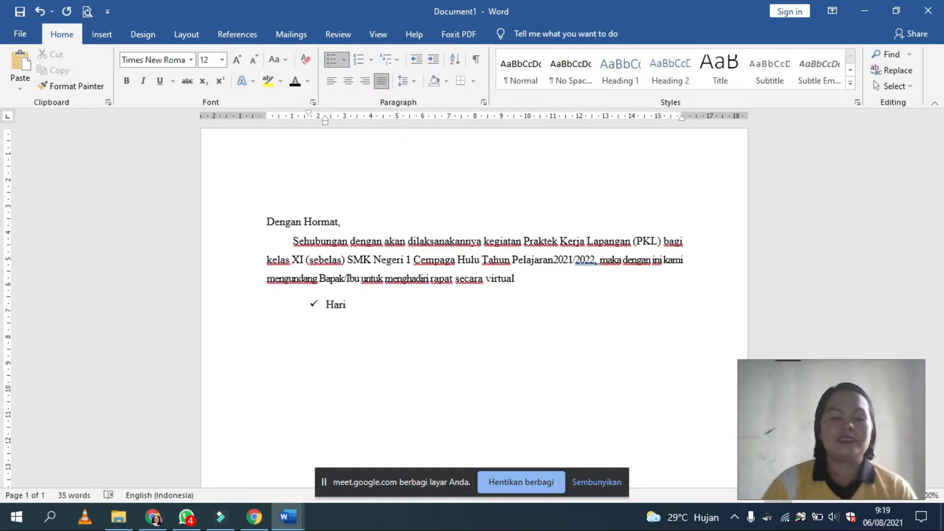
type("ri")
key("Return")
type("Tang")
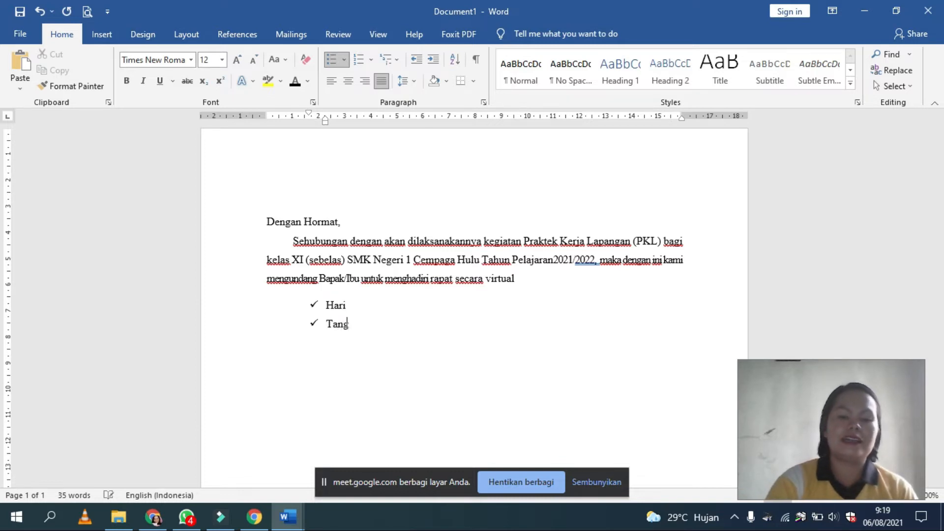
type("gal")
key("Return")
type("jam")
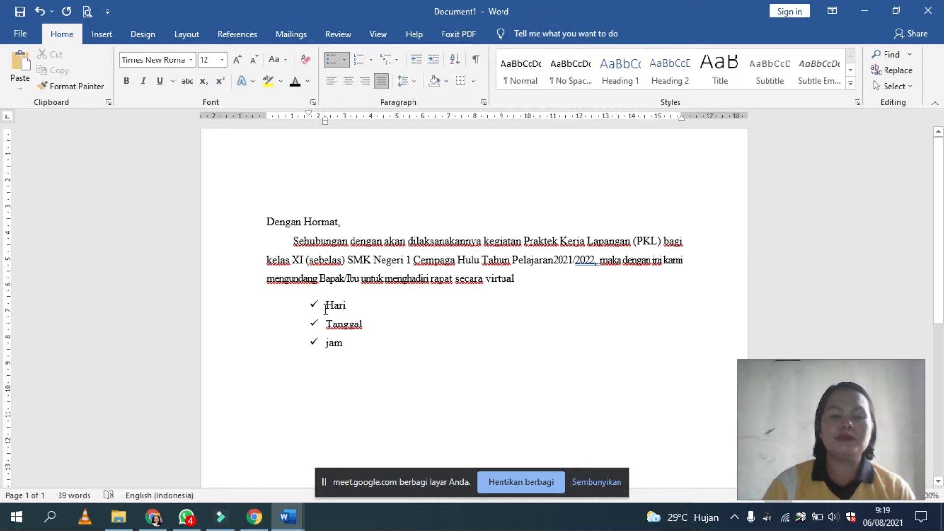
Step: Set a left tab stop at about 4.5 cm for the three list items and add tab-aligned colons after "Hari" and "Tanggal"
left_click_drag(322, 305, 347, 342)
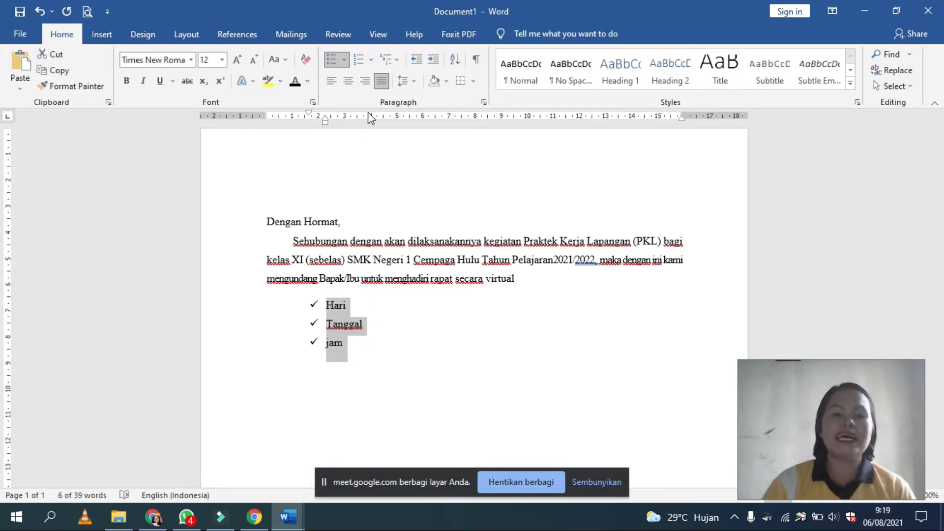
left_click(383, 120)
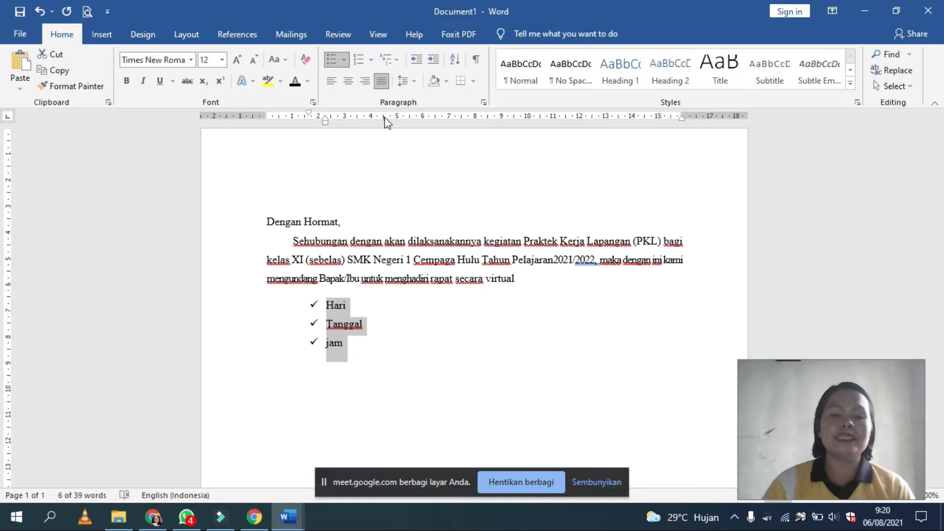
left_click(355, 303)
key("Tab")
type(":")
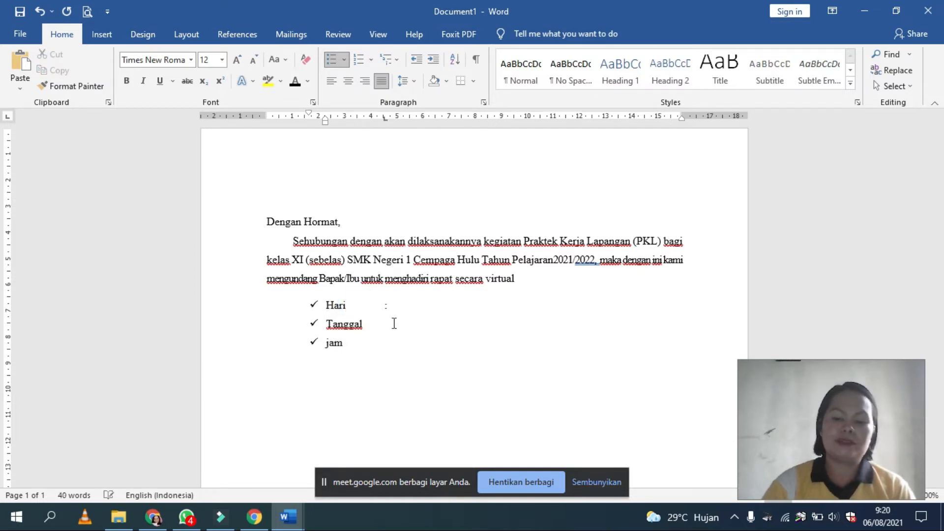
type(":")
Step: Rewrite the third list item as "Jam" with a capital J
left_click(369, 342)
key("Tab")
type(":")
key("BackSpace")
key("BackSpace")
key("BackSpace")
key("BackSpace")
type("a")
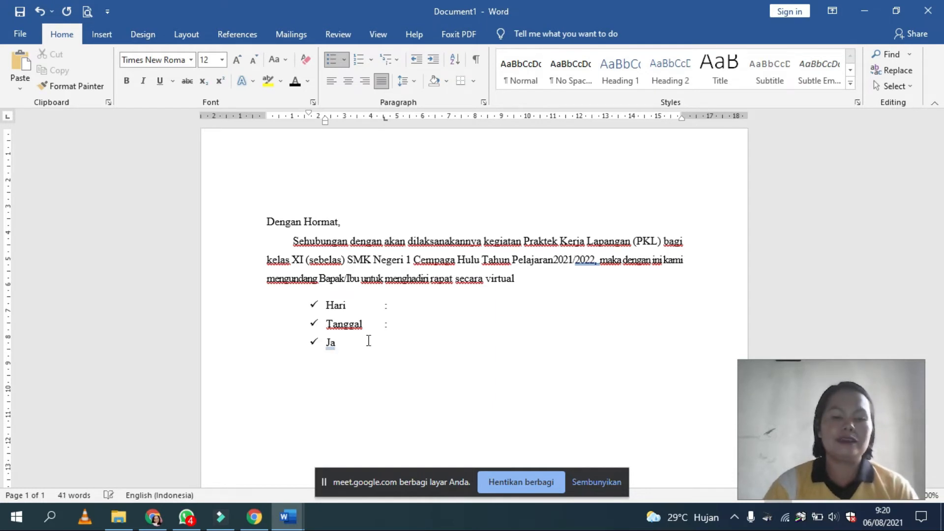
type("m")
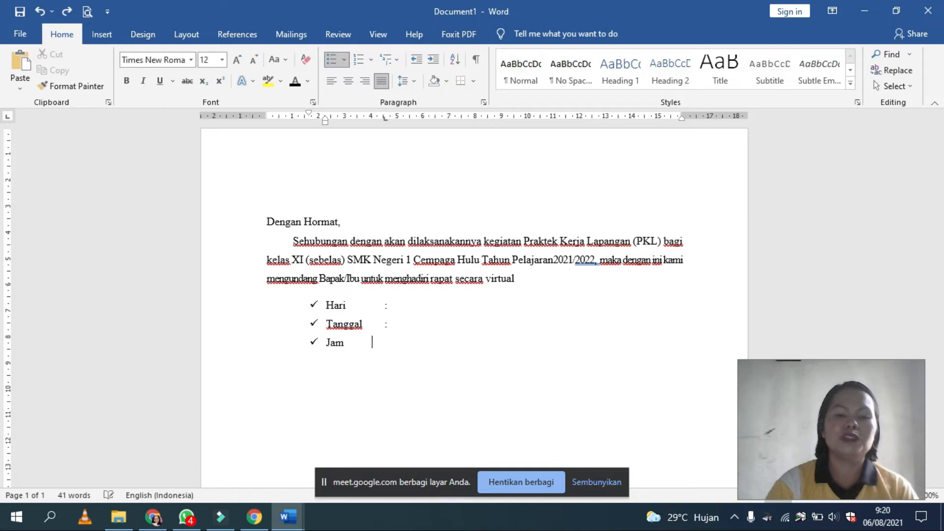
type("    :")
Step: Try to align a colon after "Jam" using spaces, and remove it again
key("BackSpace")
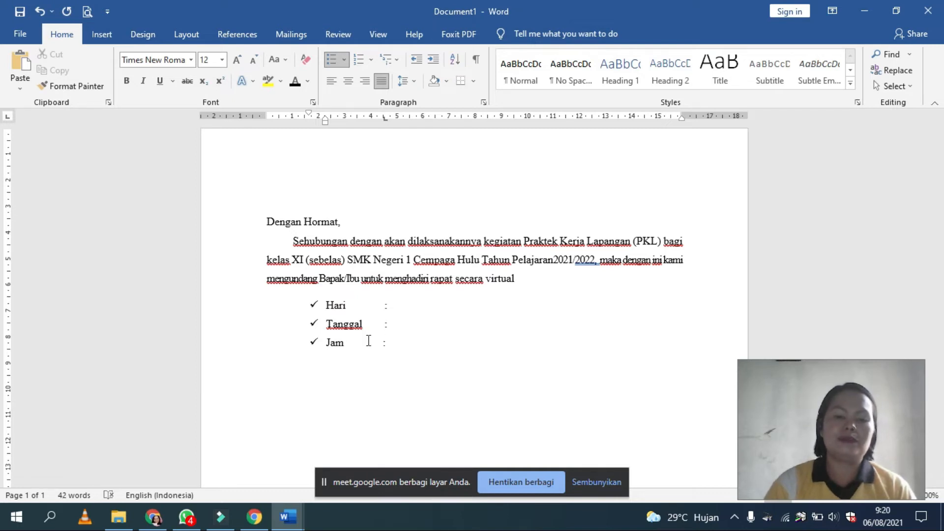
key("BackSpace")
key("BackSpace")
key("BackSpace")
key("BackSpace")
key("BackSpace")
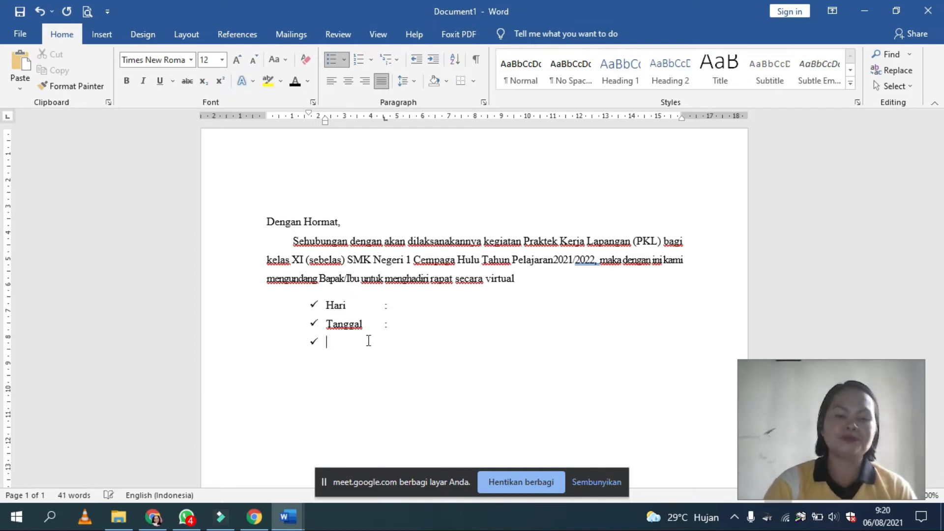
key("ctrl+z")
key("ctrl+z")
key("BackSpace")
key("BackSpace")
key("BackSpace")
key("BackSpace")
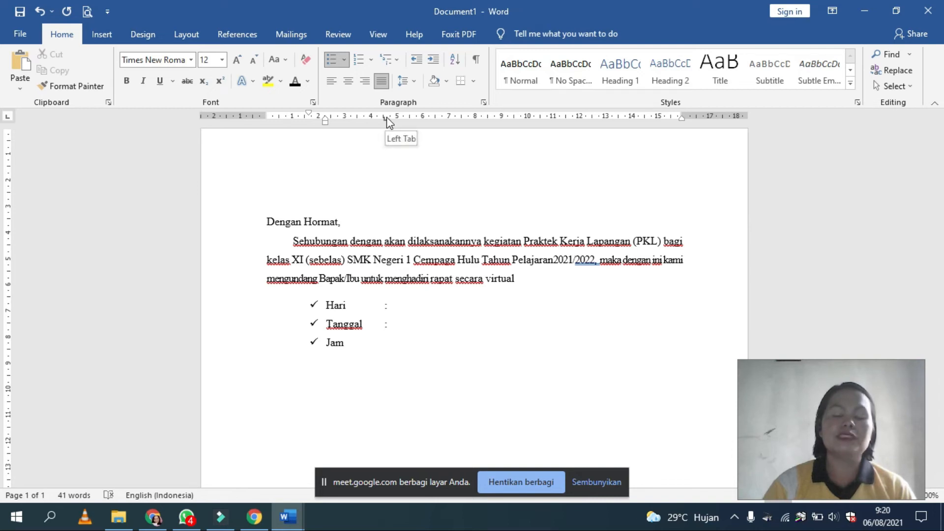
Step: Add a colon after "Jam" aligned at the 4.5 cm tab stop
key("Tab")
type(":")
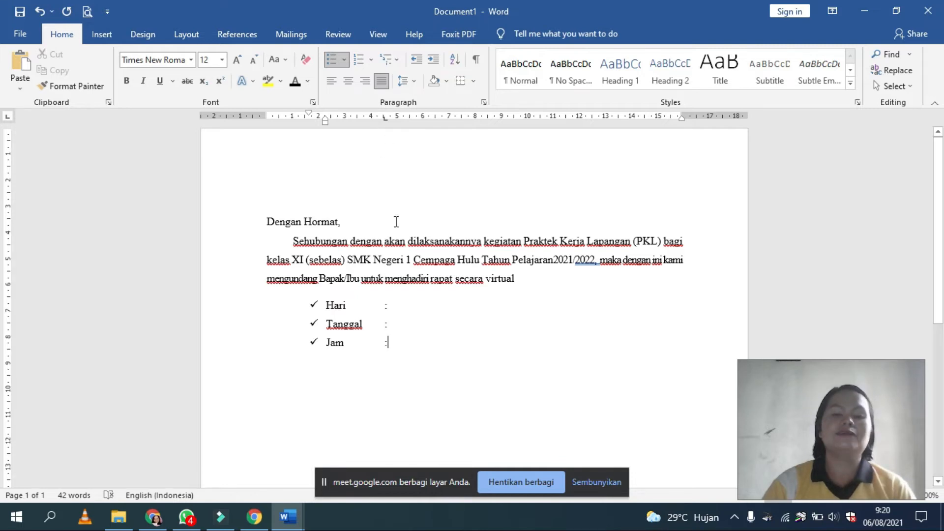
Step: Add a second left tab stop at about 5.25 cm to the three list items
left_click(395, 305)
left_click_drag(395, 322, 411, 362)
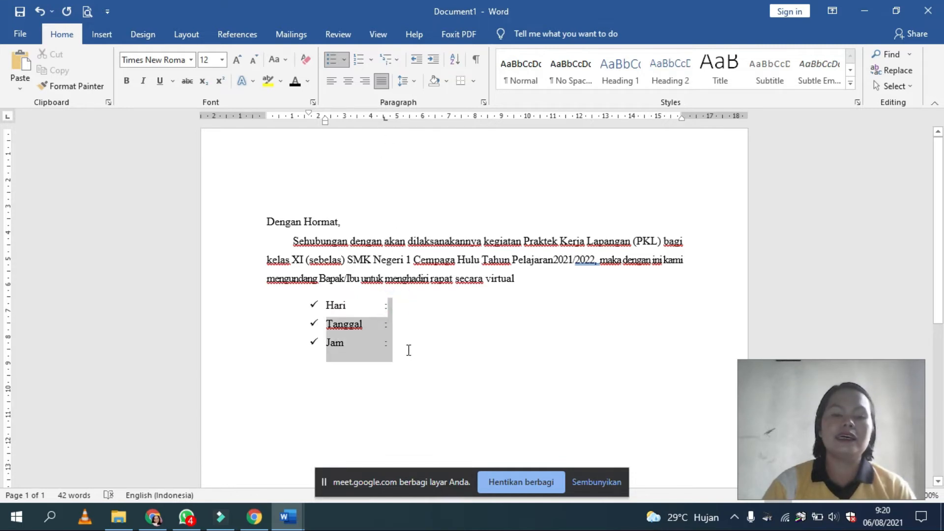
left_click(404, 118)
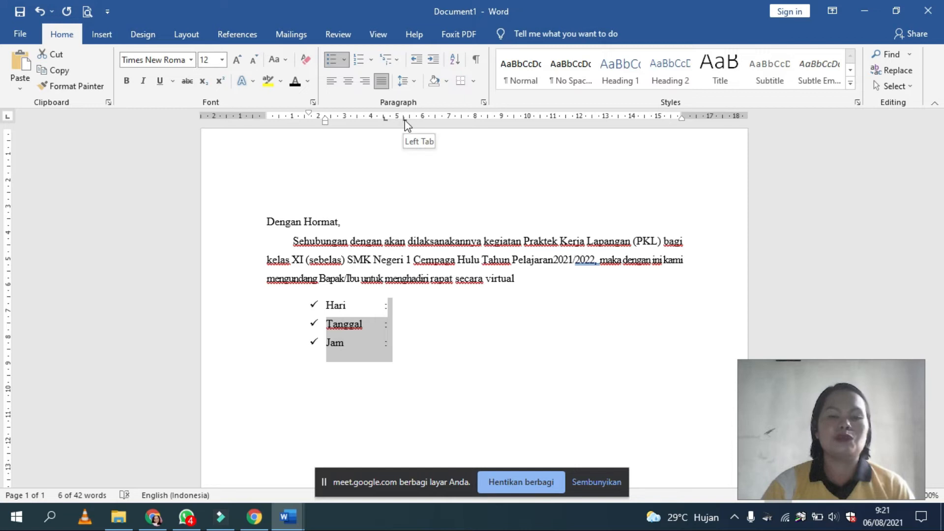
Step: Enter "Senin" for Hari and "06" for Tanggal, aligned at the second tab stop
left_click(395, 305)
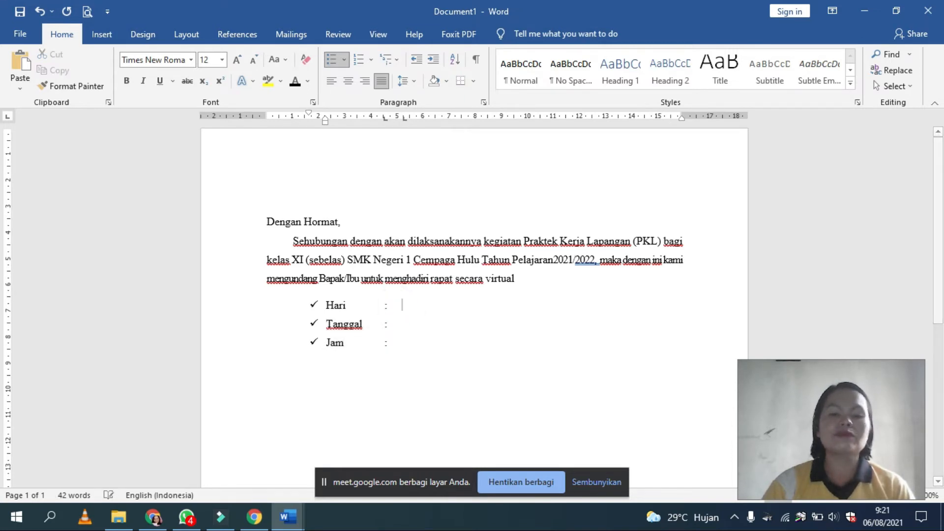
type("Senin")
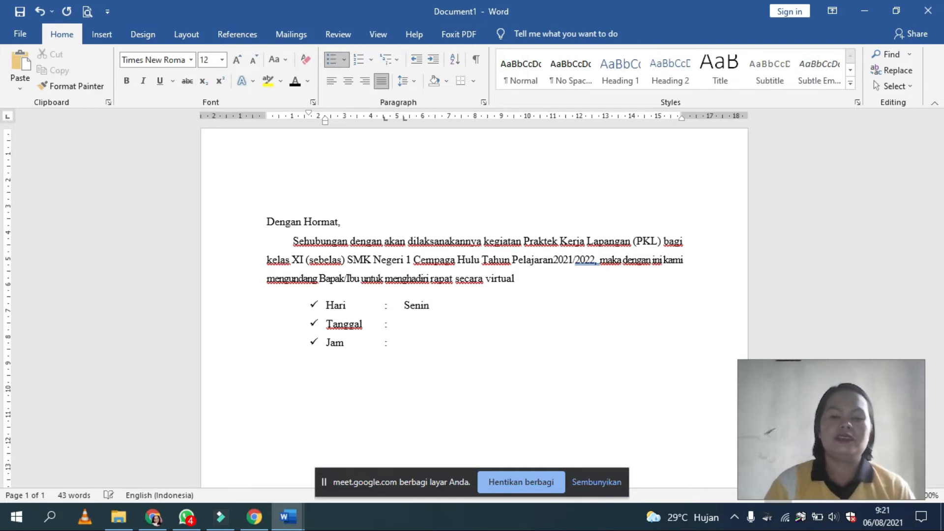
key("Down")
key("Tab")
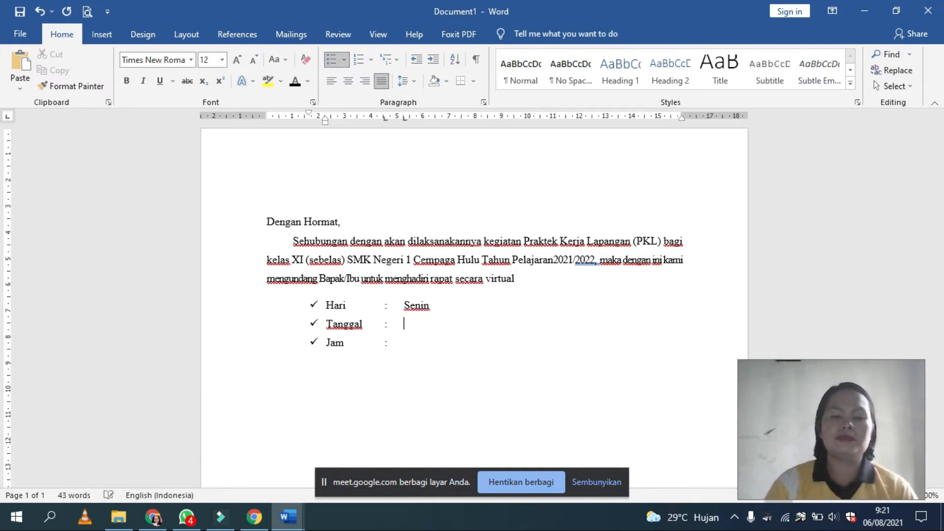
type("06")
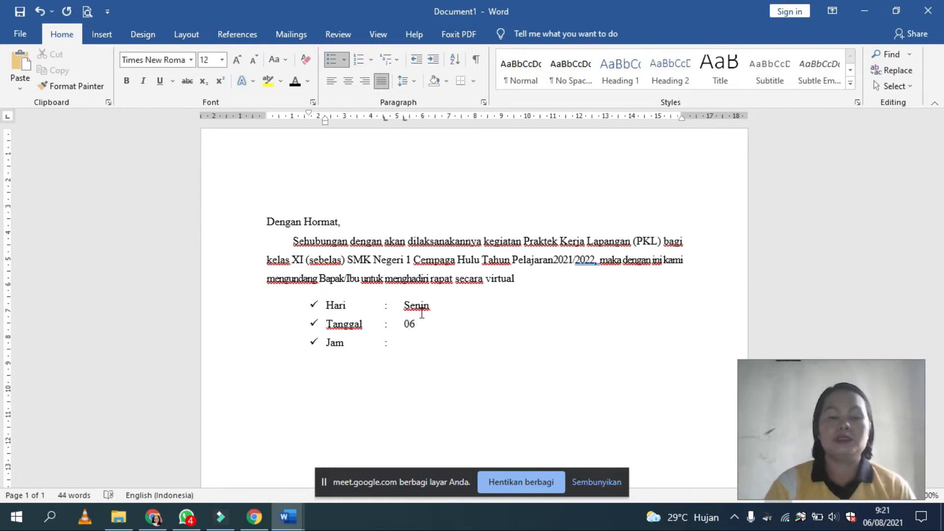
Step: Delete the values "Senin" and "06" from the Hari and Tanggal items
left_click(391, 343)
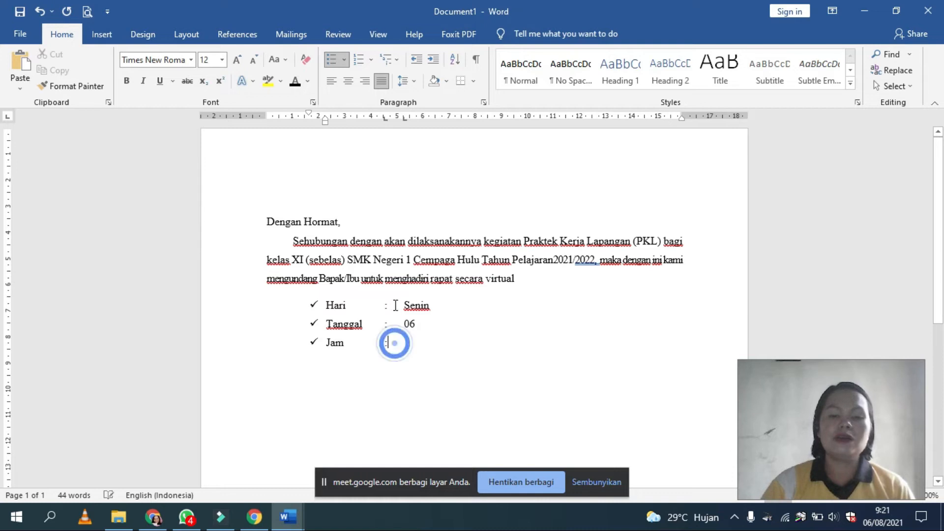
left_click_drag(398, 303, 418, 323)
key("Delete")
key("Delete")
left_click(406, 304)
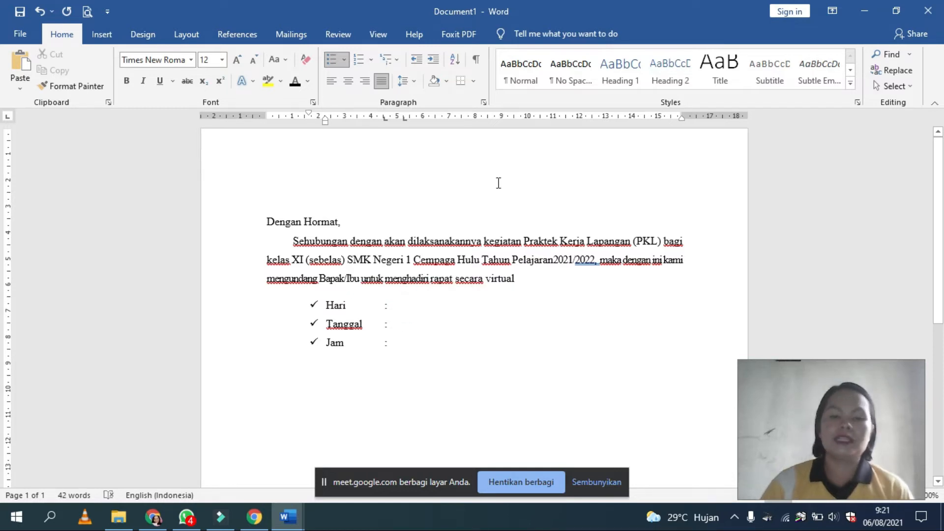
Step: Add a third left tab stop at about 9 cm to the three list items
left_click_drag(324, 303, 459, 354)
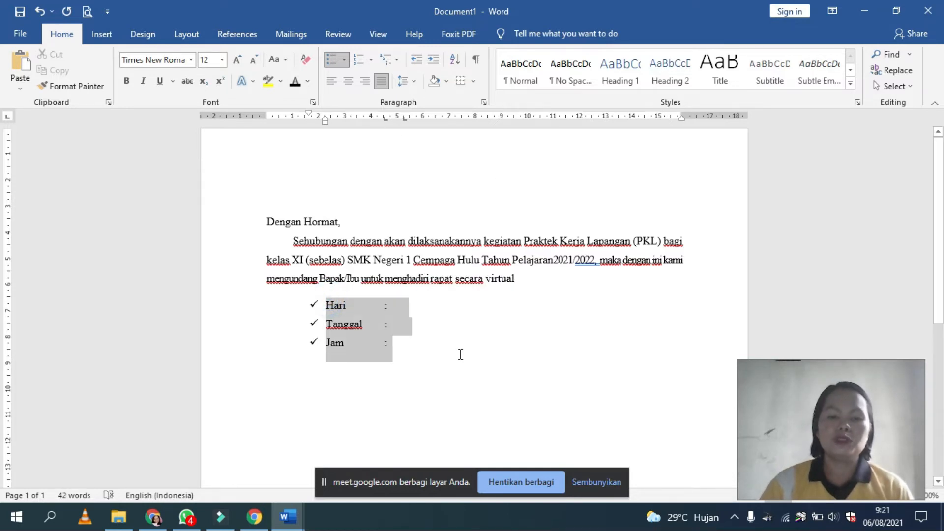
left_click(501, 116)
left_click(502, 117)
left_click(501, 116)
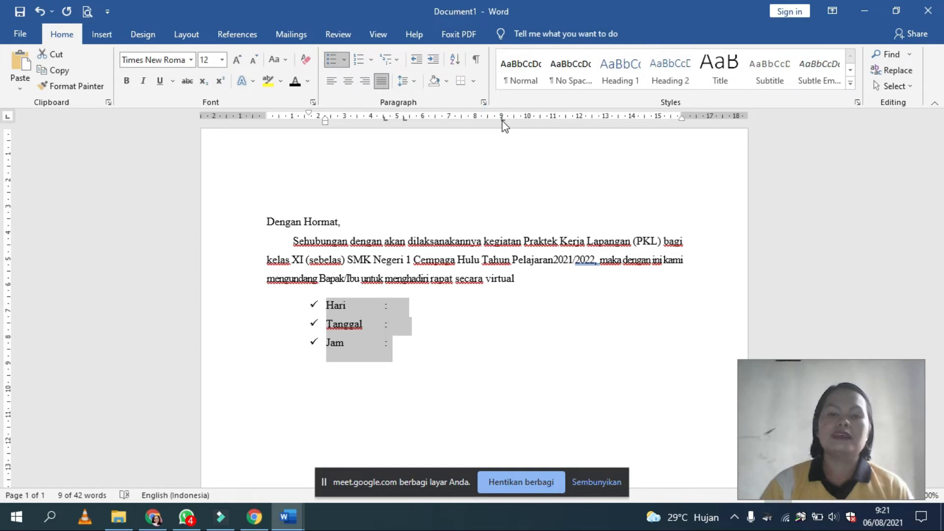
left_click(501, 118)
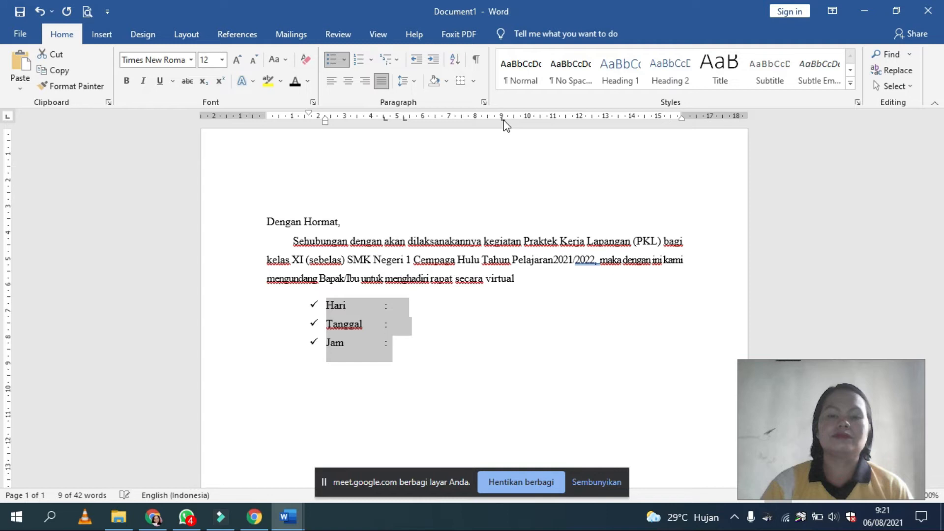
double_click(503, 118)
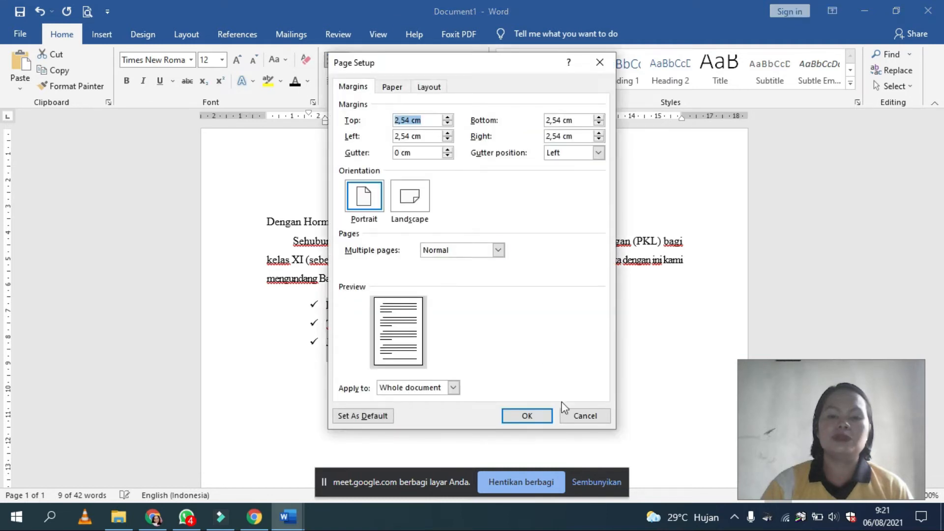
left_click(571, 414)
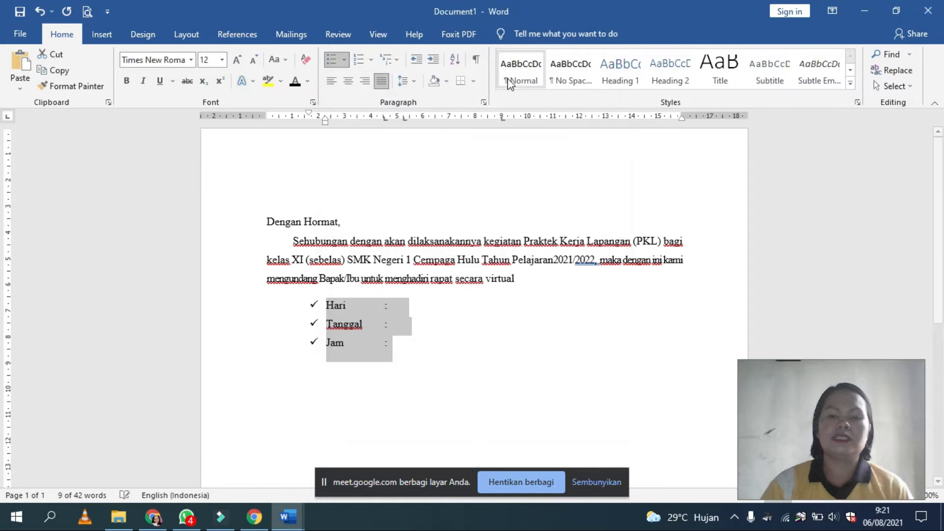
double_click(503, 118)
left_click(583, 415)
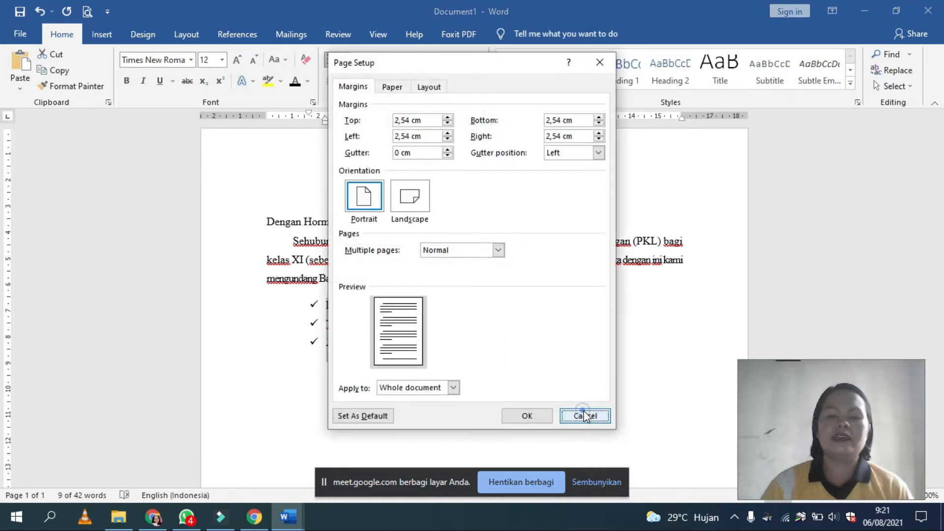
double_click(503, 119)
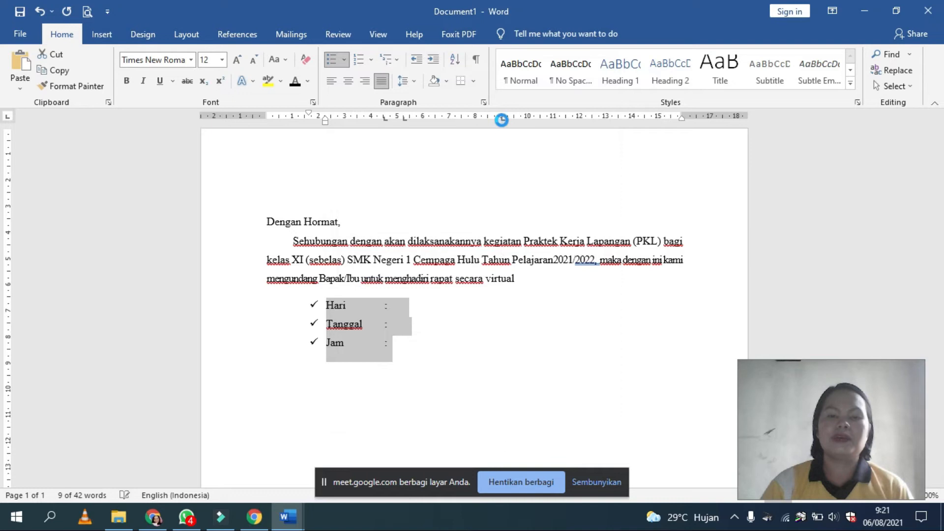
left_click(563, 139)
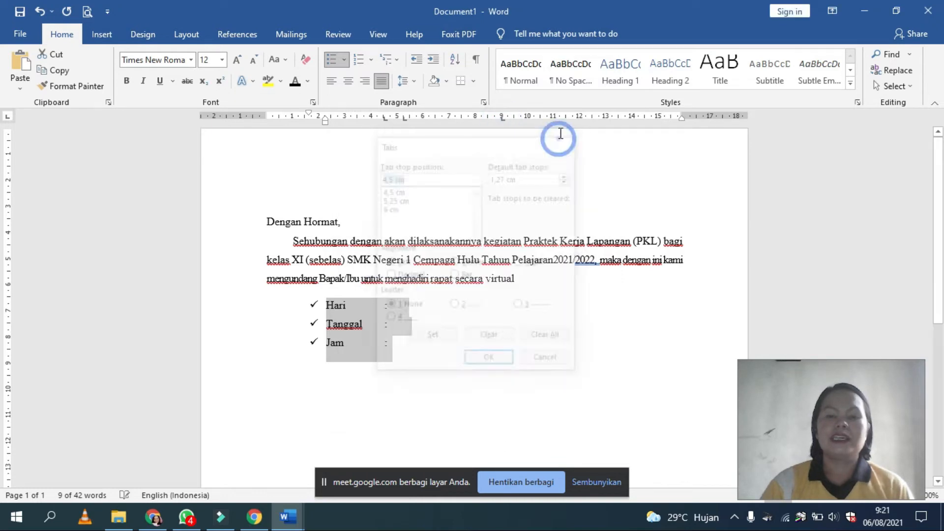
double_click(574, 117)
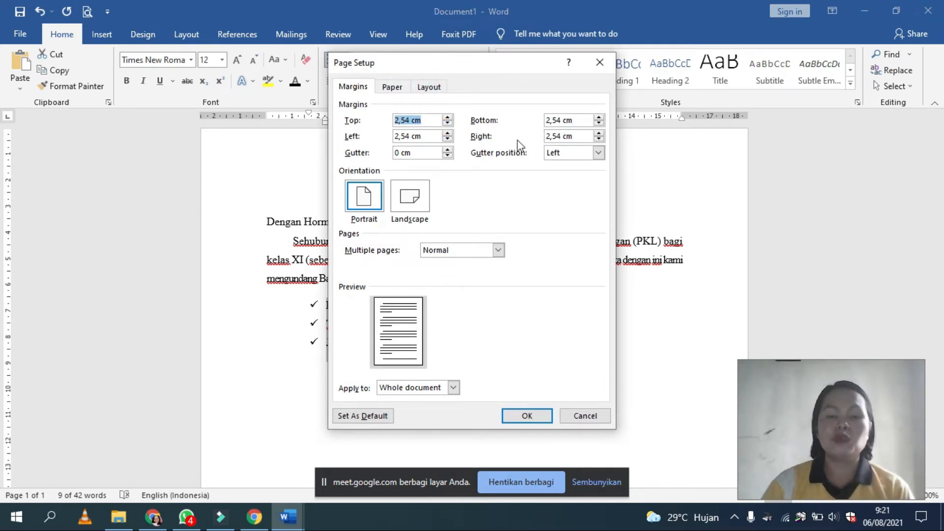
left_click(392, 87)
left_click(574, 416)
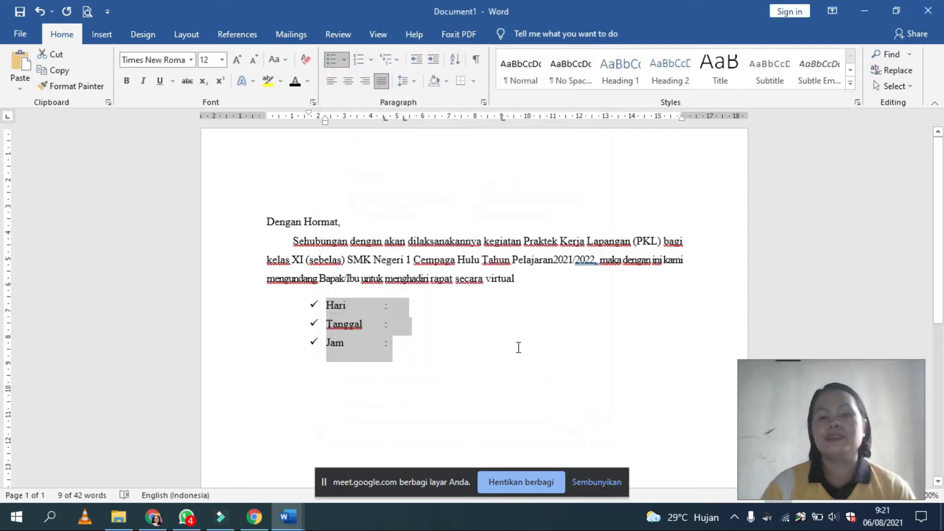
Step: Set the 9 cm tab stop of the three list items to center alignment with dotted leader 2
double_click(502, 118)
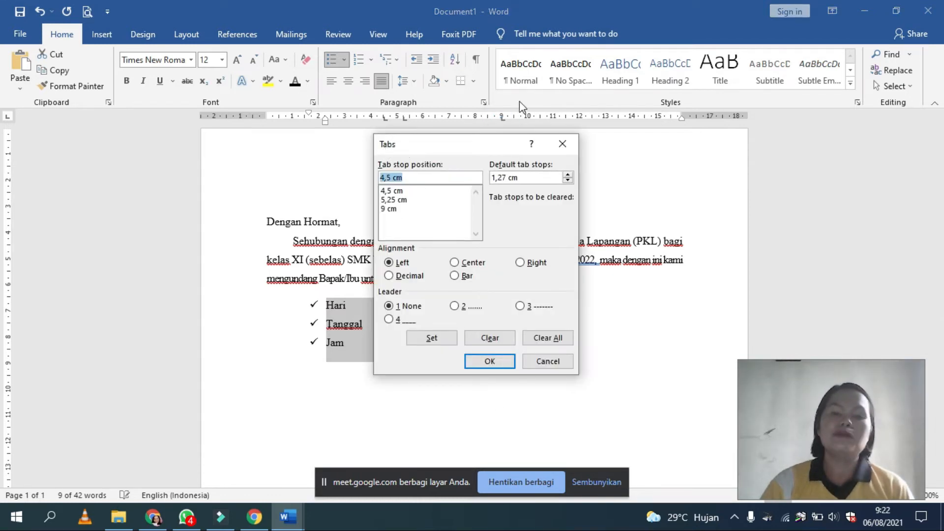
left_click(391, 208)
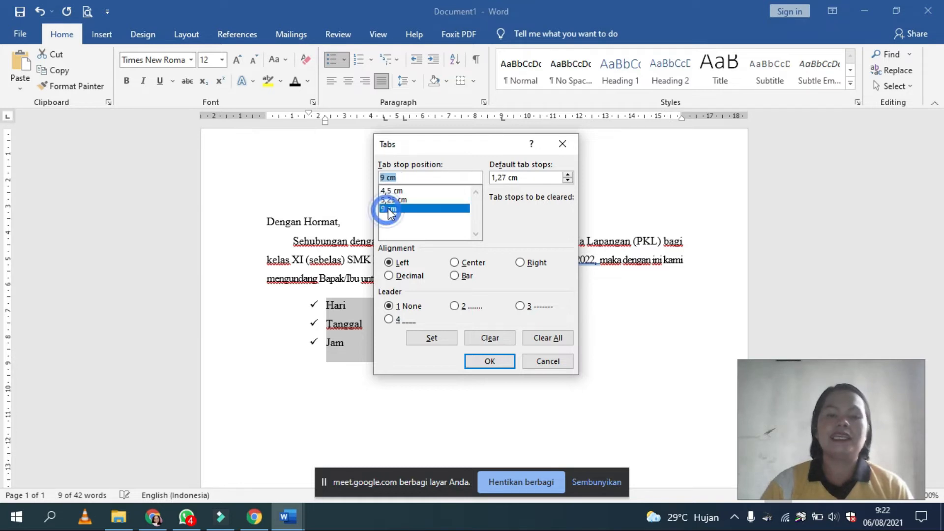
left_click(457, 262)
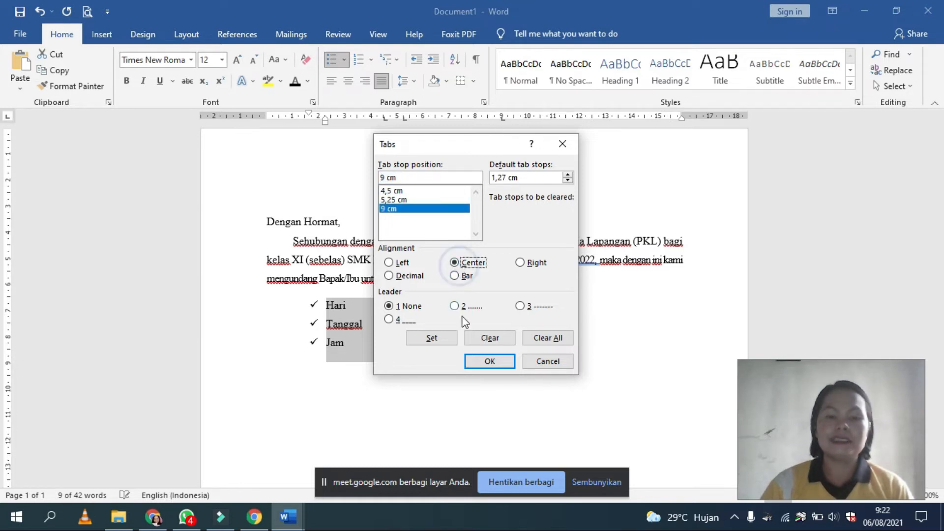
left_click(467, 305)
left_click(438, 338)
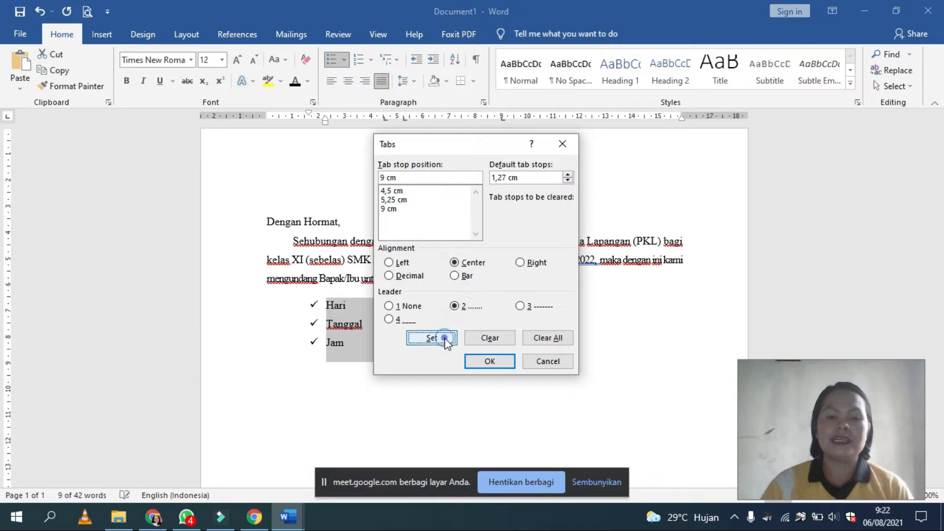
left_click(489, 361)
Step: Insert a dotted leader line up to the 9 cm tab stop after the colons of Hari, Tanggal and Jam
left_click(415, 304)
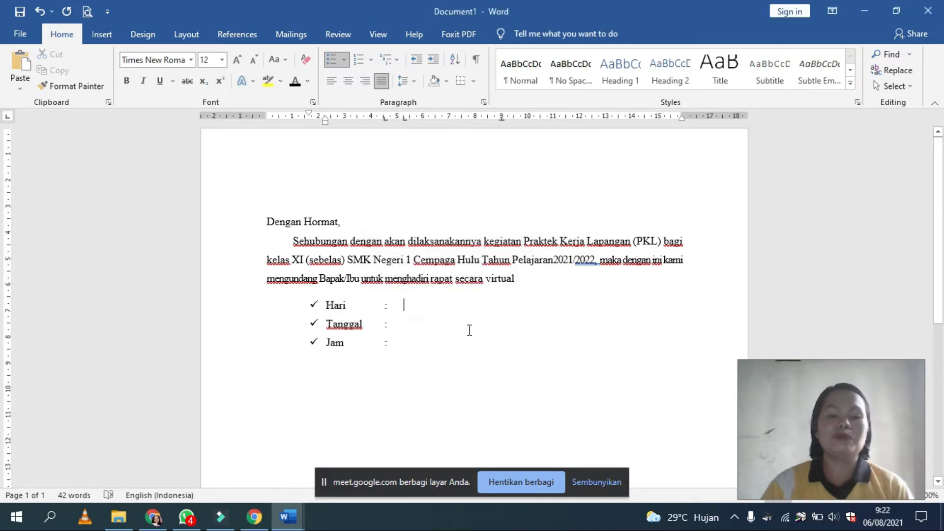
key("Tab")
left_click(408, 325)
key("Tab")
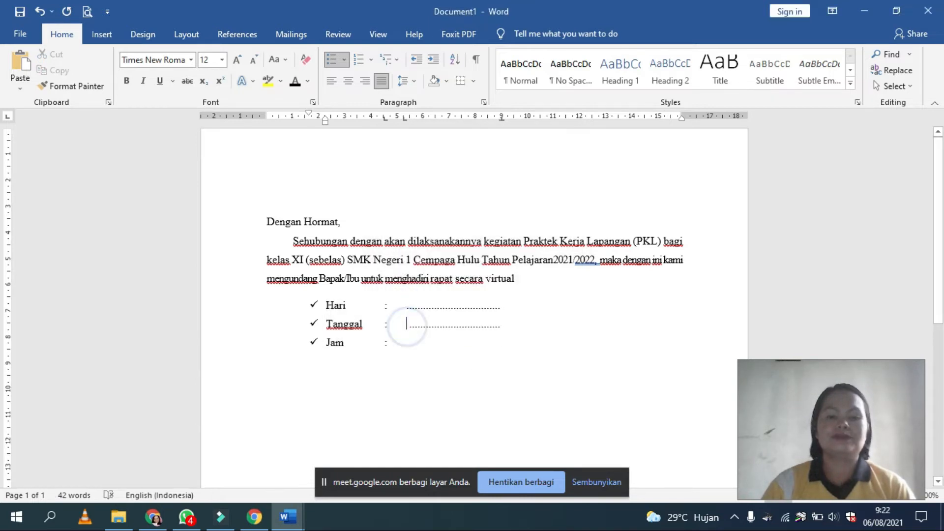
left_click(424, 345)
key("Tab")
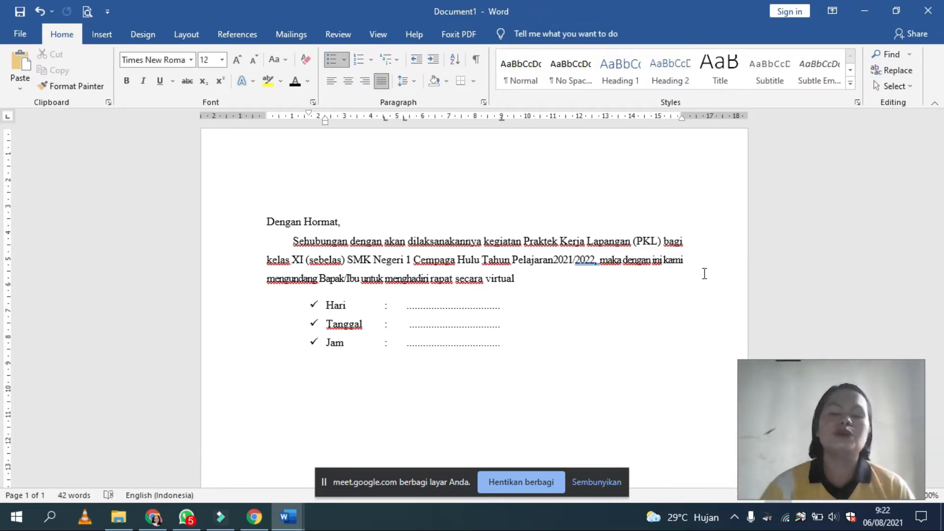
Step: Remove the Tanggal item's dotted line and the extra space before it, and reinsert the line flush with the others
left_click(406, 326)
key("Delete")
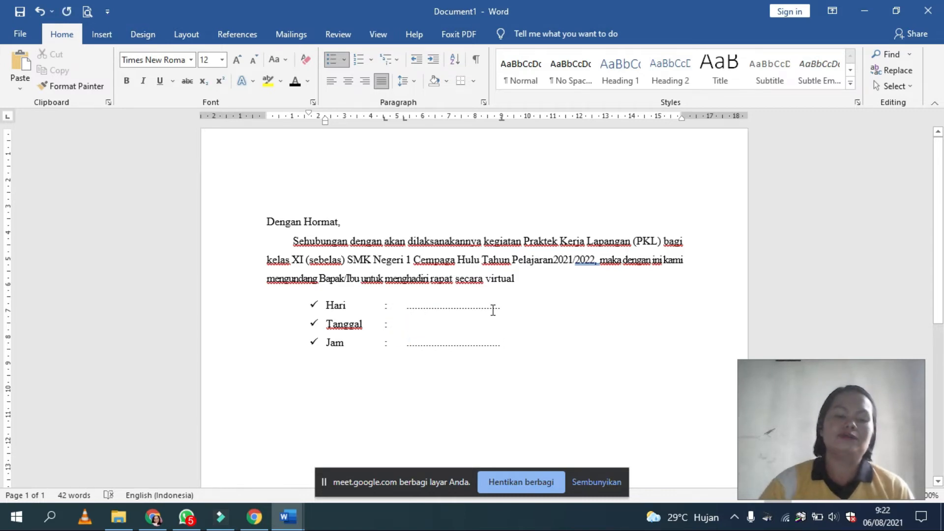
key("BackSpace")
key("Tab")
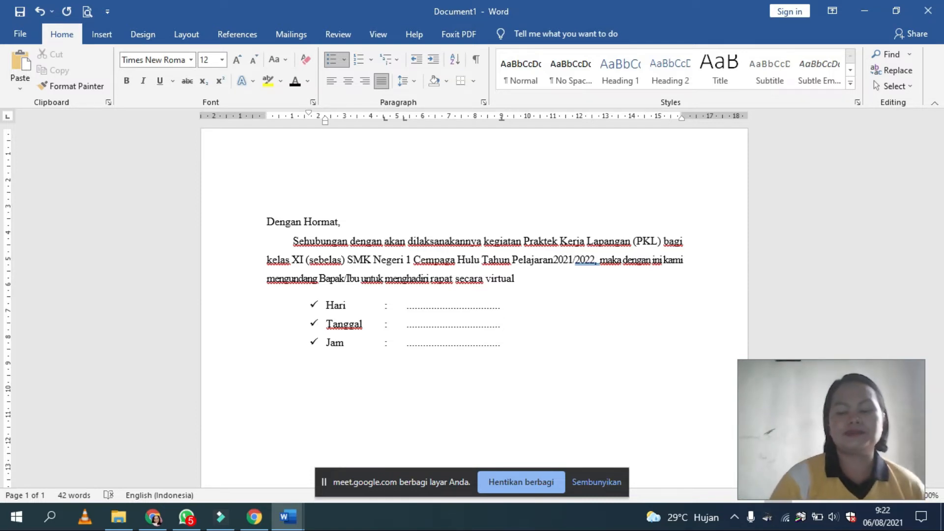
Step: Add a new empty list item below Jam
left_click(511, 344)
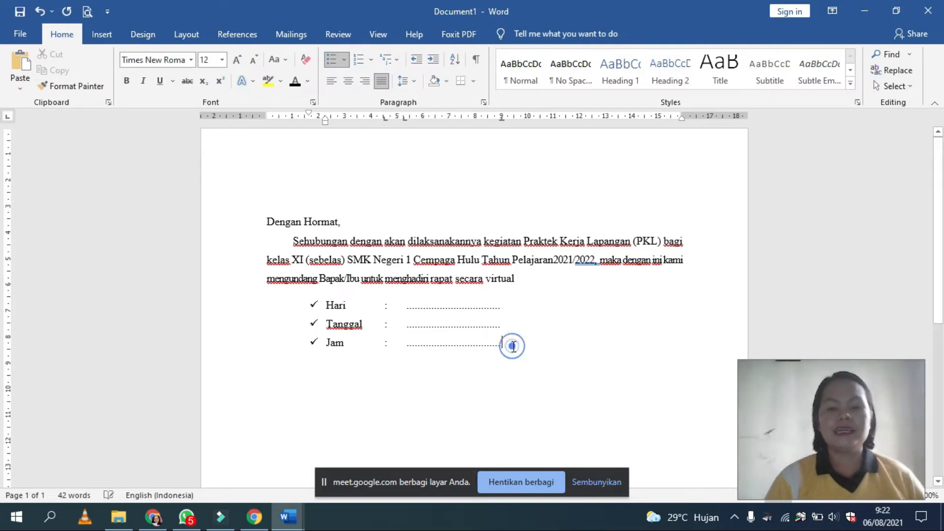
key("Return")
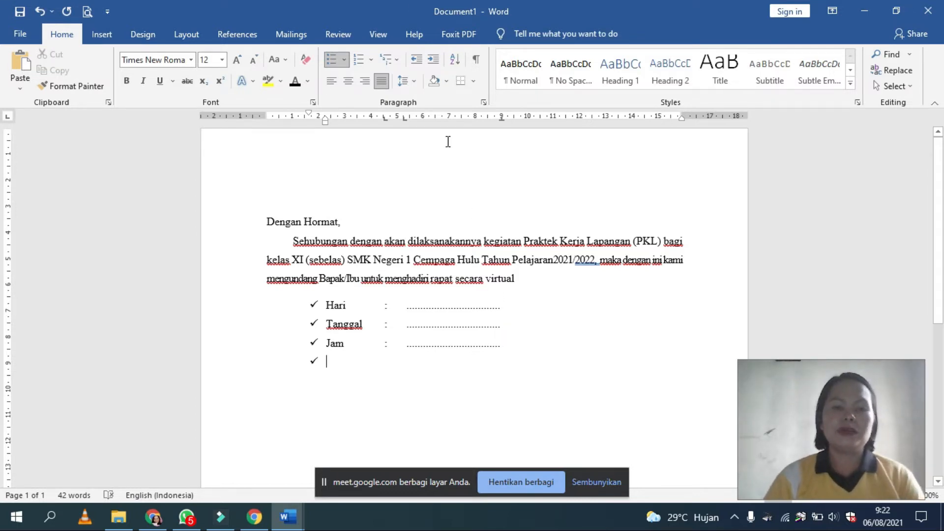
Step: Try the 1. 2. 3. number format on the new list item and undo it
left_click(376, 61)
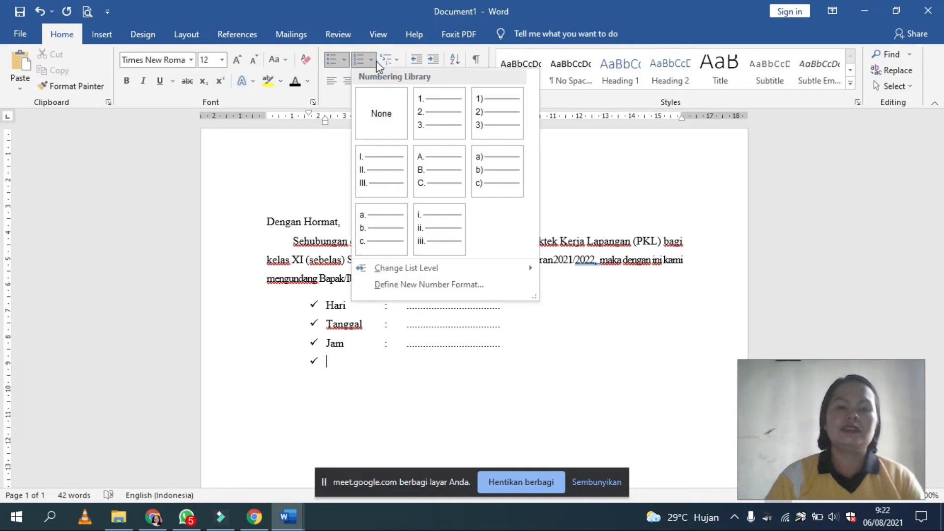
left_click(422, 106)
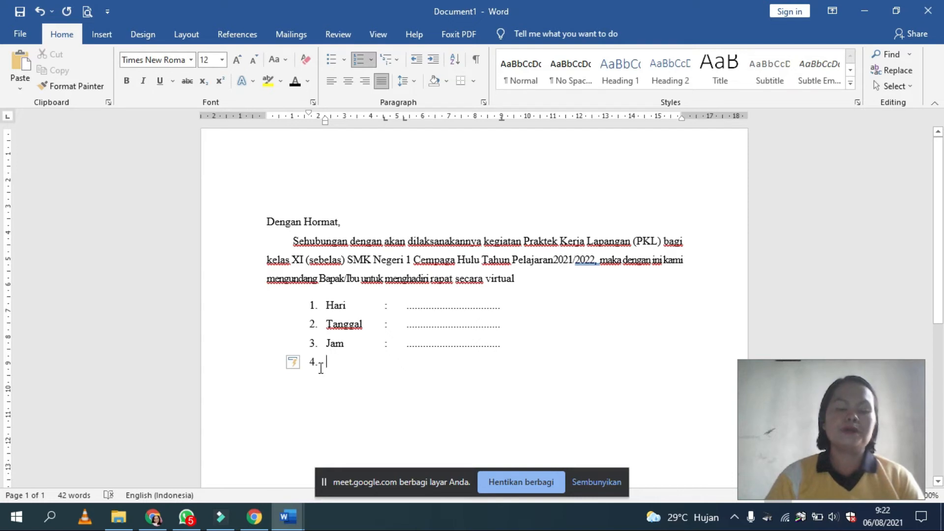
key("ctrl+z")
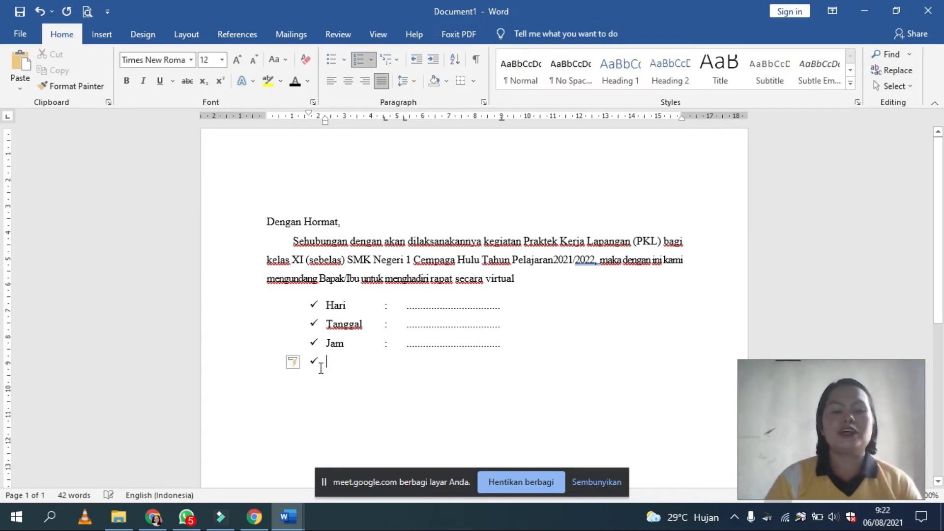
Step: Demote the new item below Jam by one list level and apply the 1. 2. 3. number format to it
key("Tab")
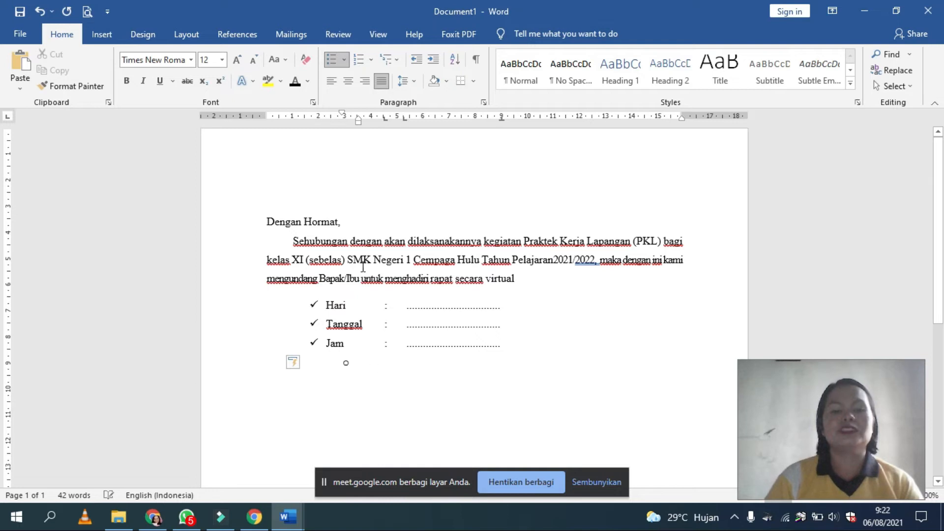
left_click(370, 61)
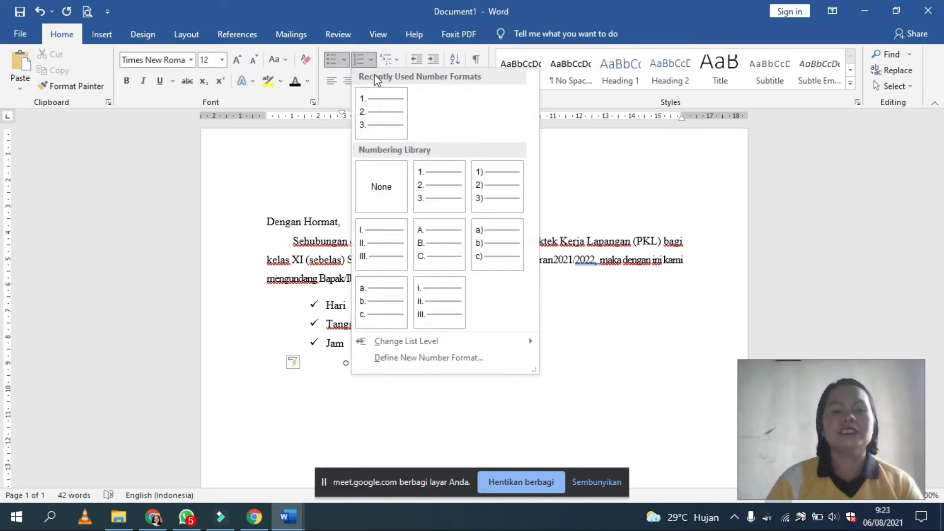
left_click(392, 118)
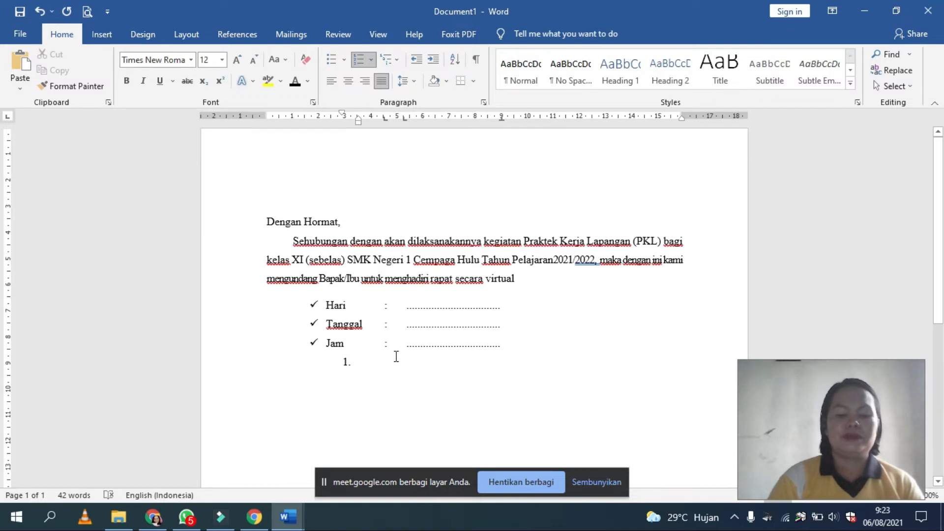
Step: Enter "HARAP HADIR TEPAT WAKTU" and "MENGUNAKAN PAKAIAN RAPI" as the two numbered sub-items
type("HARAP H")
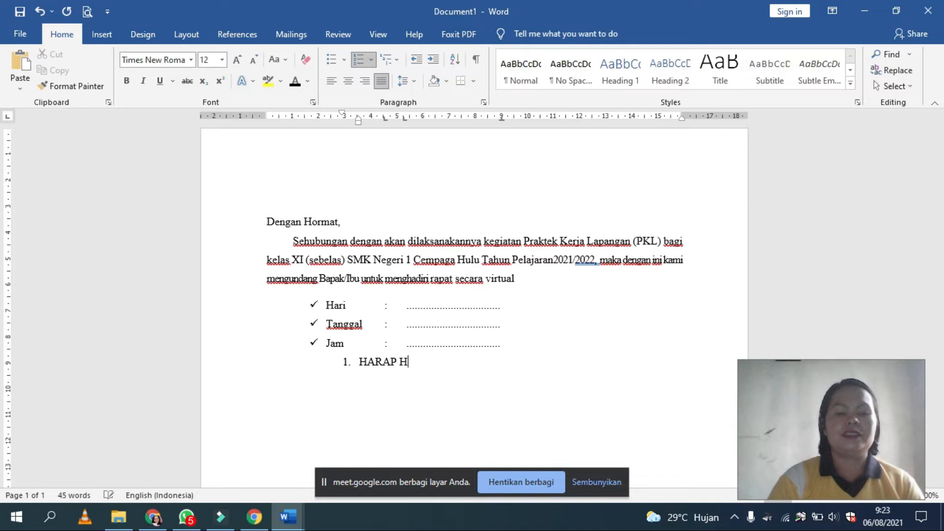
type("ADIR")
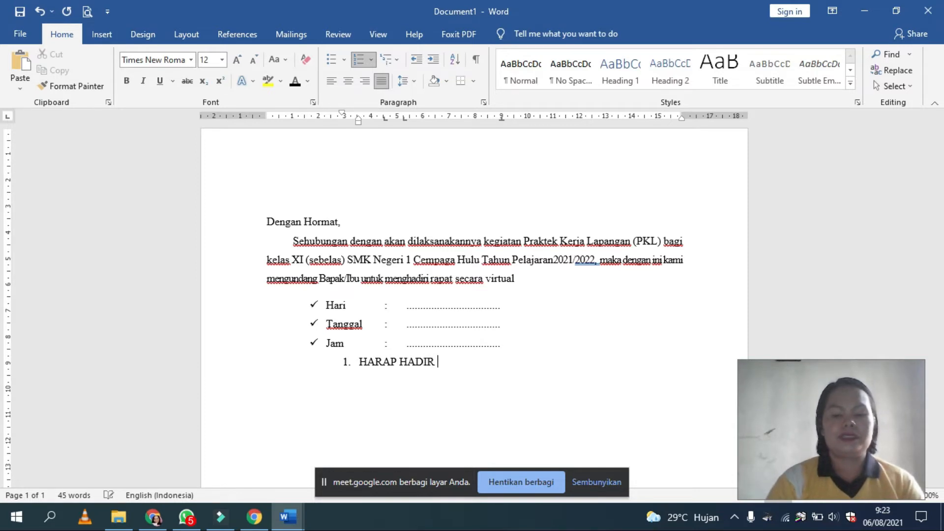
type(" TEPAT WAKTU")
key("Return")
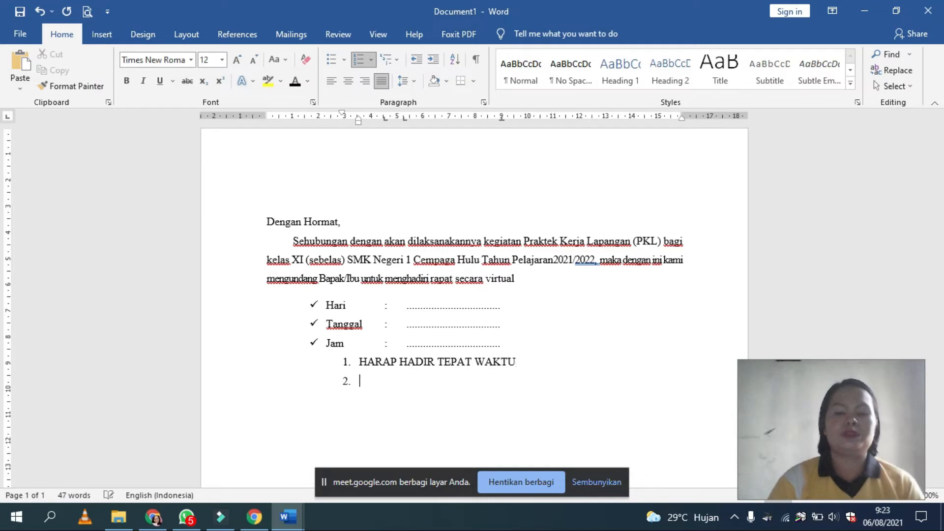
type("MENGUNAKAN")
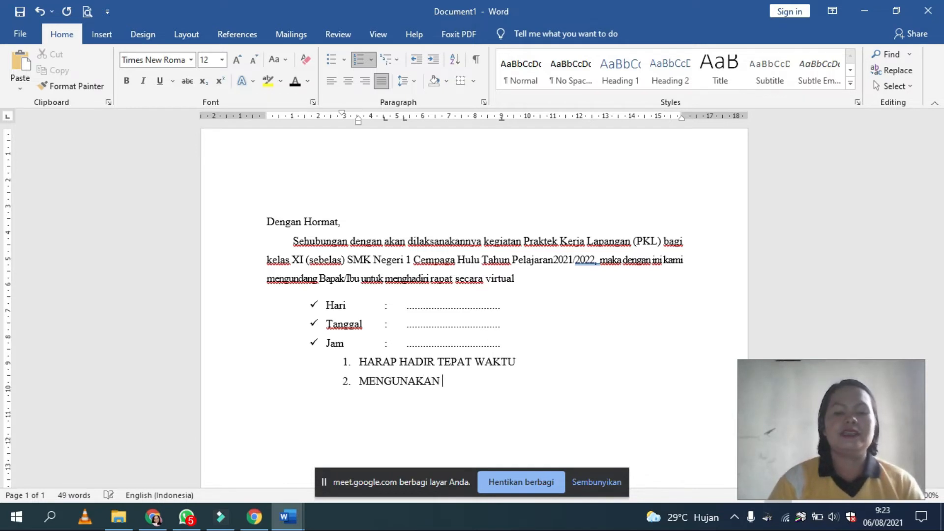
type(" PAKAI")
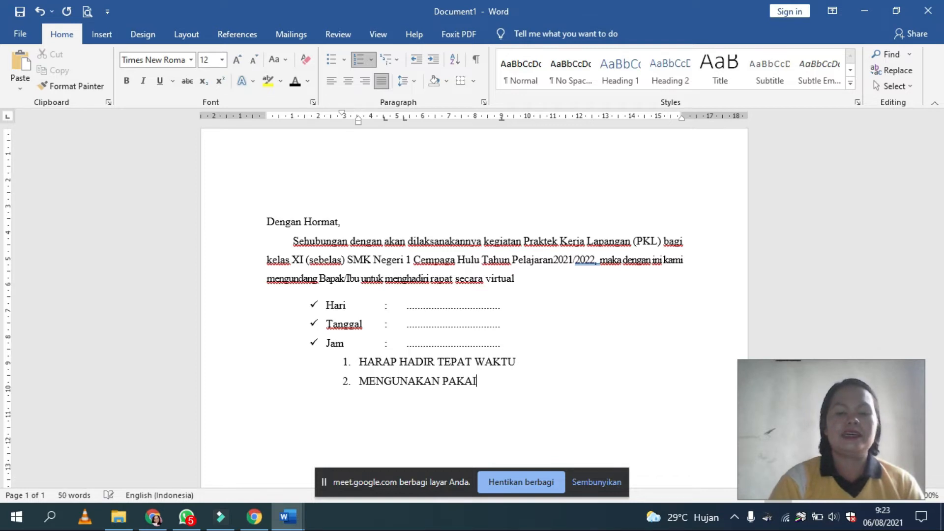
type("AN RAPI")
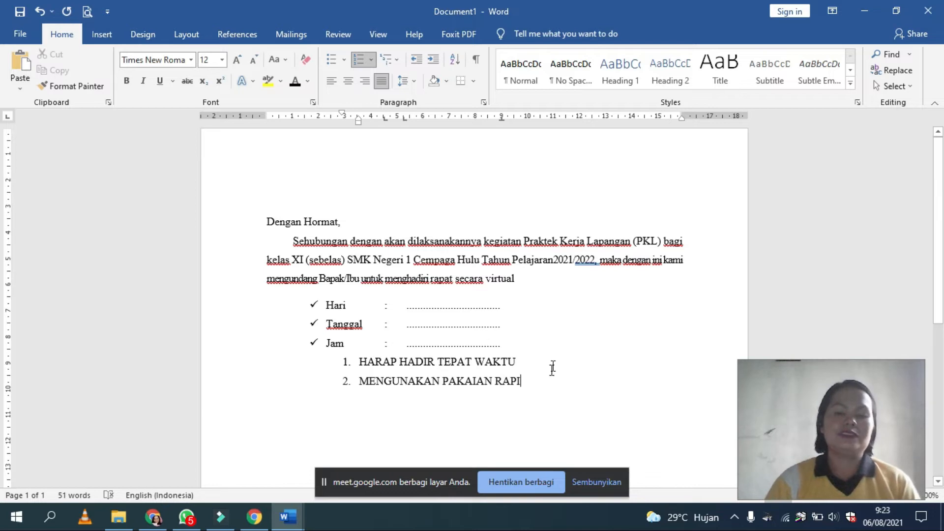
Step: Demonstrate left alignment and center alignment on the greeting "Dengan Hormat," and the paragraph below it
scroll(552, 369, "down", 2)
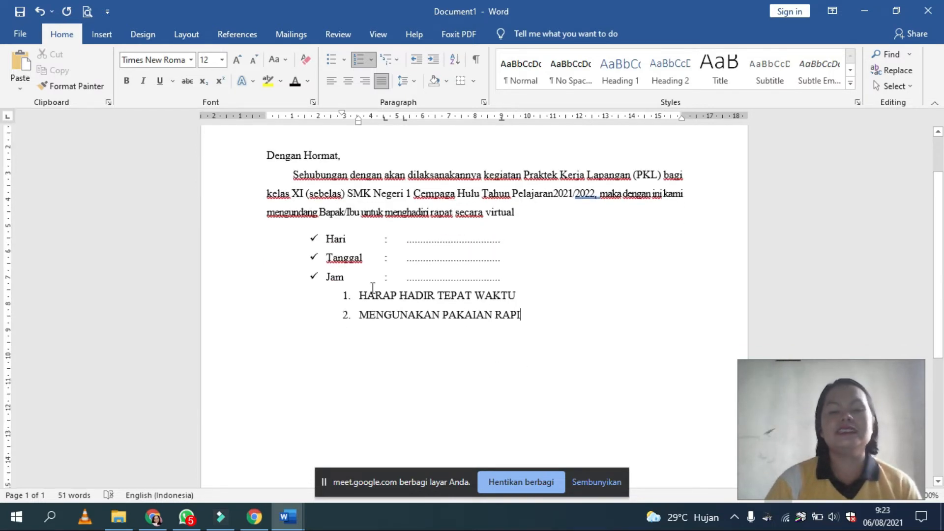
scroll(373, 289, "up", 1)
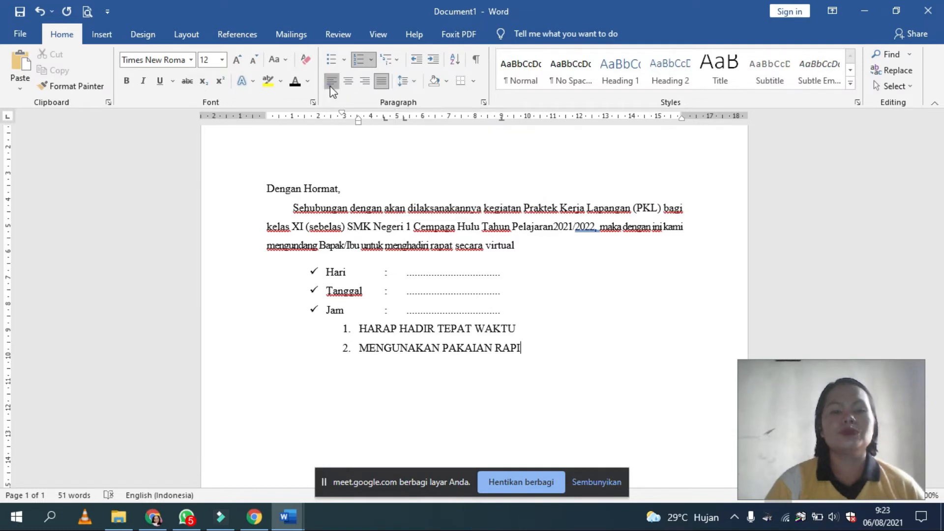
left_click(335, 187)
left_click_drag(266, 178, 680, 243)
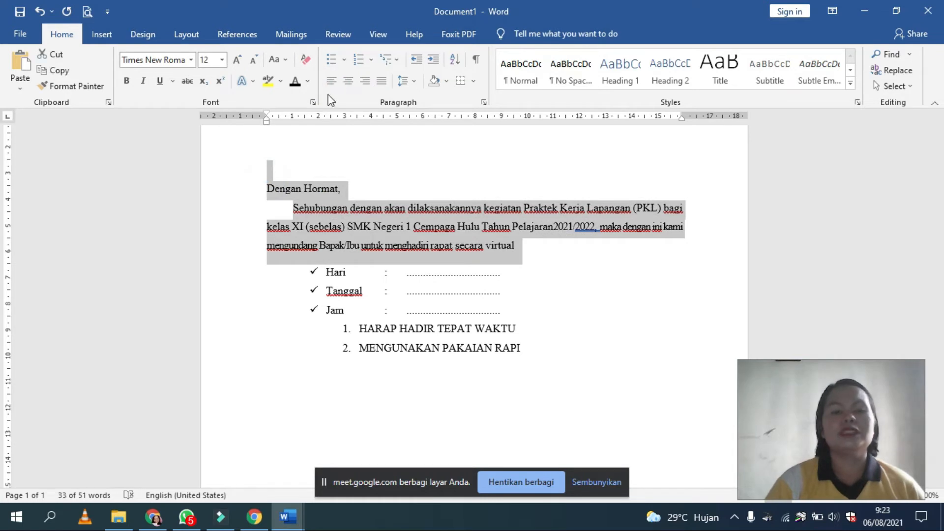
left_click(330, 82)
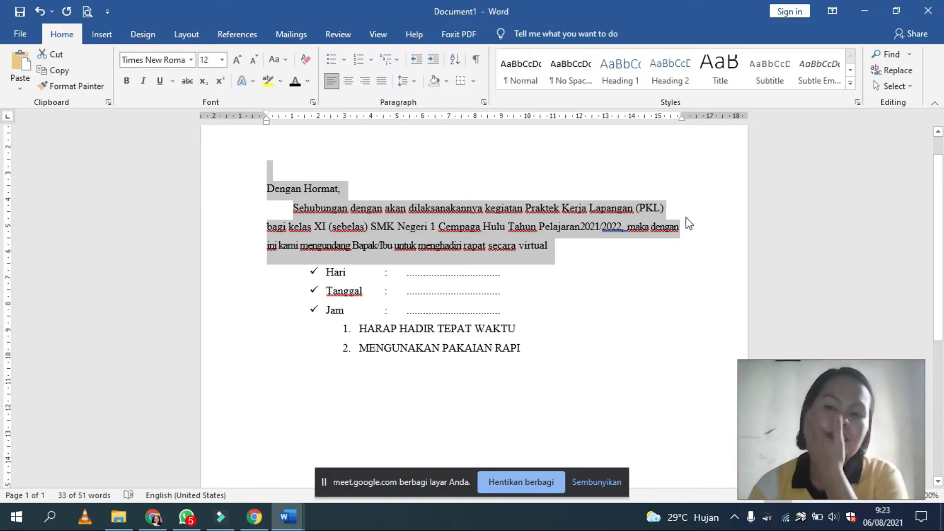
left_click(350, 85)
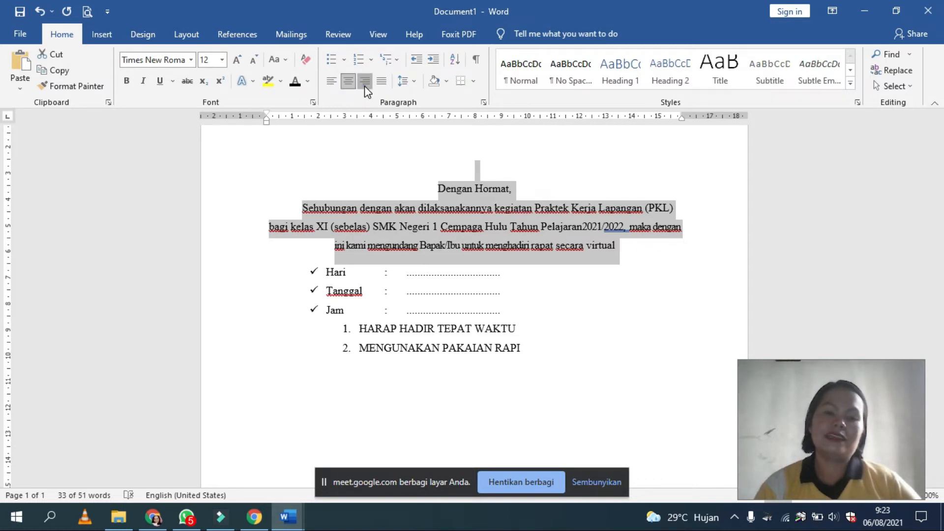
Step: Demonstrate right alignment on the greeting "Dengan Hormat," and the paragraph below it, and justify them
left_click(364, 86)
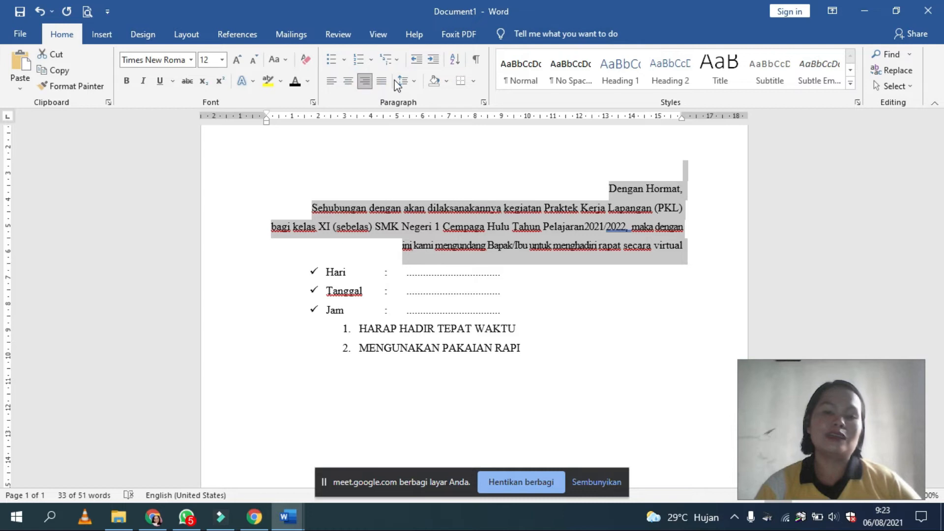
left_click(382, 81)
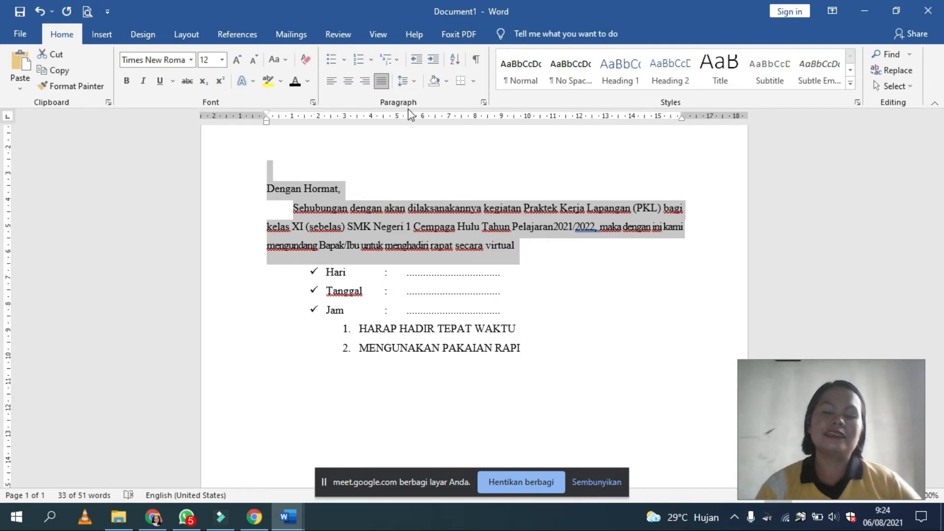
Step: Set the line spacing of the greeting and the paragraph below it to 2.0
left_click(413, 83)
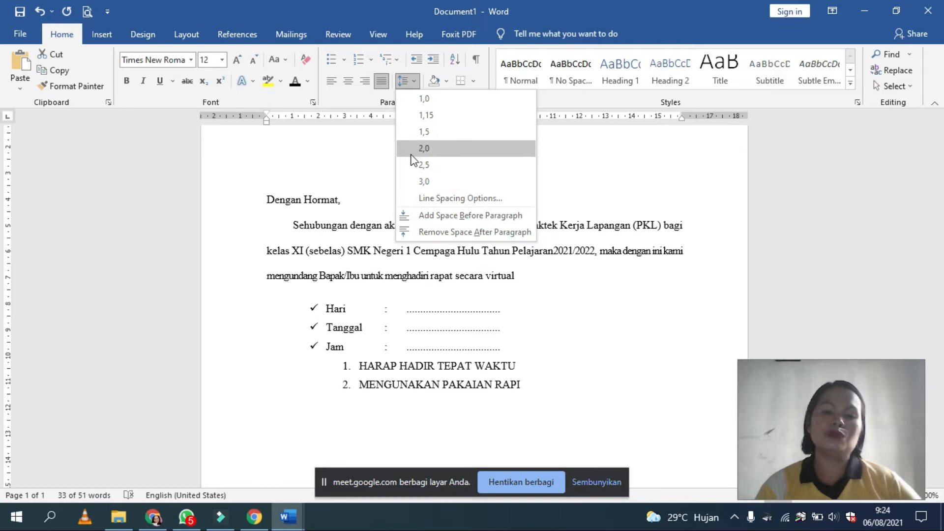
left_click(413, 149)
left_click(593, 317)
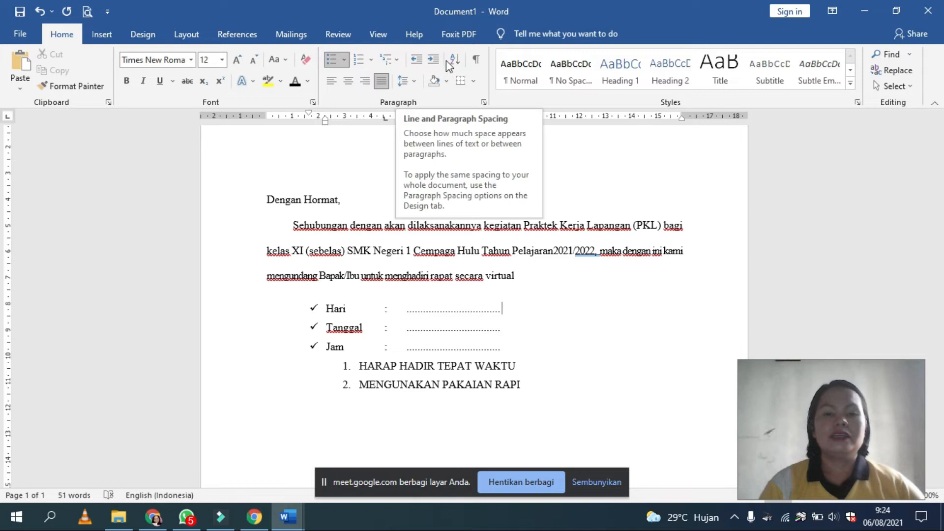
Step: Show the full gallery of text styles with the cursor in the letter paragraph, and close it without choosing one
left_click(401, 248)
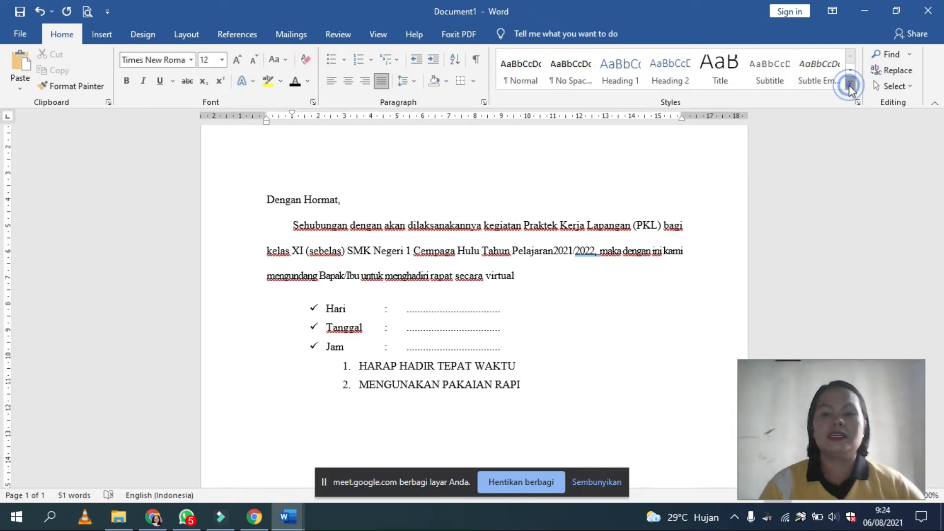
left_click(850, 87)
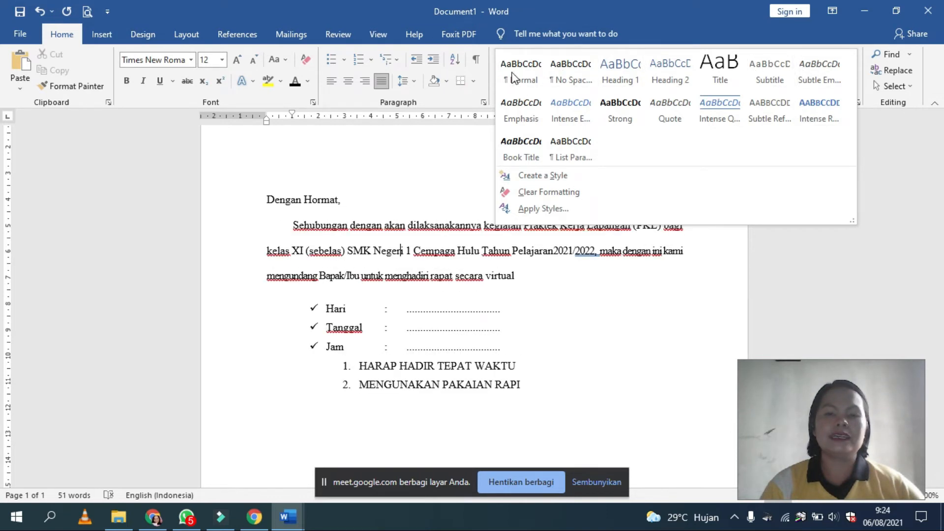
left_click(534, 313)
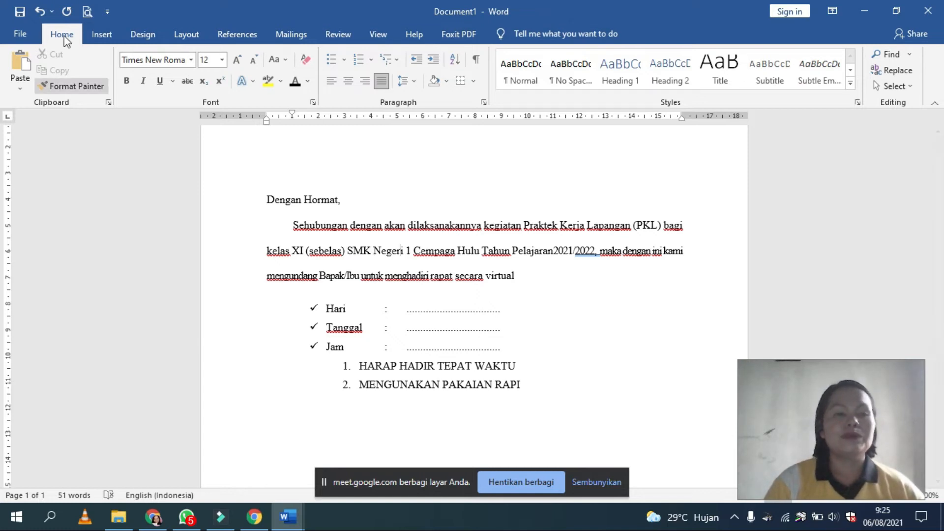
Step: Add an unnumbered blank line at the margin below "MENGUNAKAN PAKAIAN RAPI"
left_click(100, 34)
left_click(533, 389)
key("Return")
key("BackSpace")
key("BackSpace")
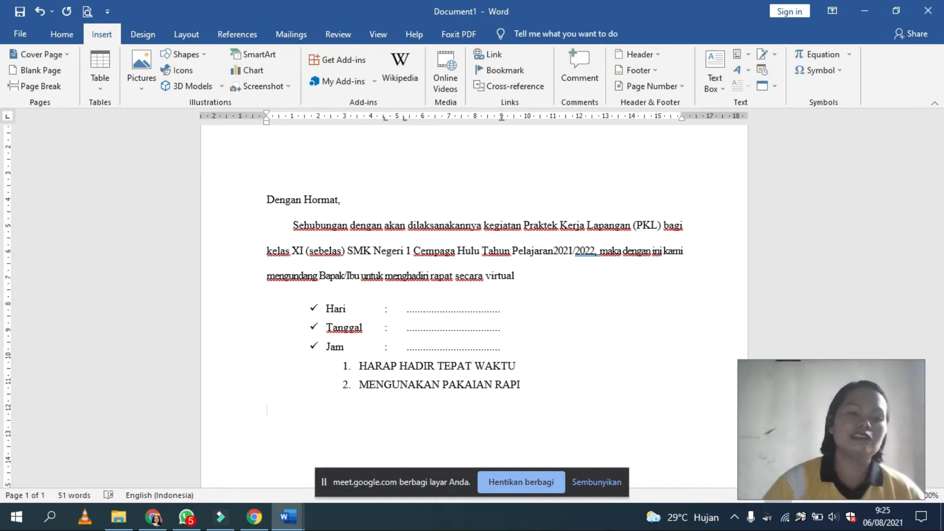
scroll(421, 344, "down", 3)
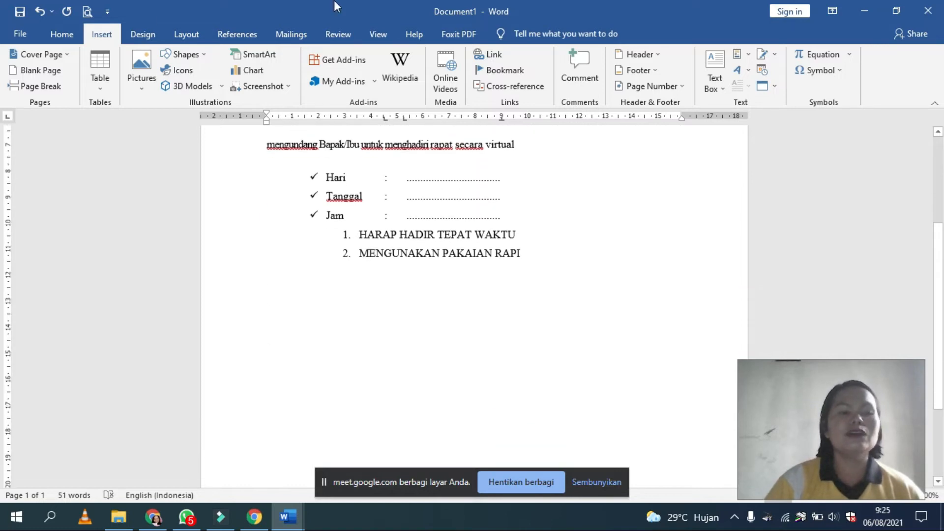
Step: Insert the Slice (Dark) cover page and look over its design and title placeholders
left_click(67, 54)
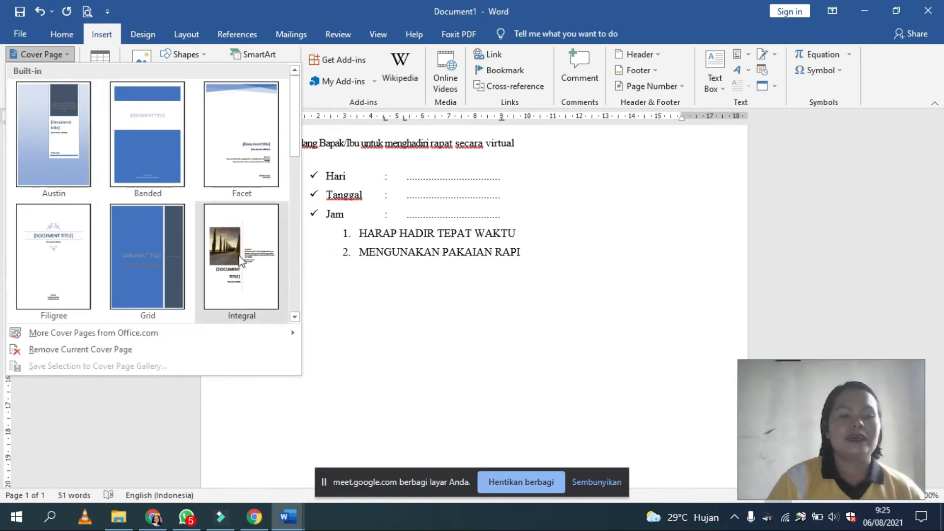
scroll(241, 261, "down", 5)
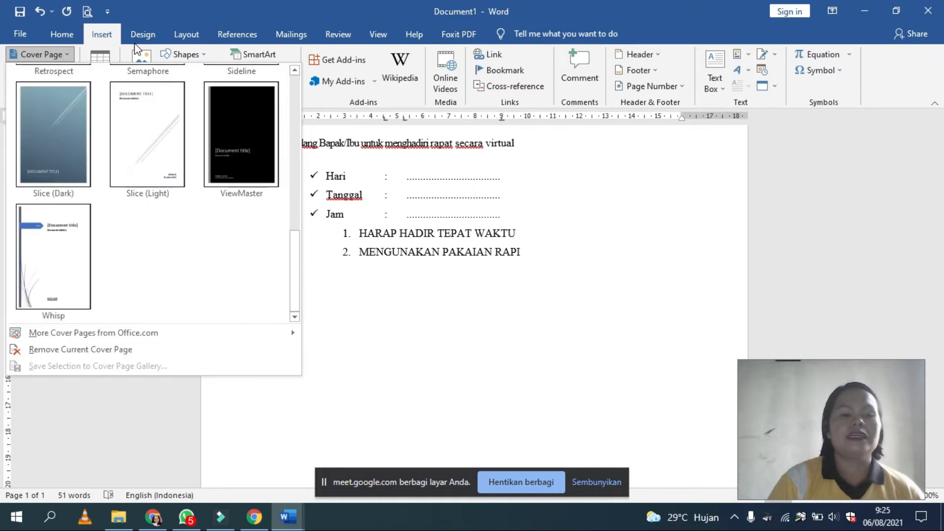
left_click(54, 135)
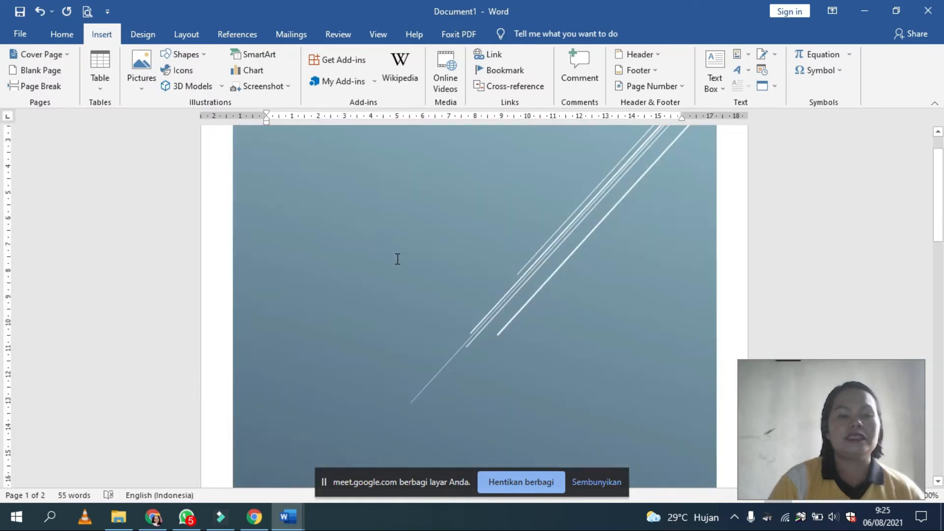
scroll(396, 258, "down", 5)
scroll(393, 258, "down", 5)
scroll(391, 257, "up", 14)
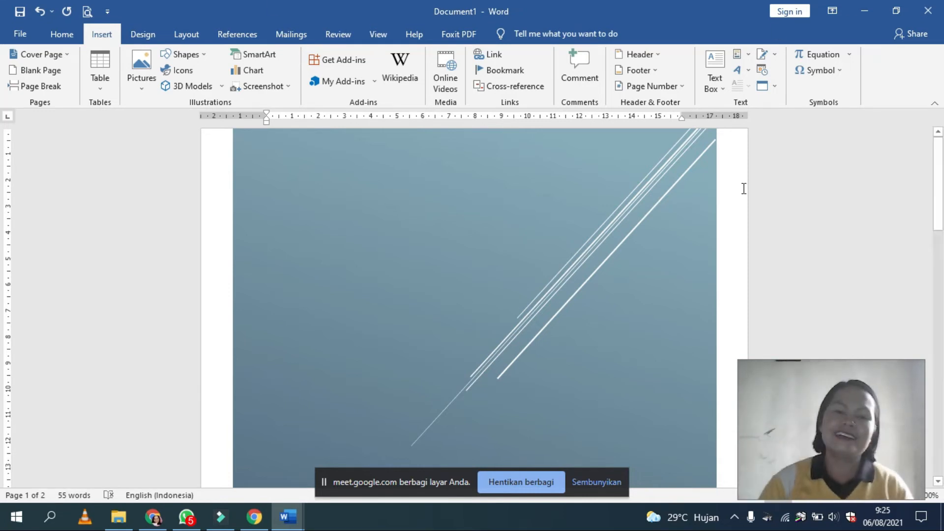
scroll(455, 292, "down", 10)
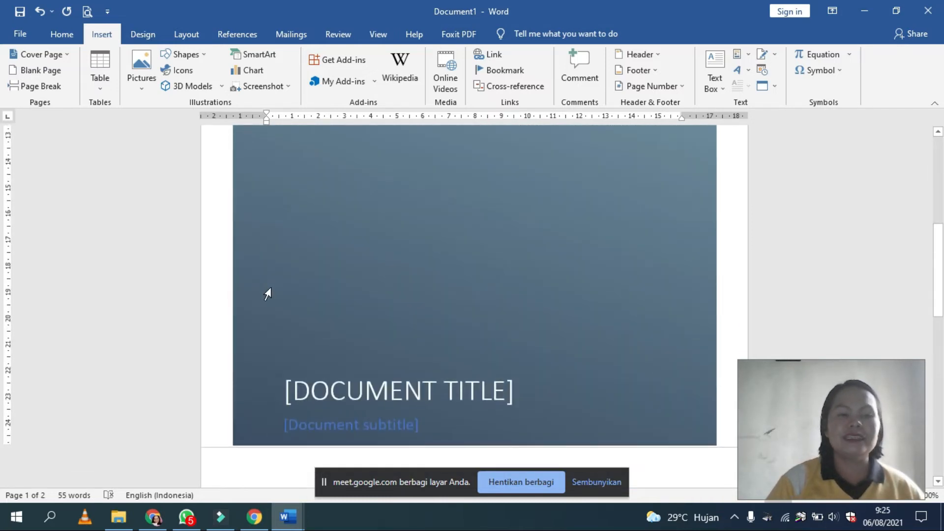
Step: Insert a blank page ahead of the cover page and another one before the greeting "Dengan Hormat,"
left_click(39, 72)
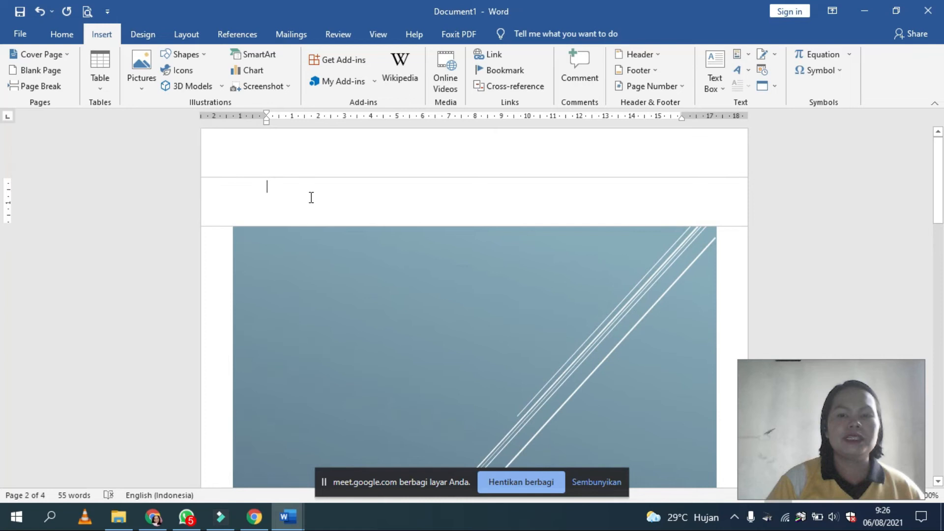
scroll(311, 197, "down", 10)
left_click(347, 168)
scroll(349, 169, "up", 3)
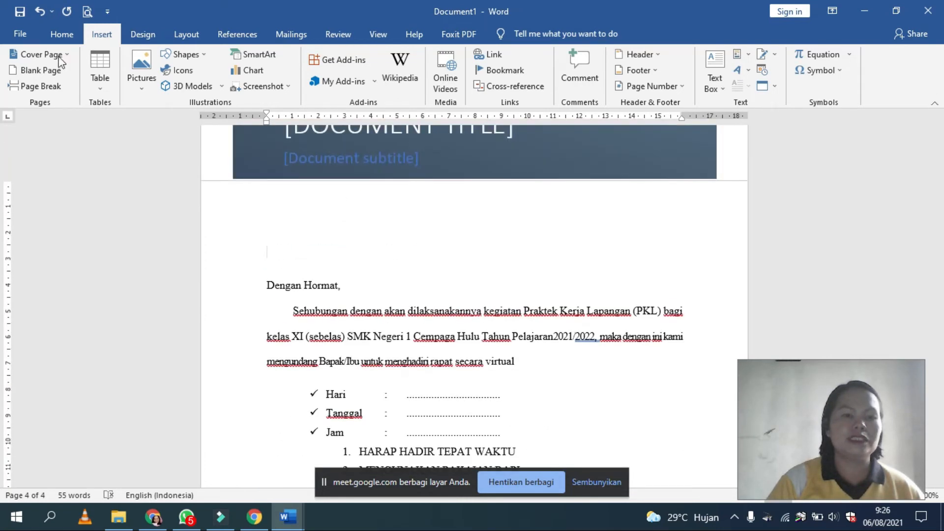
left_click(42, 67)
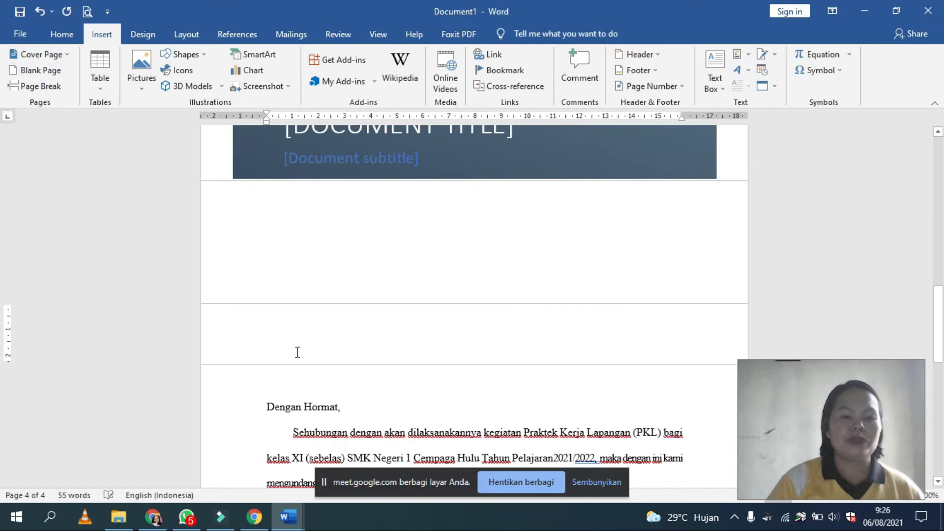
scroll(297, 353, "down", 8)
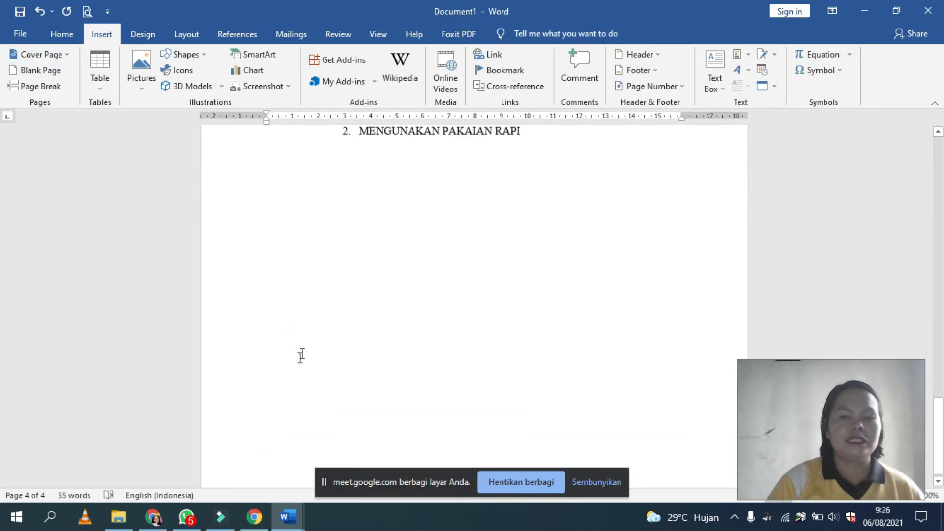
scroll(302, 349, "up", 10)
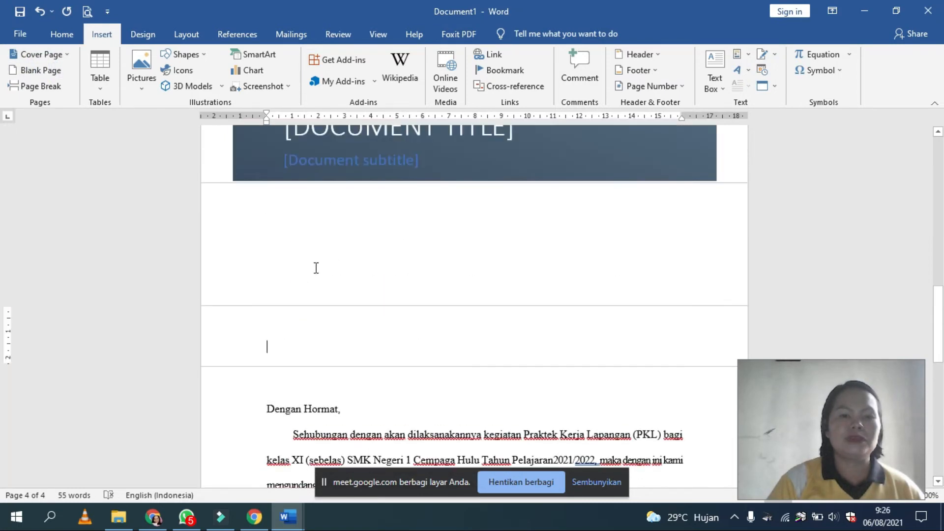
Step: Add a run of empty lines between the cover page and the letter, starting on the inserted blank page
left_click(333, 331)
key("Return")
key("Return")
key("Return")
key("Return")
key("Return")
key("Return")
key("Return")
key("Return")
key("Return")
key("Return")
key("Return")
key("Return")
key("Return")
key("Return")
key("Return")
key("Return")
key("Return")
key("Return")
key("Return")
key("Return")
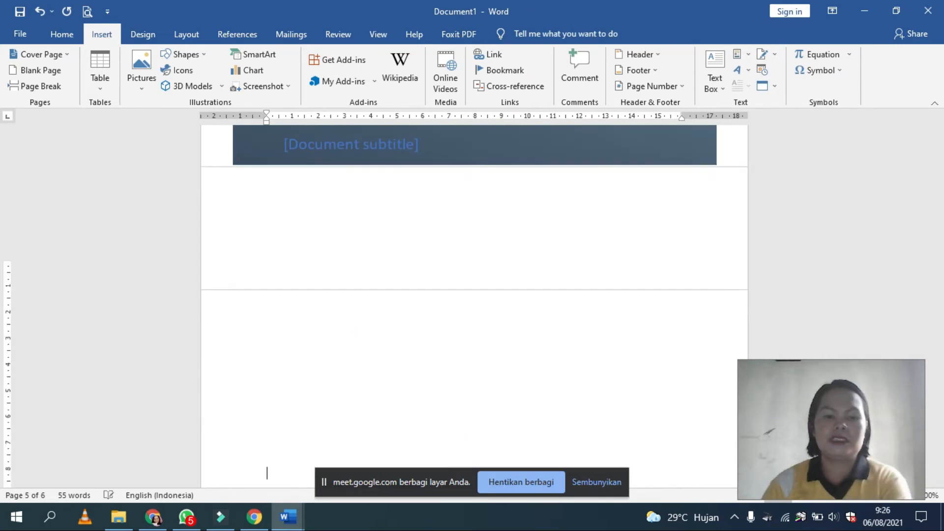
scroll(333, 329, "down", 5)
scroll(333, 320, "up", 8)
scroll(324, 211, "up", 5)
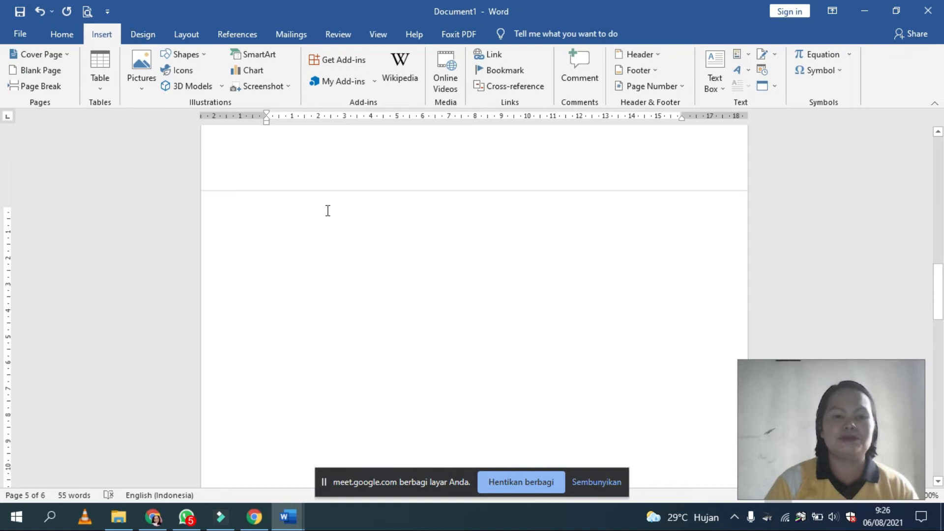
Step: Insert a page break among the empty lines before the letter text
left_click(285, 254)
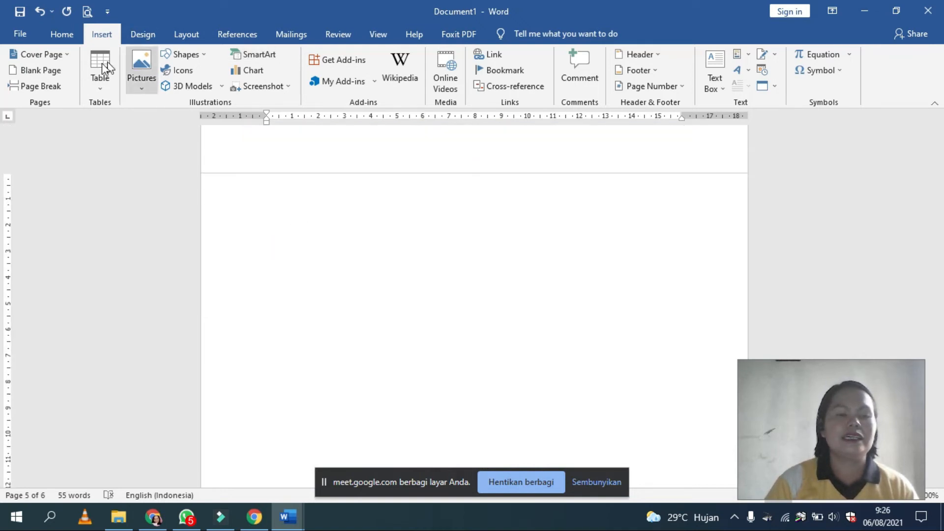
left_click(37, 85)
scroll(322, 259, "down", 3)
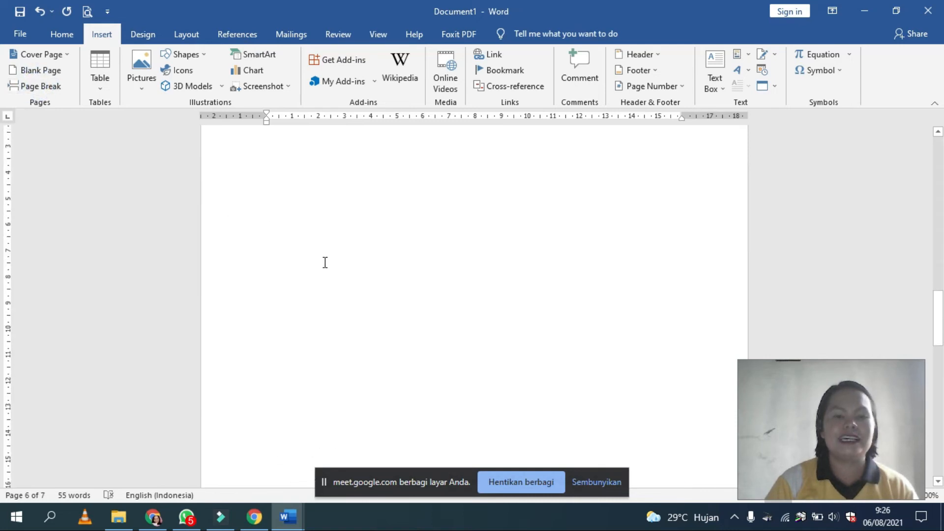
scroll(324, 262, "up", 2)
Step: Insert a table with three columns and five rows on the new page
left_click(101, 86)
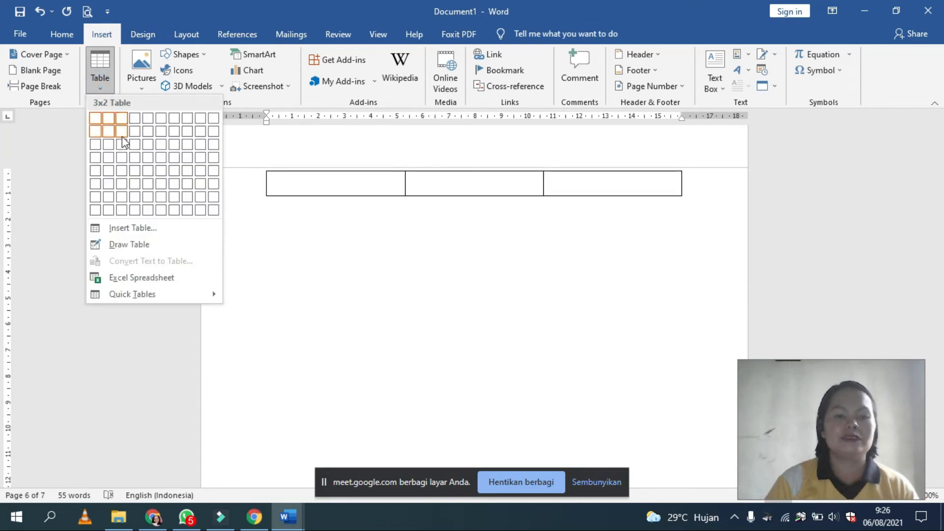
left_click(121, 170)
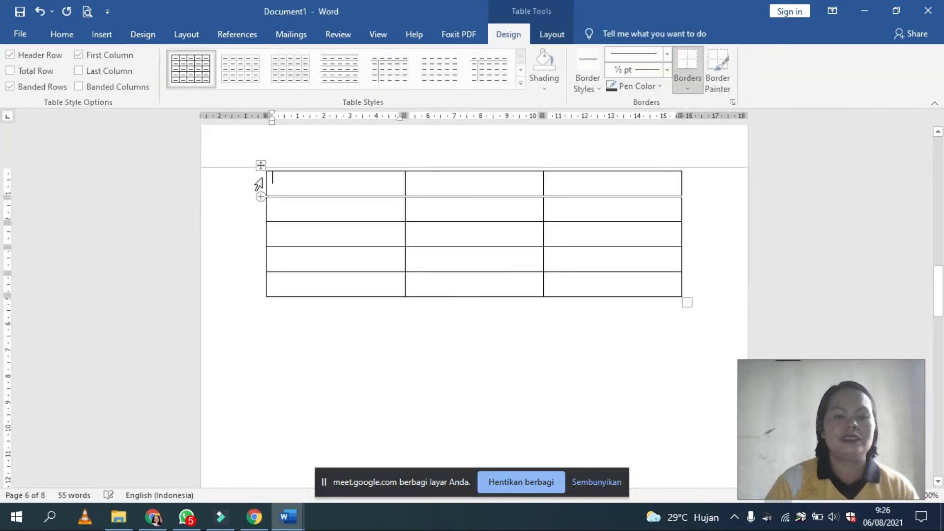
left_click(276, 158)
scroll(274, 162, "up", 1)
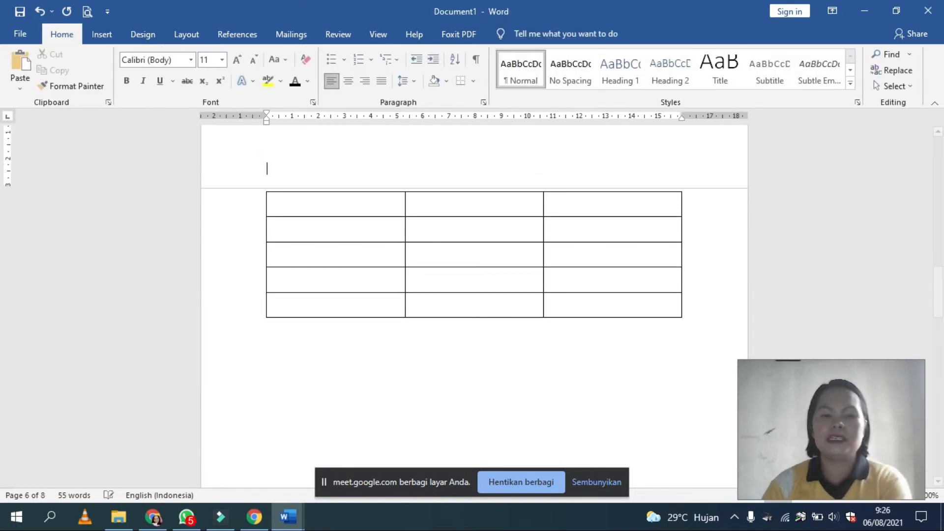
Step: Try to select the whole table
left_click(253, 217)
left_click(263, 213)
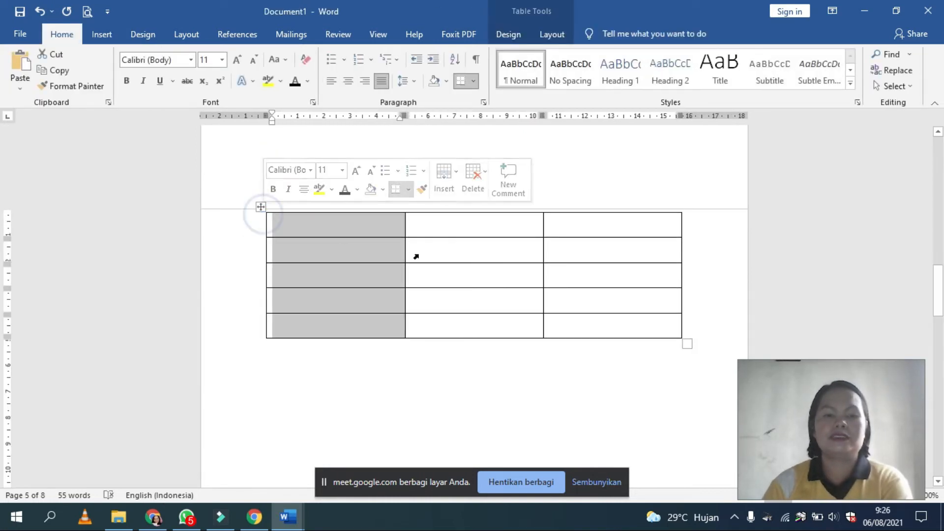
left_click(475, 237)
left_click(473, 227)
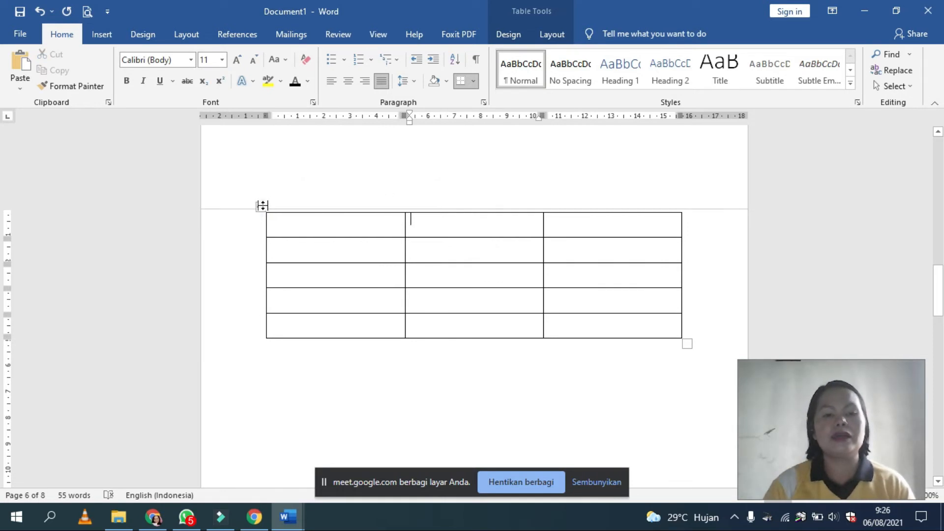
left_click(271, 201)
left_click(271, 220)
left_click(256, 207)
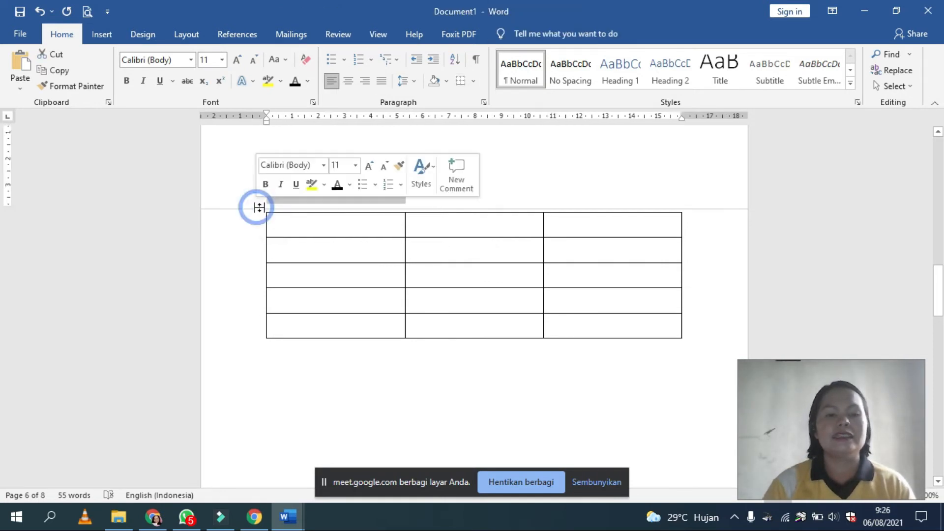
left_click(294, 243)
left_click(263, 206)
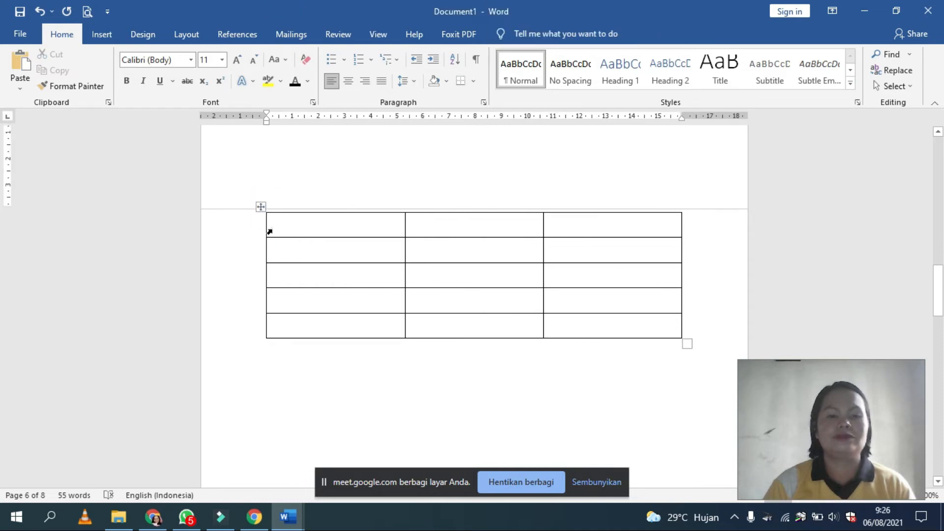
Step: Apply the yellow Grid Tables style with a solid header row and solid first column to the table
left_click(269, 229)
left_click(268, 216)
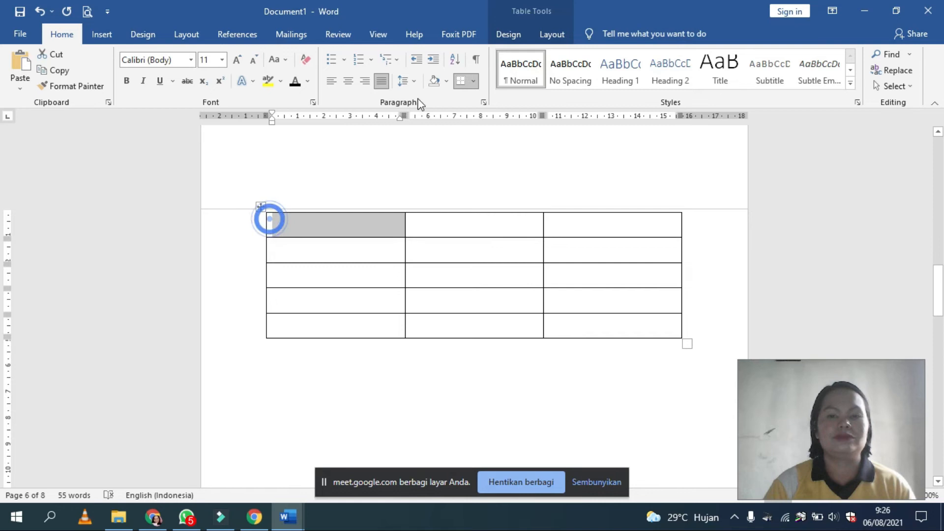
left_click(553, 35)
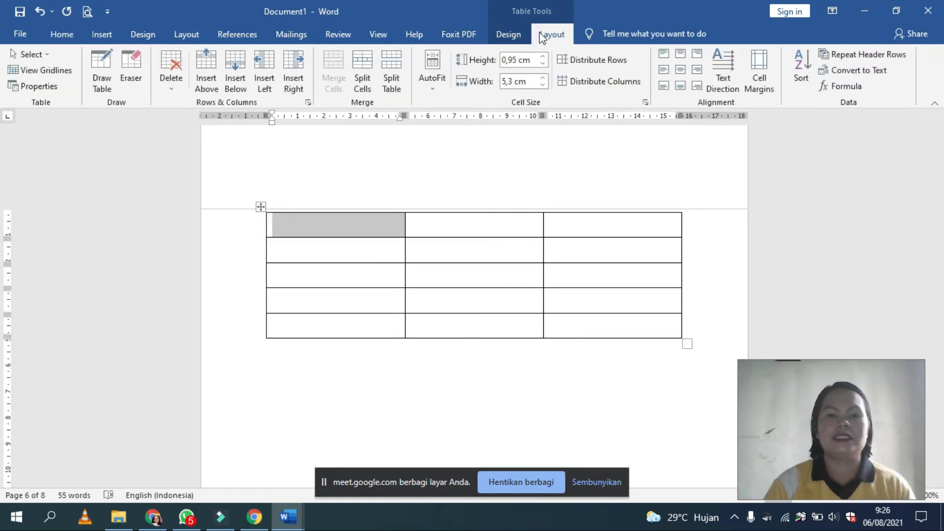
left_click(523, 34)
left_click(523, 83)
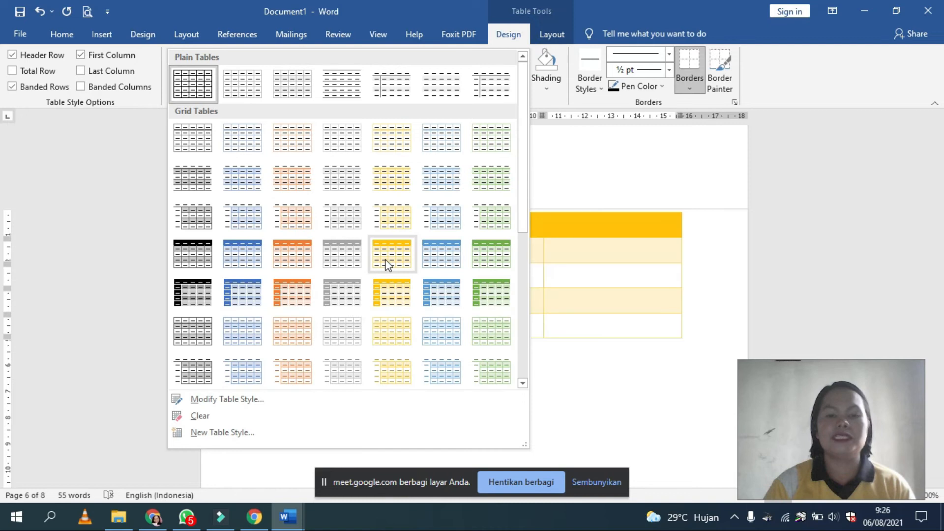
left_click(390, 299)
left_click(336, 304)
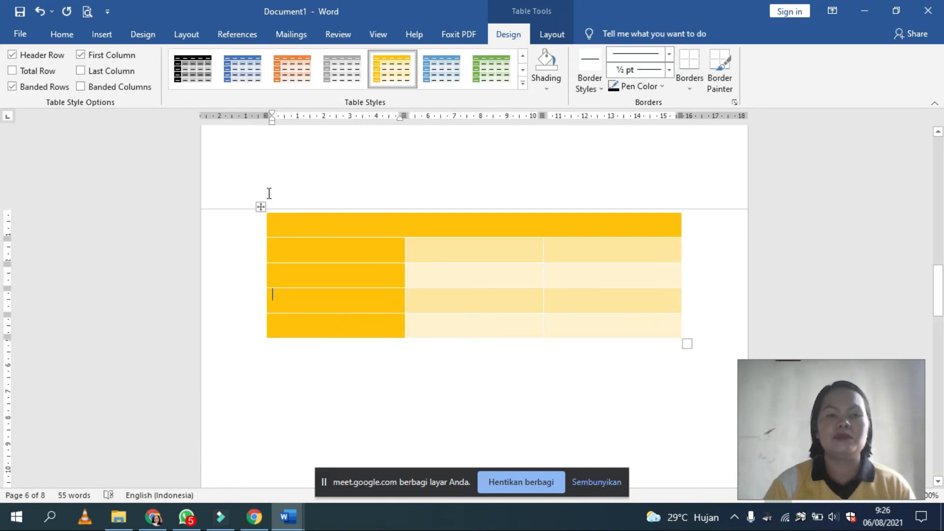
Step: Delete the entire table, and undo the deletion
left_click(551, 34)
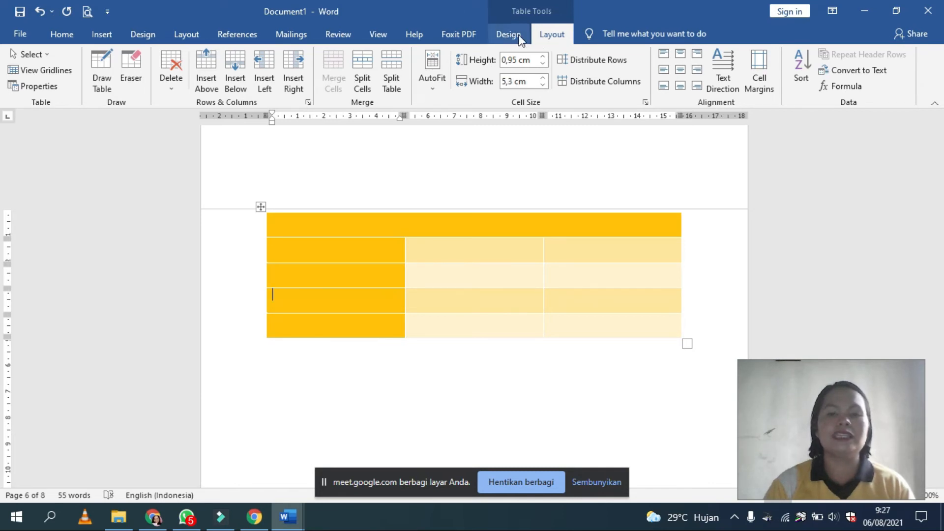
left_click(172, 71)
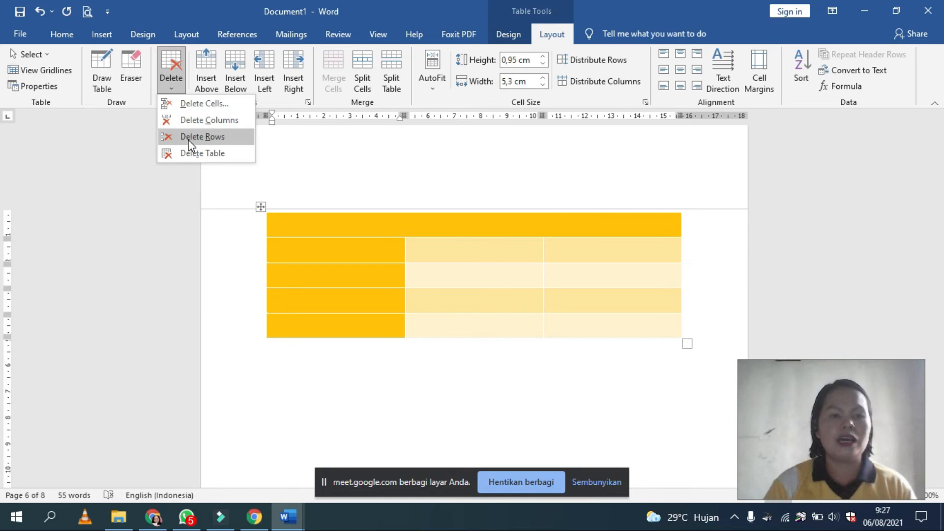
left_click(196, 156)
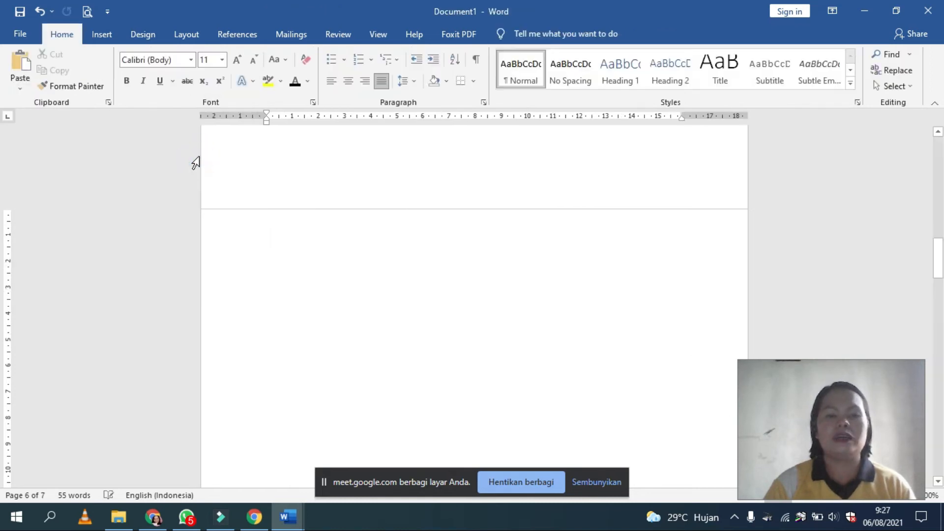
key("ctrl+z")
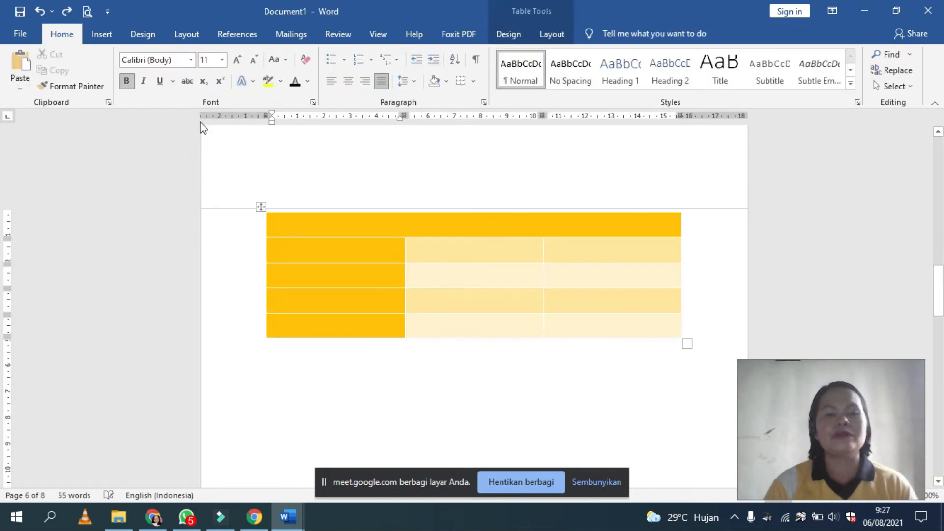
Step: Insert a row above and a row below the header row, plus three columns on its left and three on its right
left_click(545, 35)
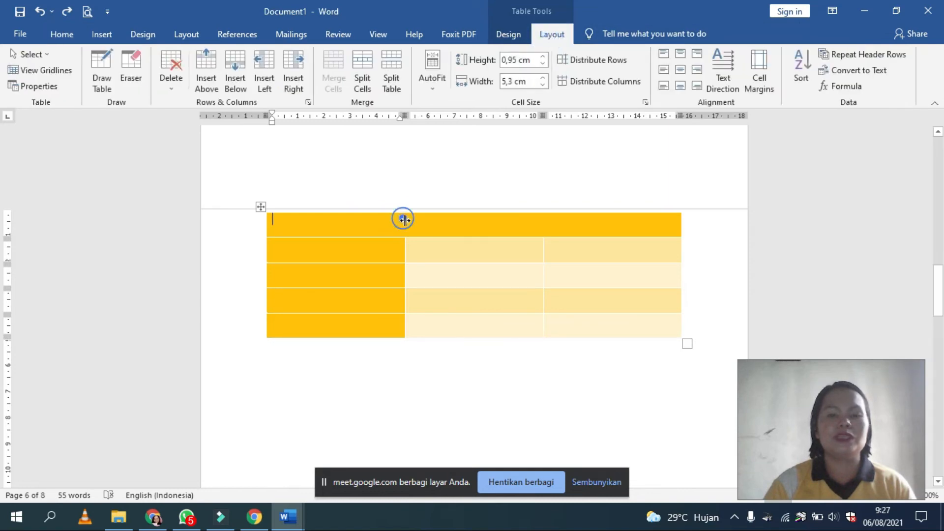
left_click(505, 227)
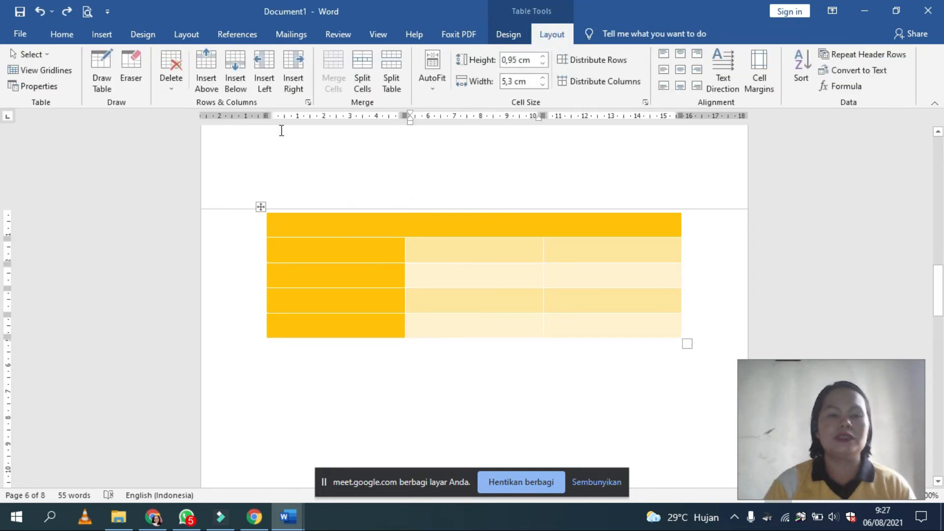
left_click(205, 67)
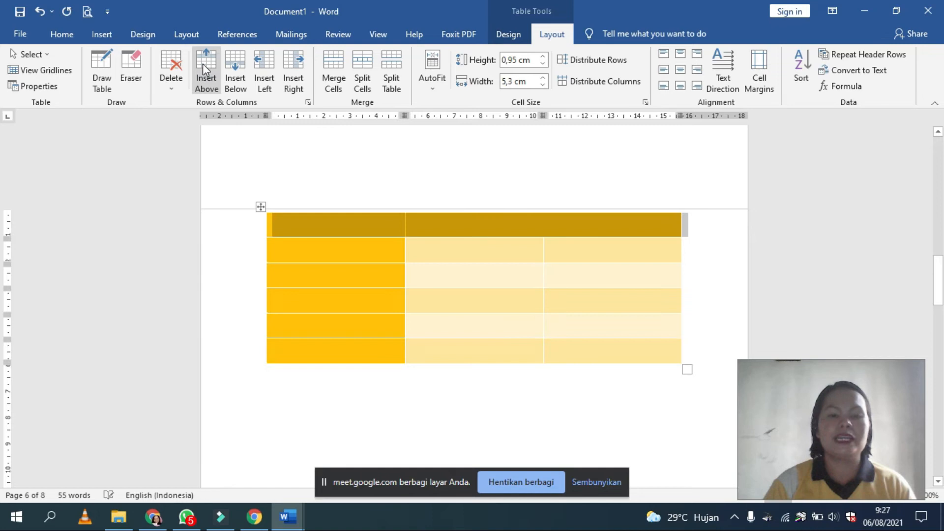
left_click(237, 87)
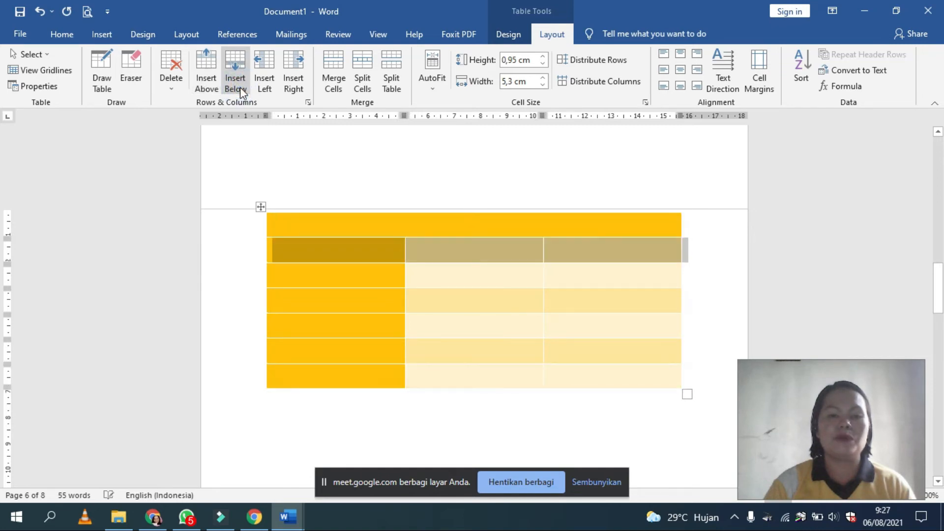
left_click(264, 79)
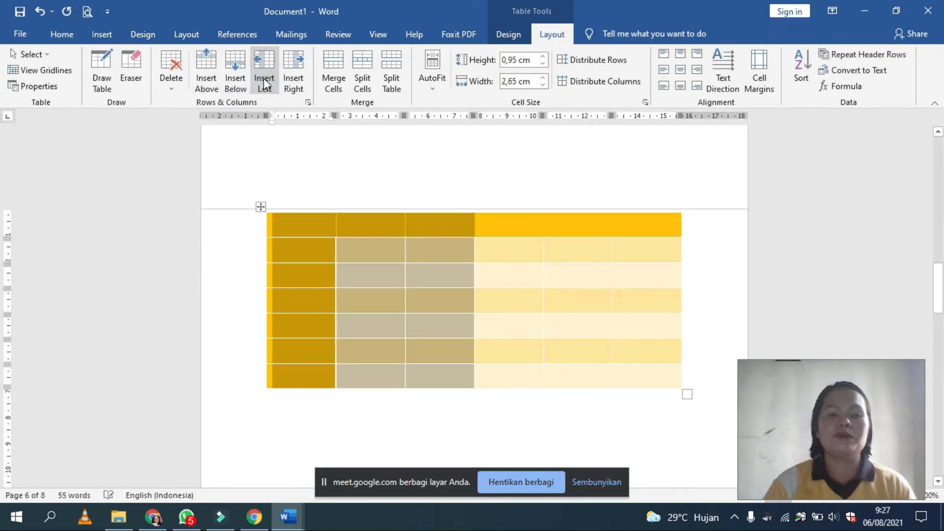
left_click(293, 85)
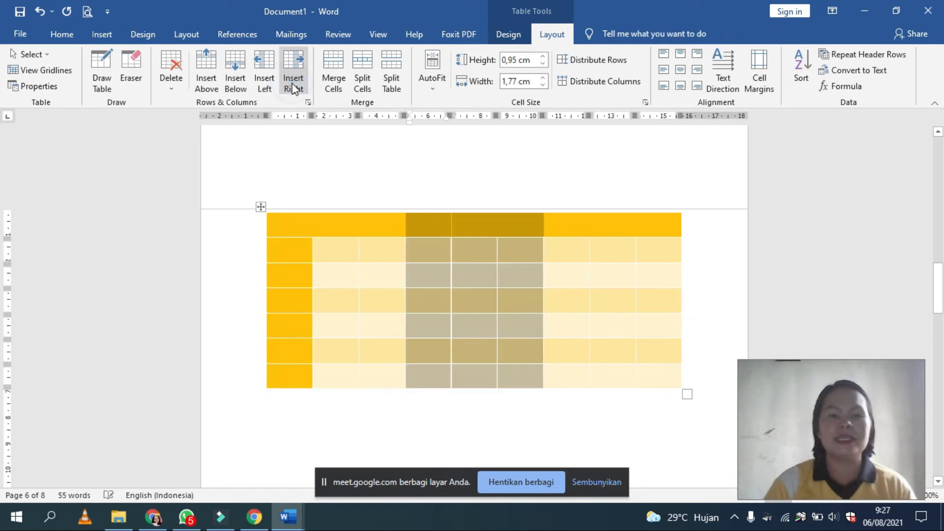
left_click(512, 356)
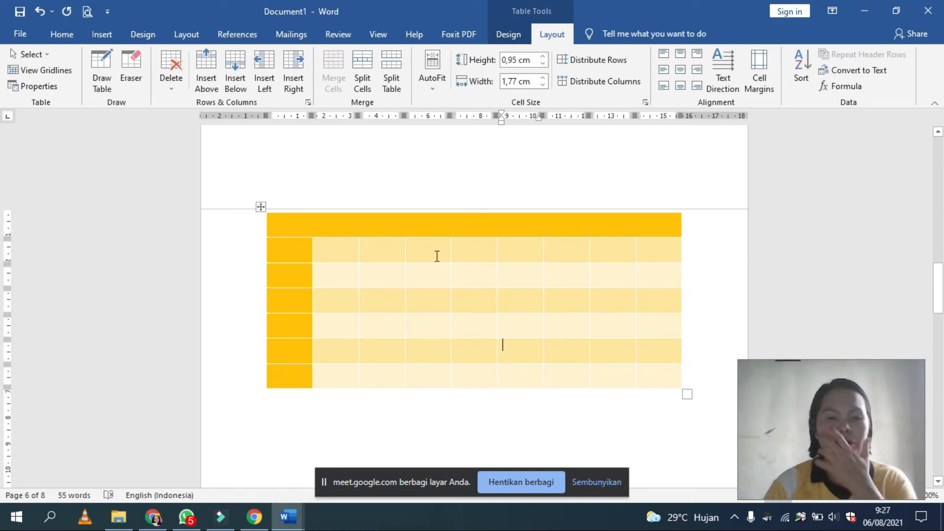
Step: Merge the first two cells of the row below the table header
left_click(322, 249)
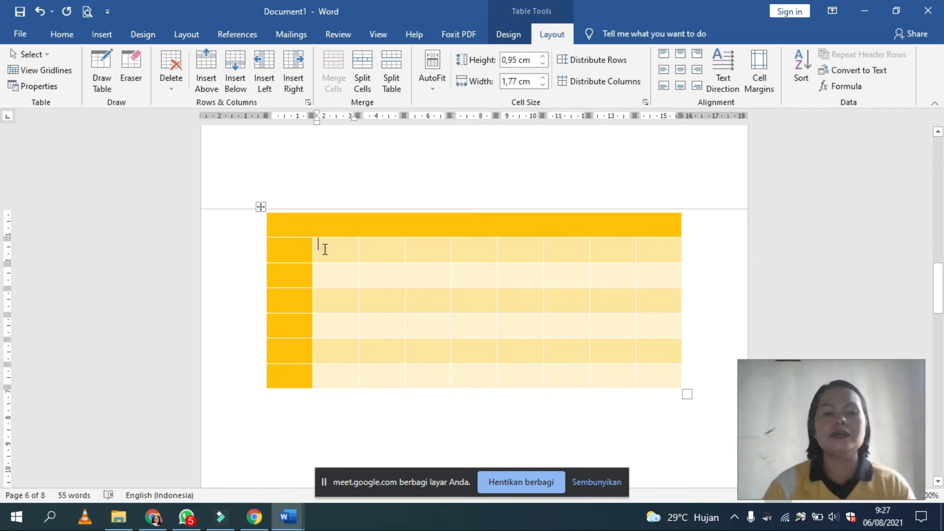
left_click_drag(295, 253, 325, 255)
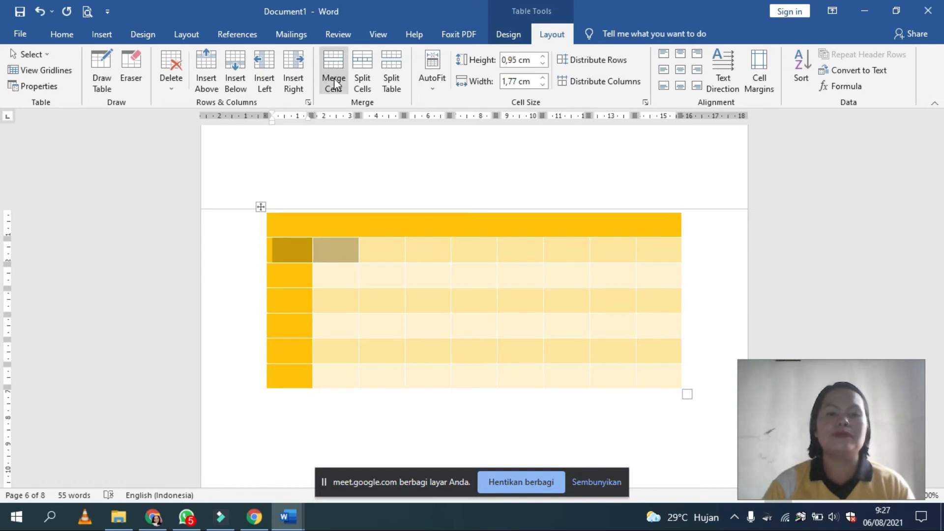
left_click(332, 81)
Step: Enter KATA KATA in the merged cell, and SUSAH and SENANG in the two cells beneath it
left_click(320, 250)
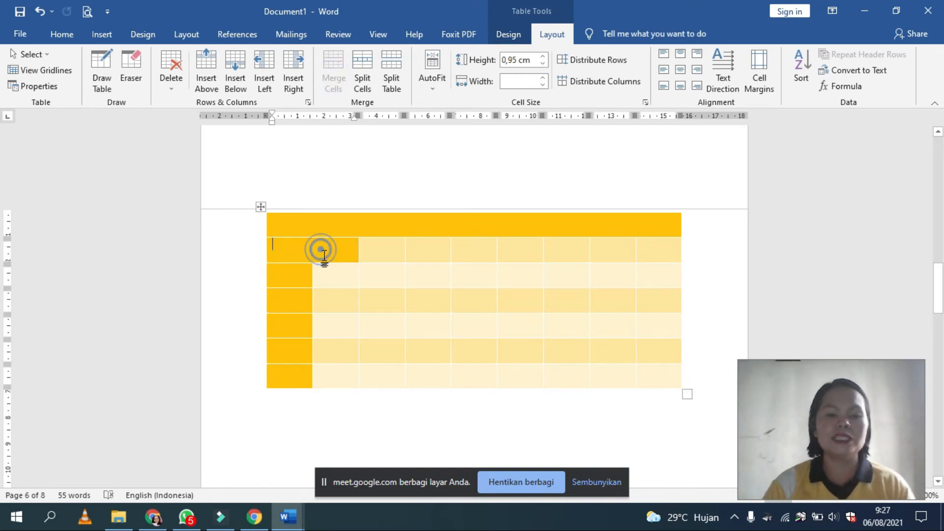
type("K")
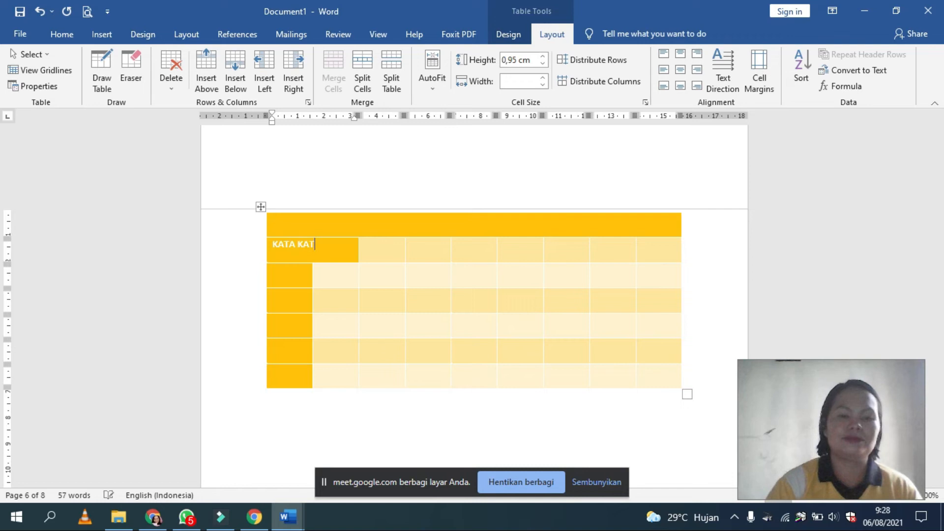
type("ATA KATA")
left_click(306, 279)
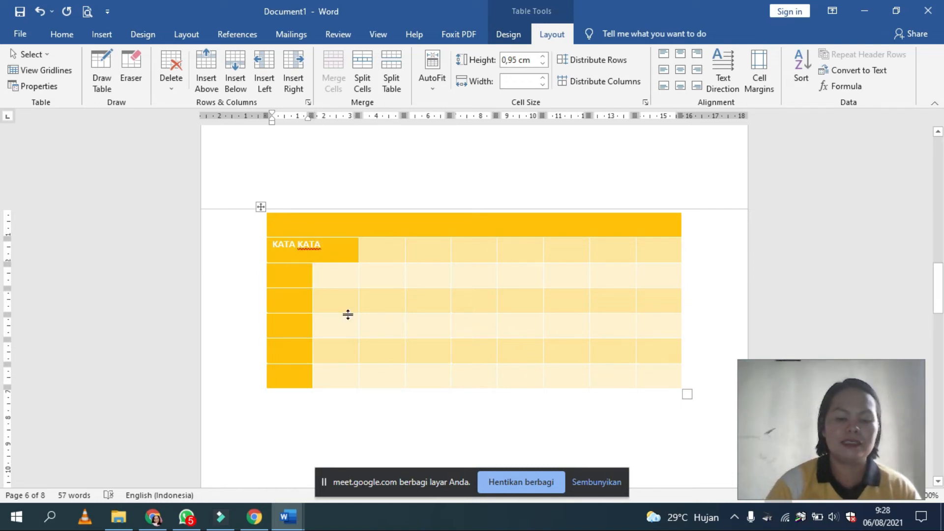
type("SUSAH")
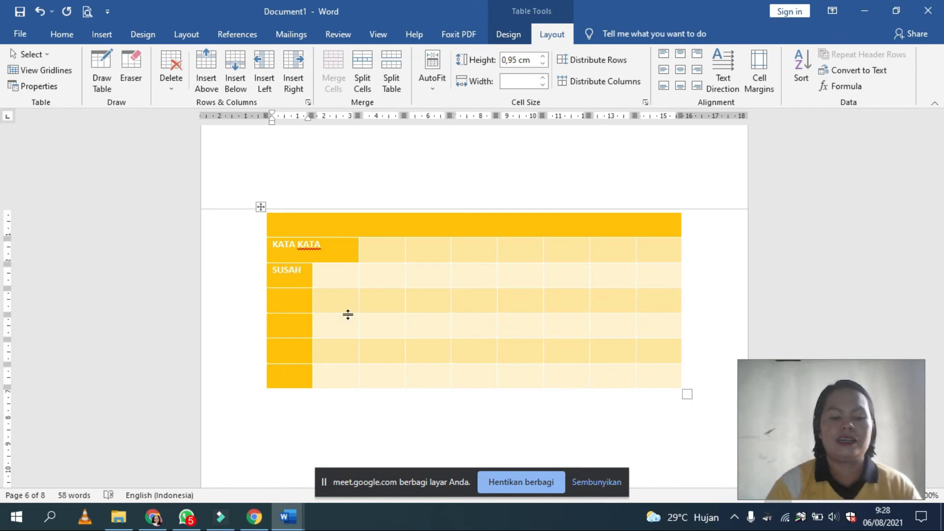
key("Tab")
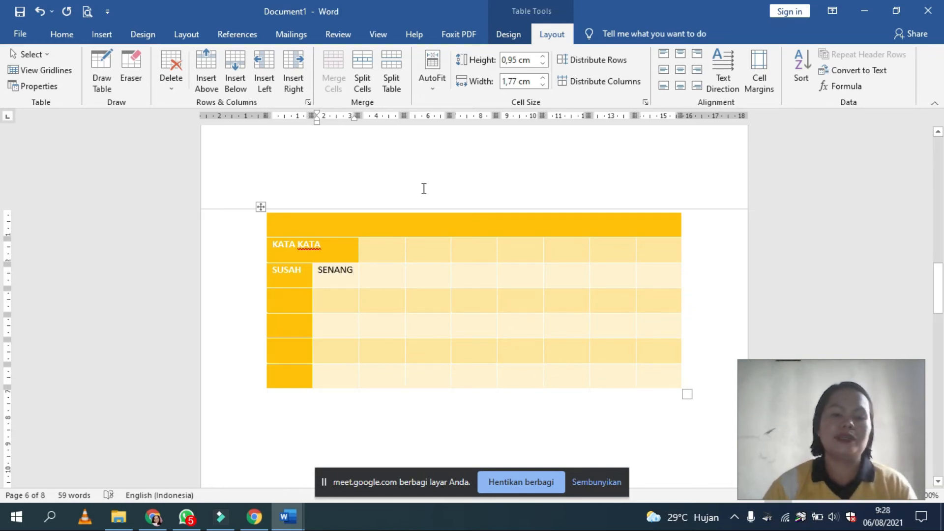
left_click(202, 467)
left_click(284, 276)
left_click(322, 270)
left_click_drag(296, 242, 379, 251)
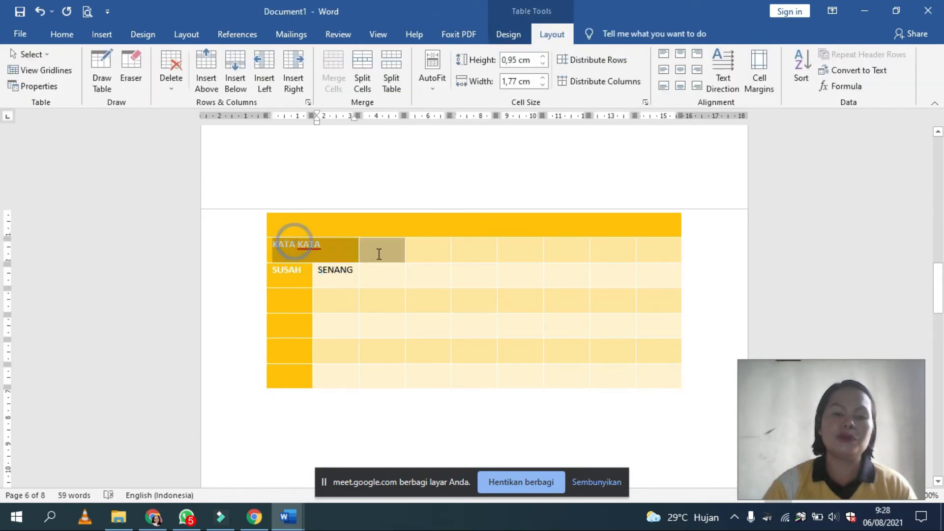
left_click(320, 270)
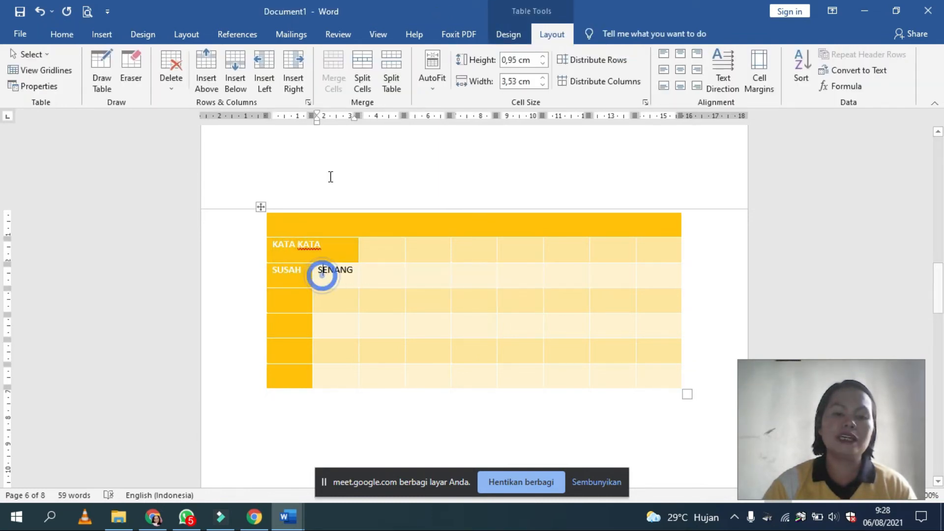
Step: Try several cell alignments on the KATA KATA cell and settle on centering its text horizontally and vertically
left_click(272, 245)
left_click(681, 70)
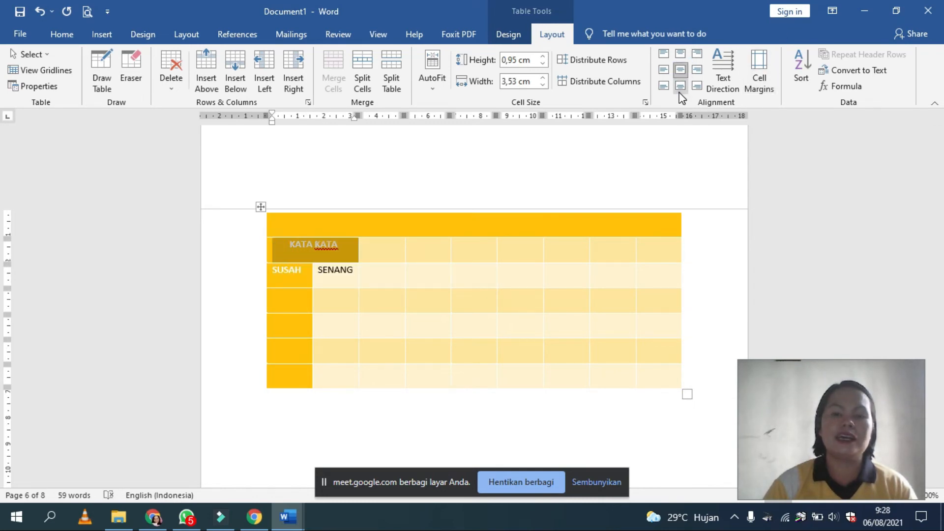
left_click(681, 55)
left_click(663, 70)
left_click(697, 70)
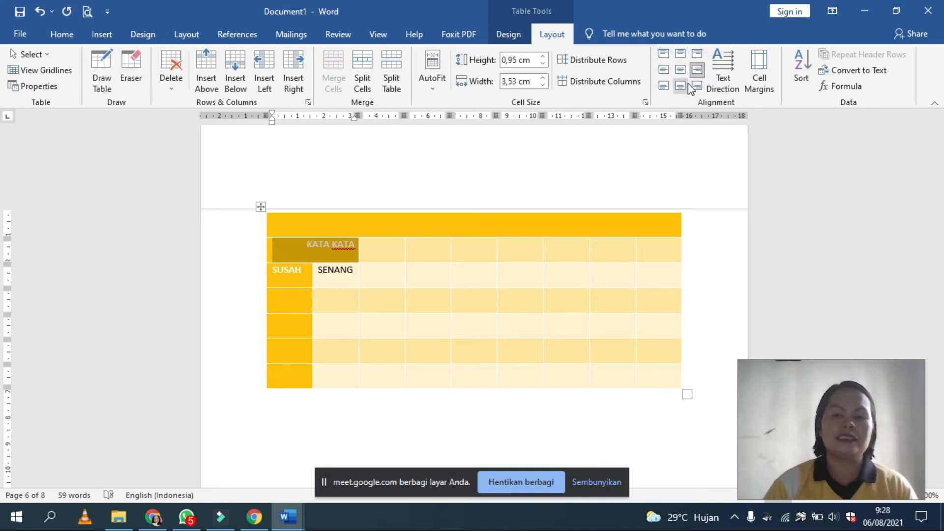
left_click(681, 70)
left_click(335, 269)
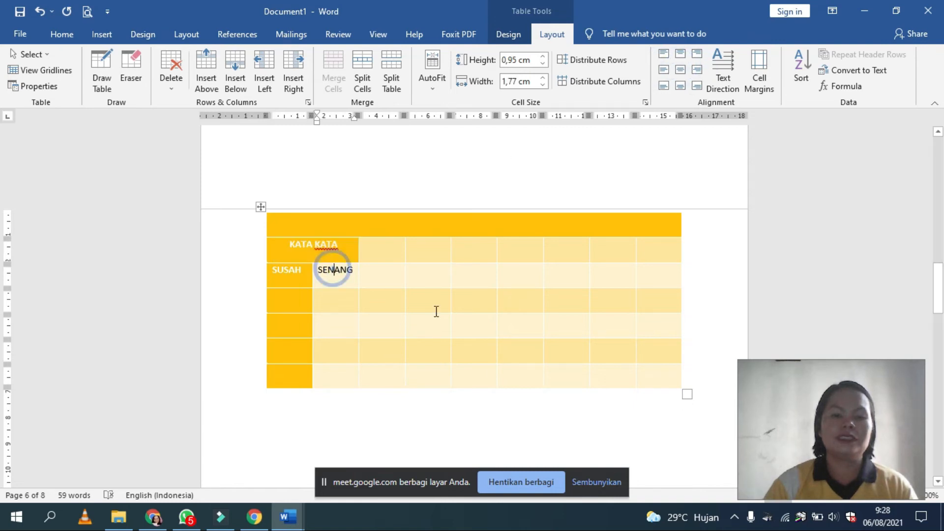
Step: Rotate the text direction of the KATA KATA cell through its vertical orientations and back to horizontal
left_click_drag(276, 244, 341, 252)
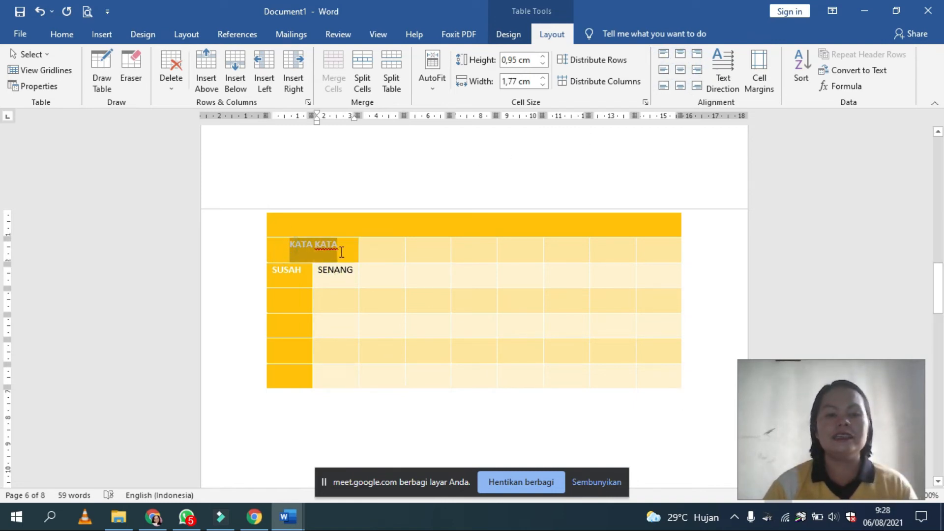
left_click(737, 82)
left_click(737, 83)
left_click(737, 84)
left_click(737, 84)
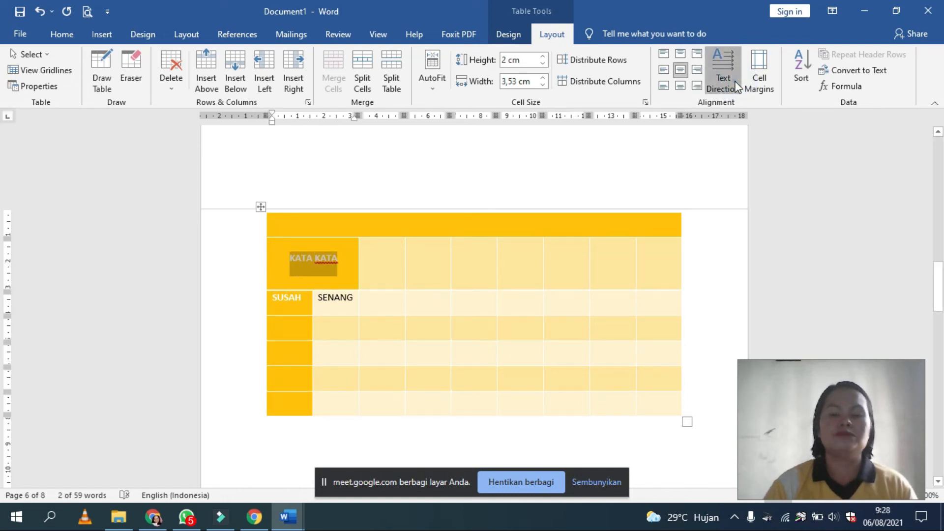
left_click(737, 84)
left_click(737, 84)
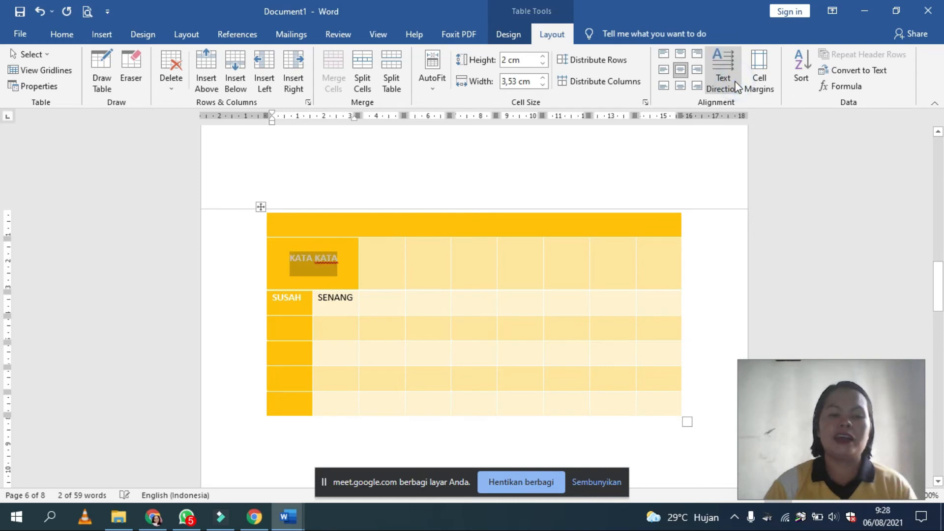
left_click(737, 85)
left_click(737, 85)
left_click(737, 85)
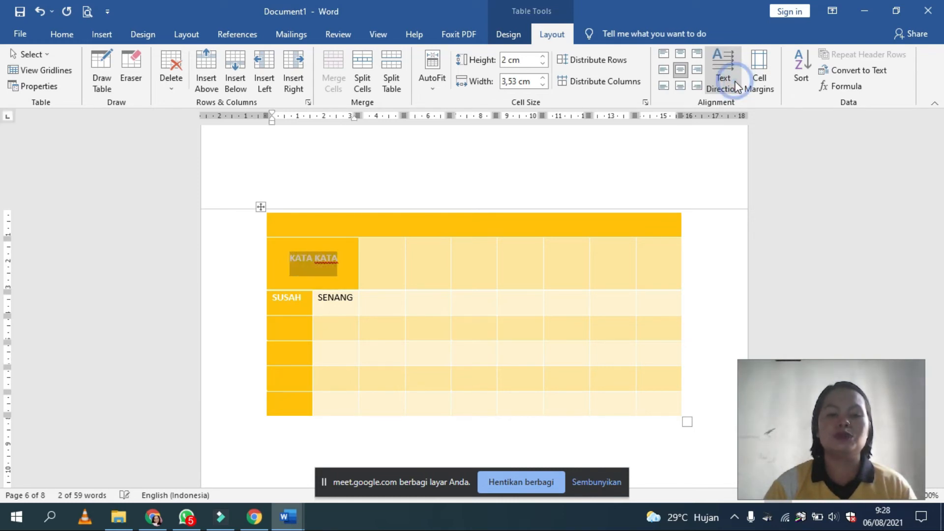
Step: Rotate the text direction of the SUSAH cell through both vertical orientations and back to horizontal
double_click(280, 300)
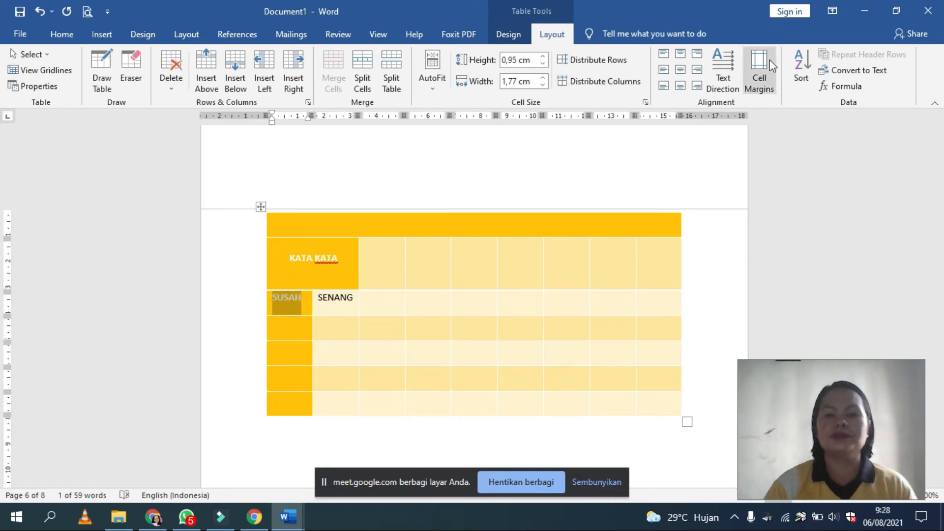
left_click(724, 61)
left_click(724, 61)
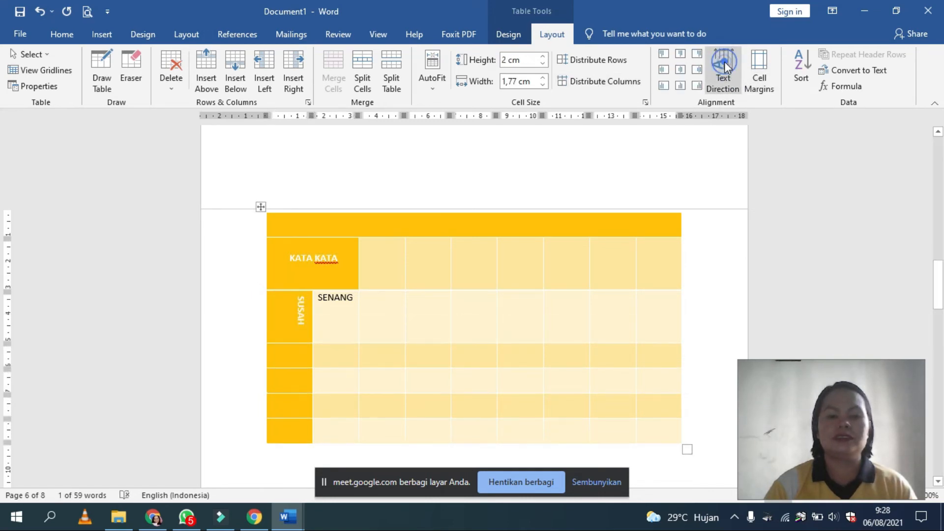
left_click(724, 61)
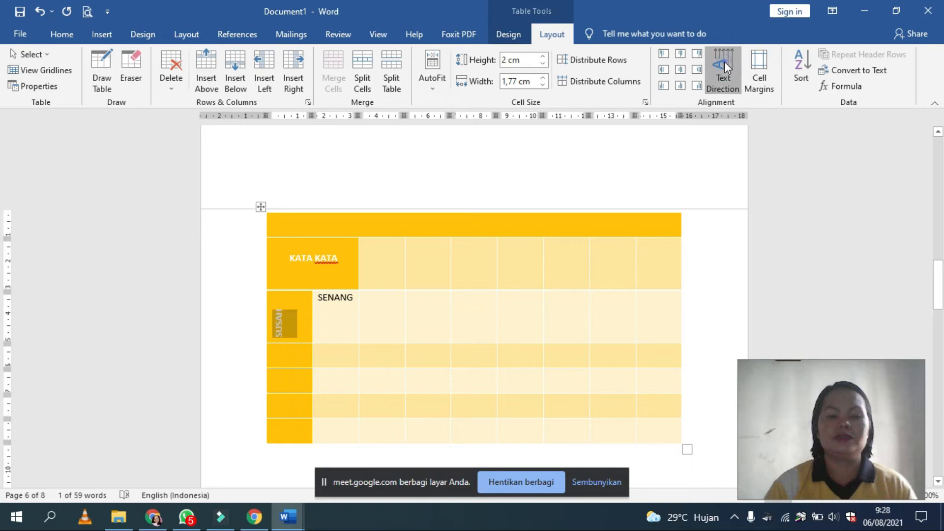
left_click(375, 321)
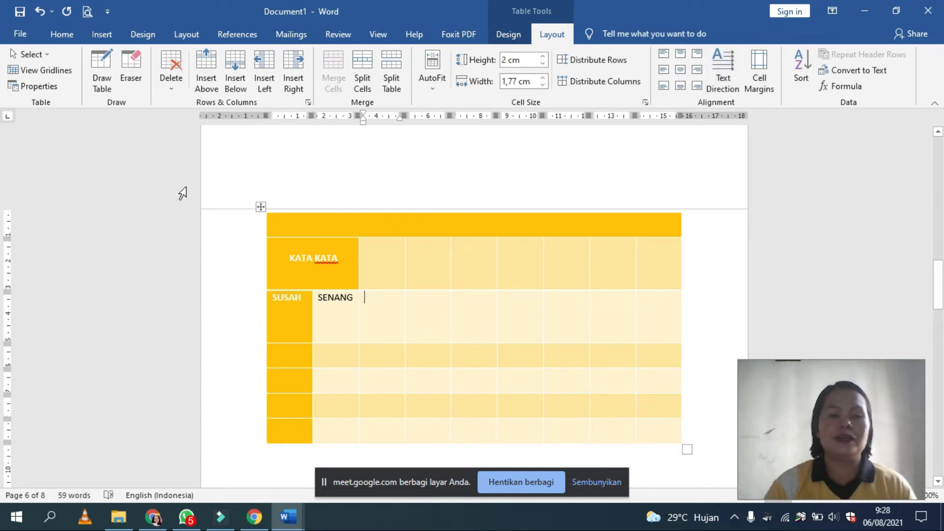
left_click(322, 197)
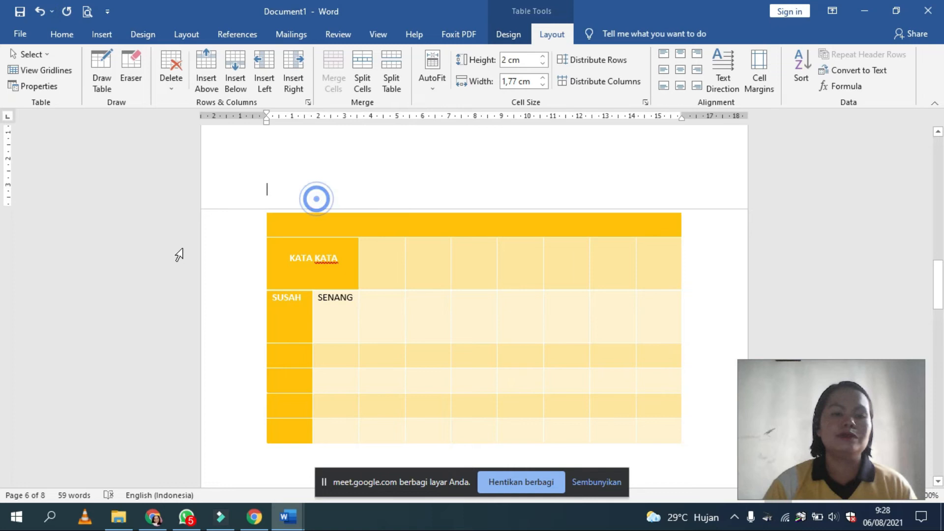
left_click(102, 34)
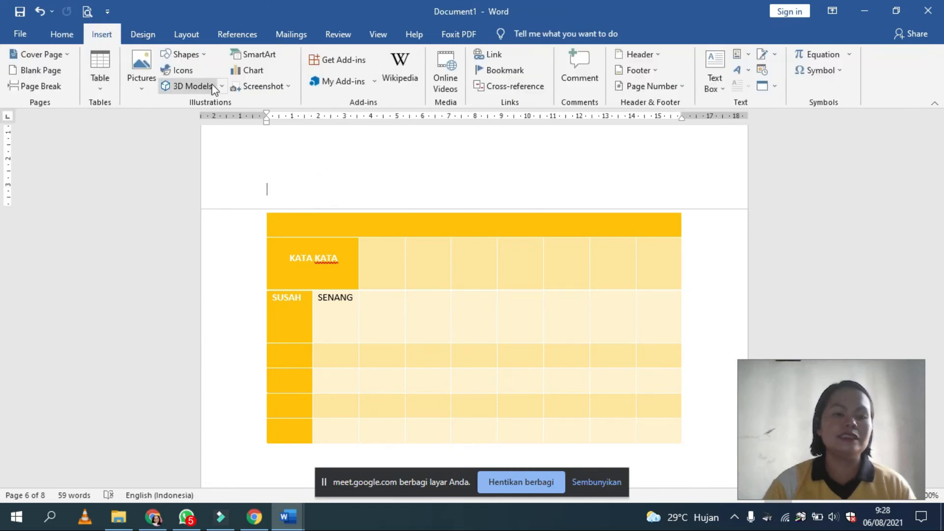
left_click(384, 169)
scroll(407, 190, "up", 3)
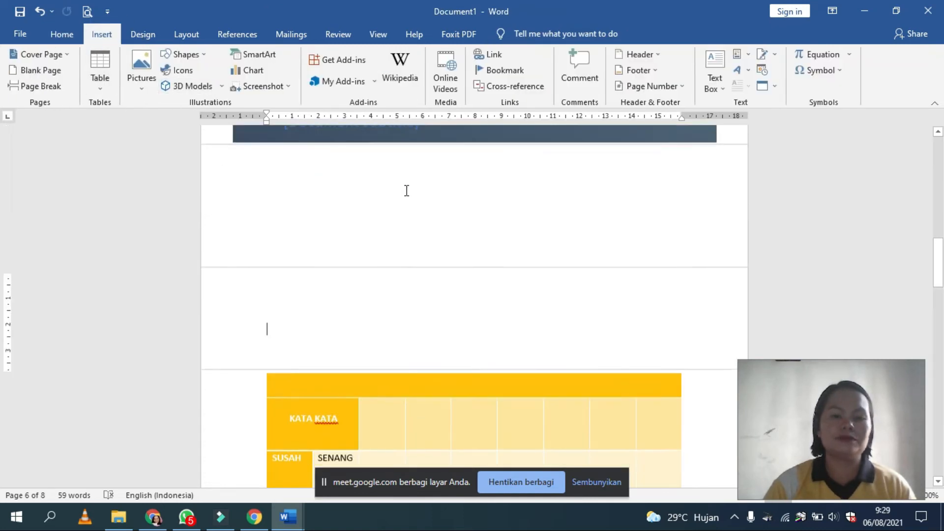
scroll(293, 219, "down", 2)
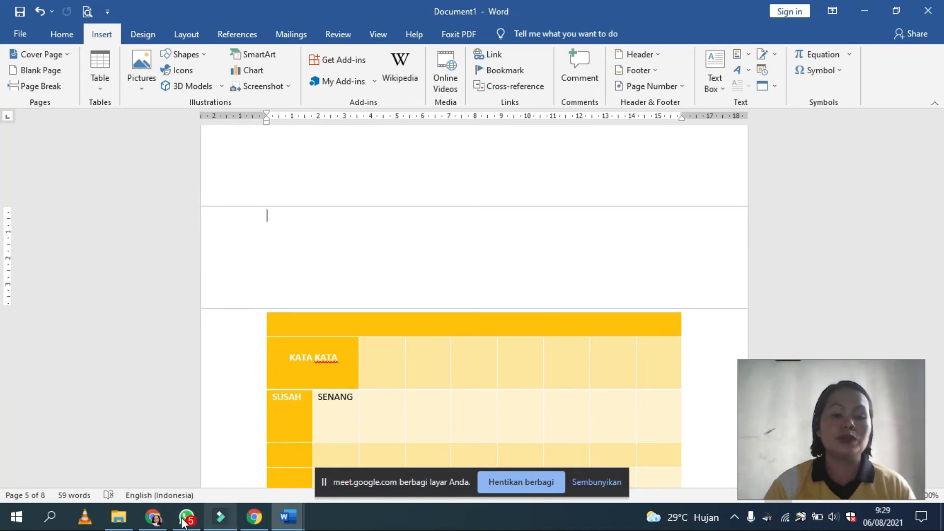
Step: Switch to the Google Meet call, admit the waiting participant, and return to Document1 in Word
left_click(162, 521)
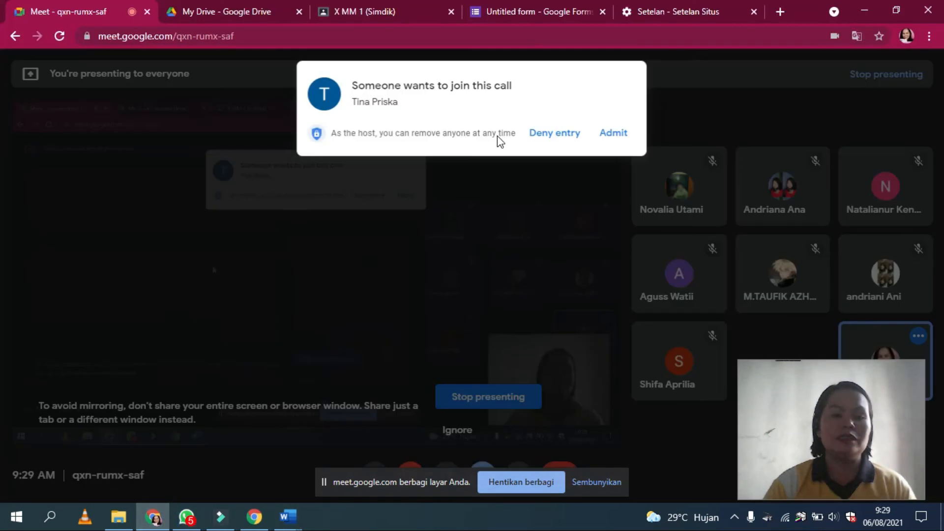
left_click(609, 132)
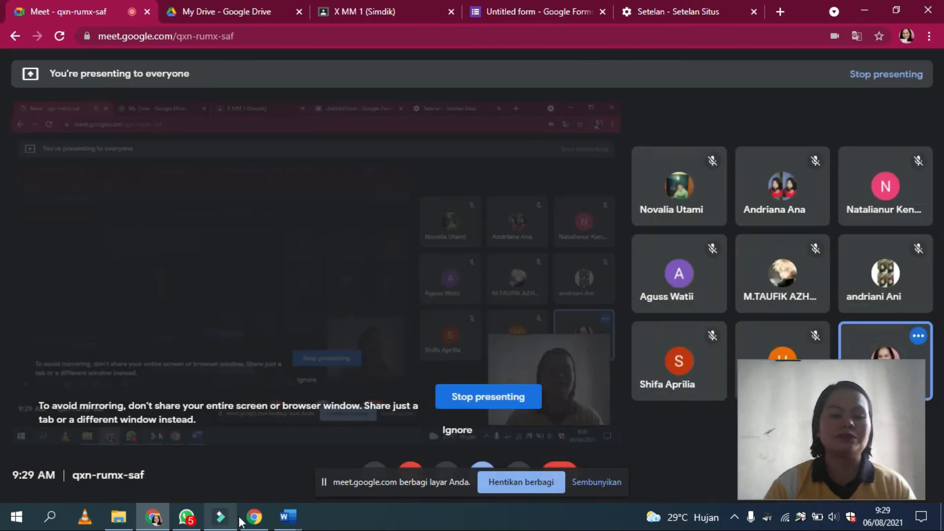
mouse_move(294, 523)
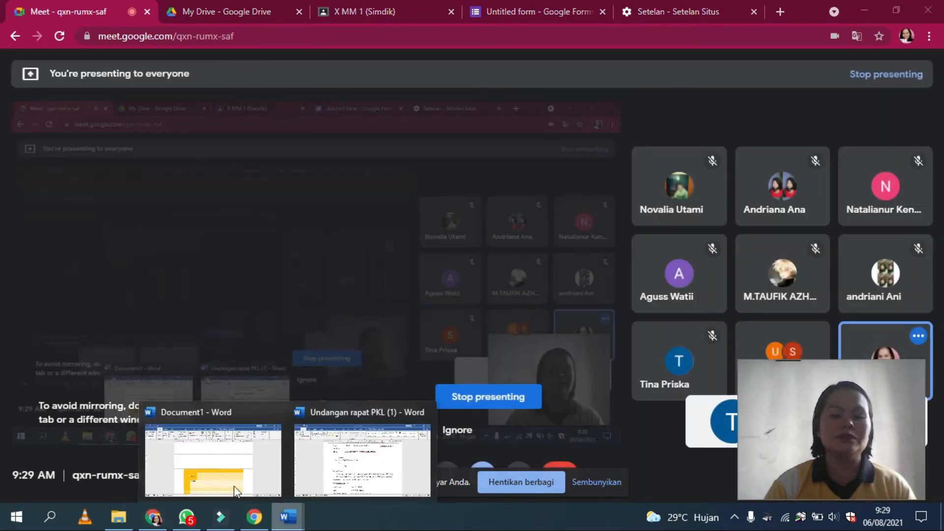
left_click(211, 453)
Step: Insert the panasonic-hc-x920 Hdcm picture from the Pictures folder on the blank page above the table
left_click(141, 67)
left_click(161, 113)
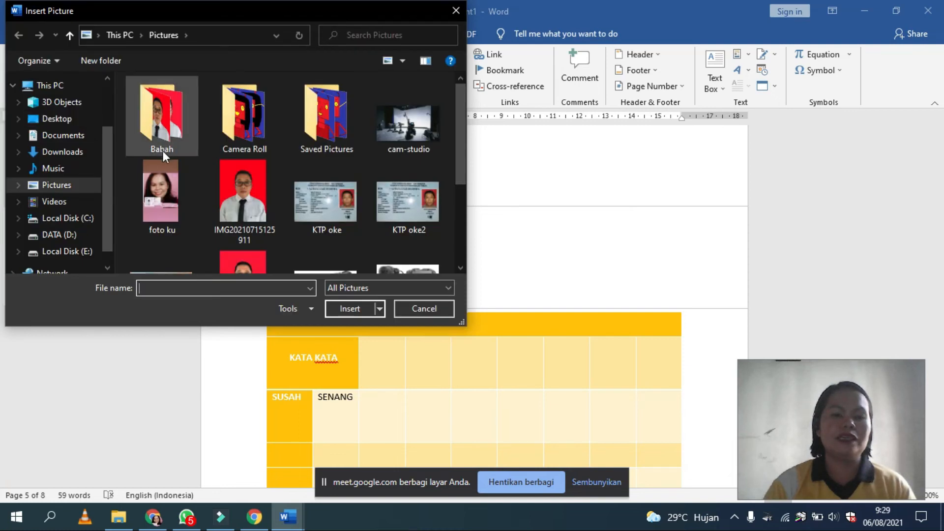
scroll(163, 151, "down", 5)
left_click(303, 147)
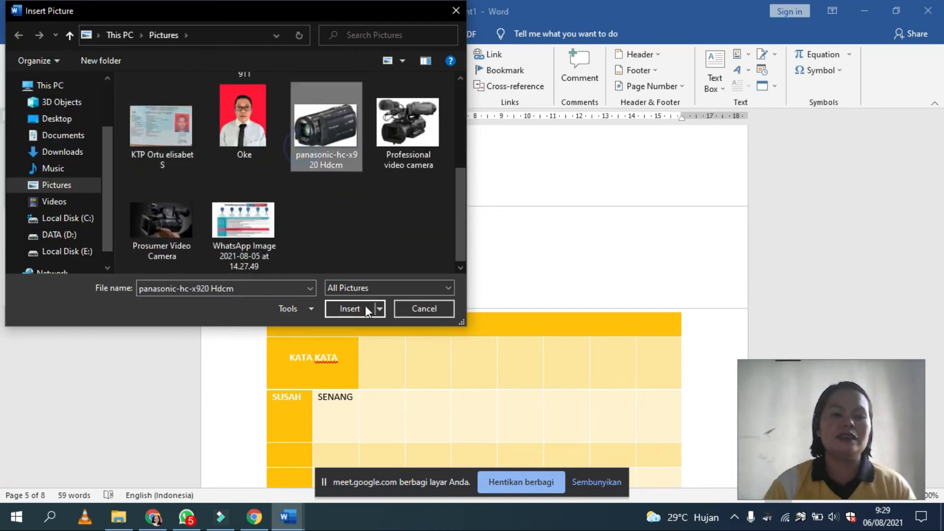
left_click(345, 312)
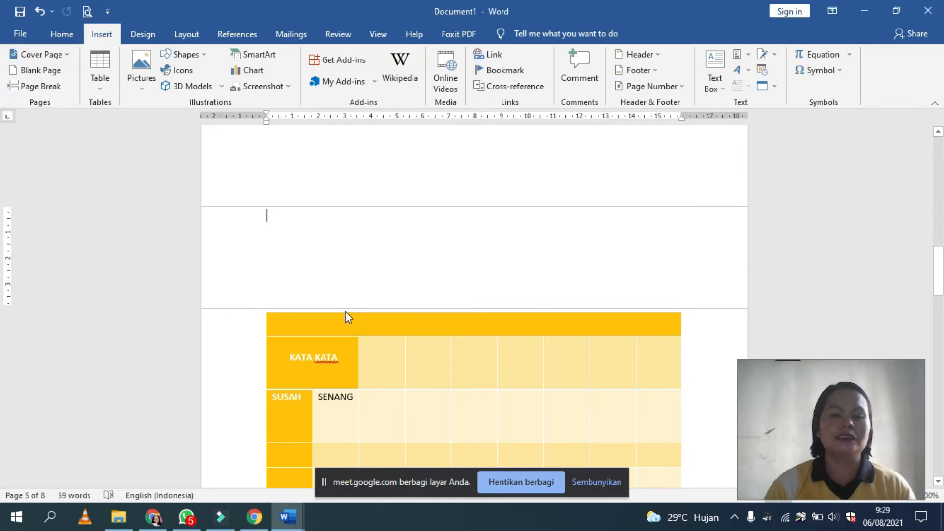
scroll(358, 253, "down", 2)
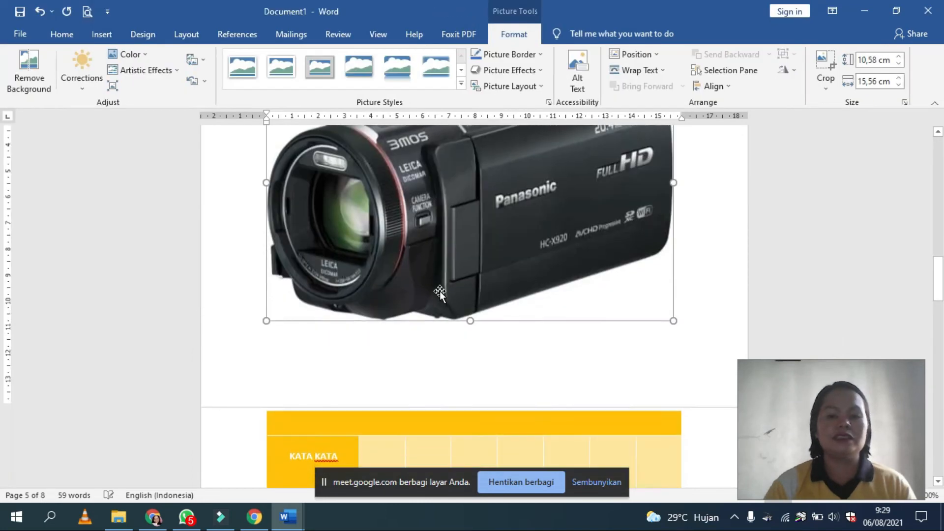
scroll(435, 282, "up", 5)
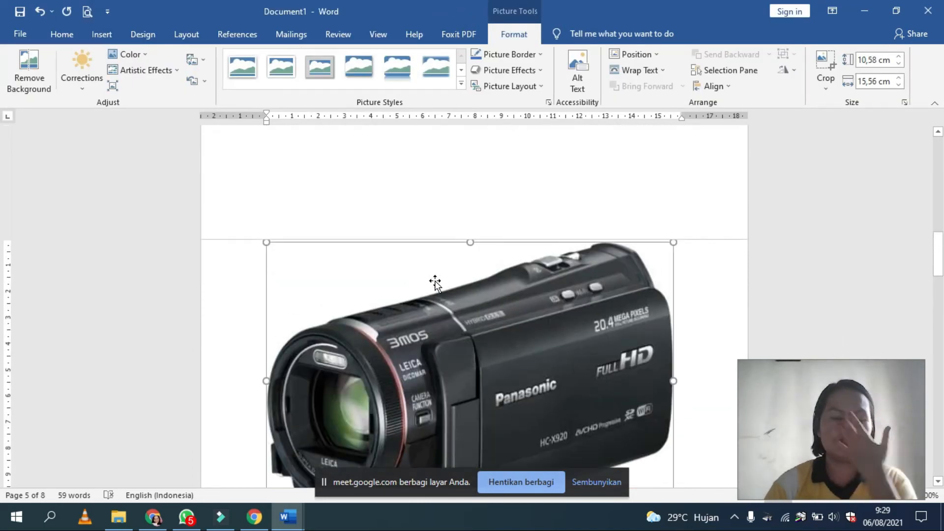
Step: Try a tilted rounded picture style on the camcorder picture and settle on the oval style with a metallic frame
left_click(475, 299)
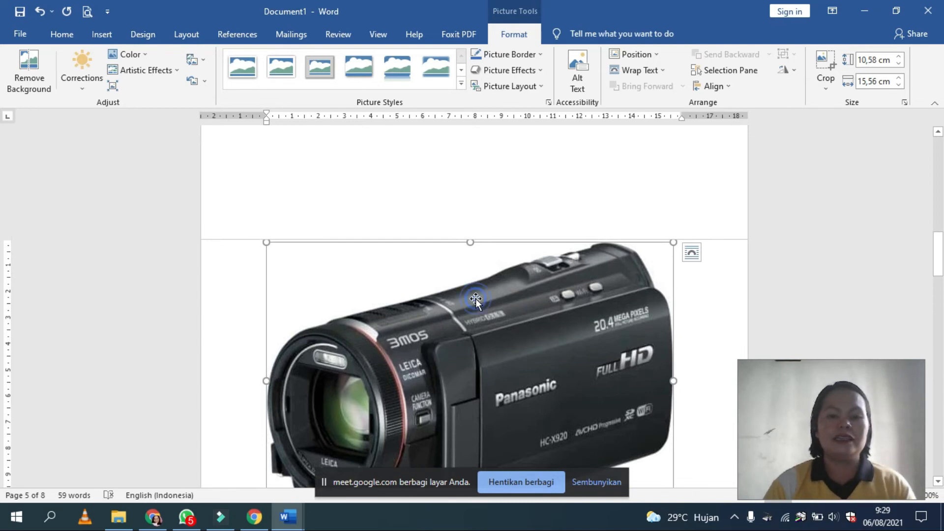
left_click(461, 83)
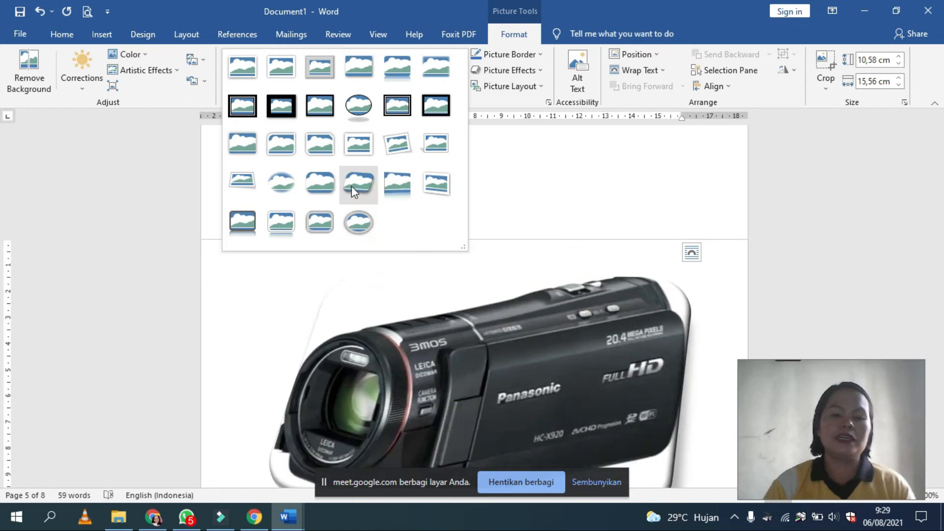
left_click(351, 186)
left_click(461, 83)
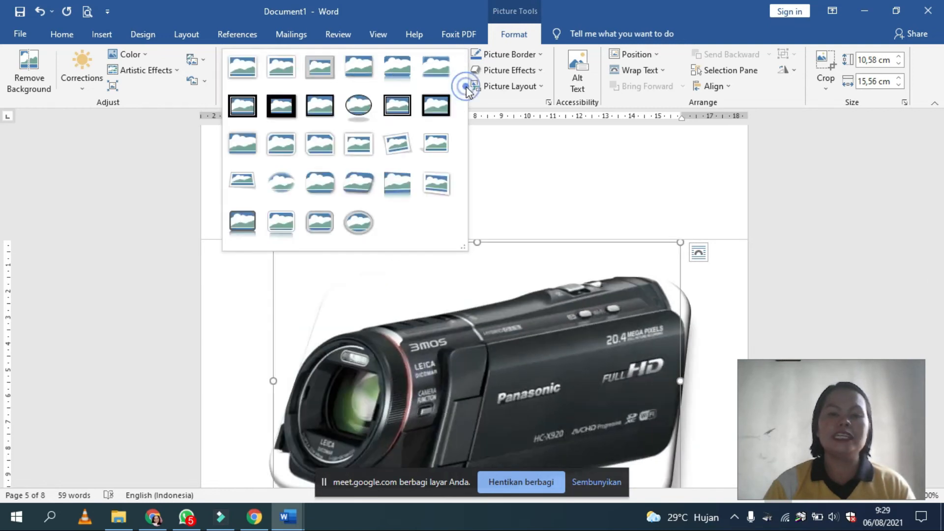
left_click(360, 220)
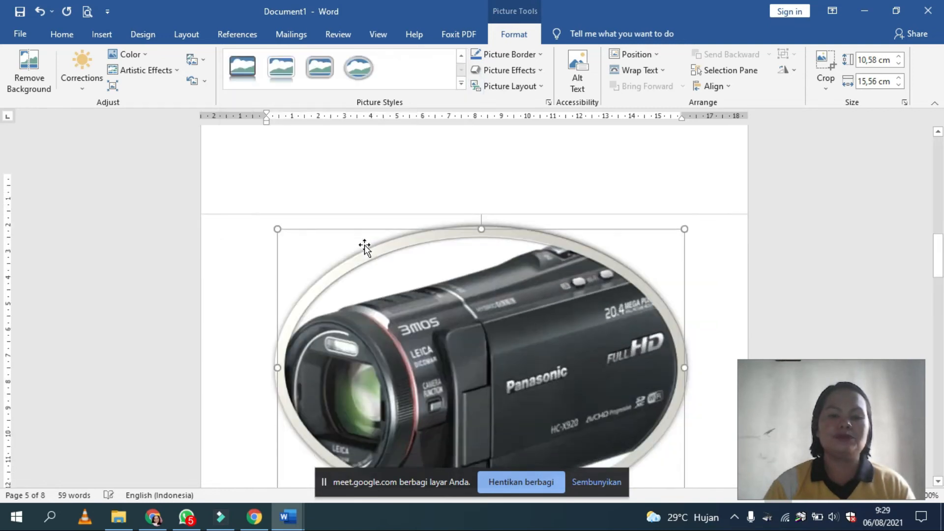
scroll(496, 329, "down", 3)
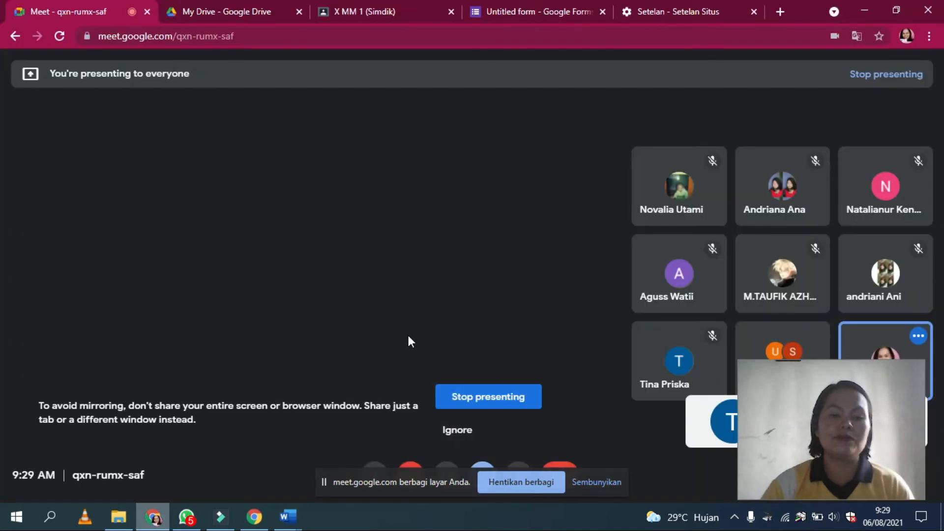
Step: Switch to Google Meet to let another waiting participant into the call, and go back to Document1 in Word
left_click(153, 516)
left_click(610, 133)
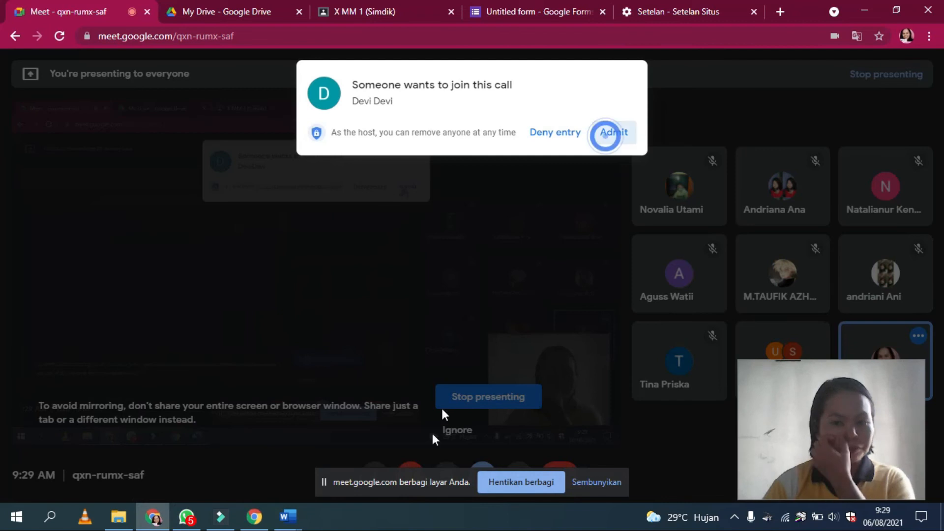
left_click(288, 516)
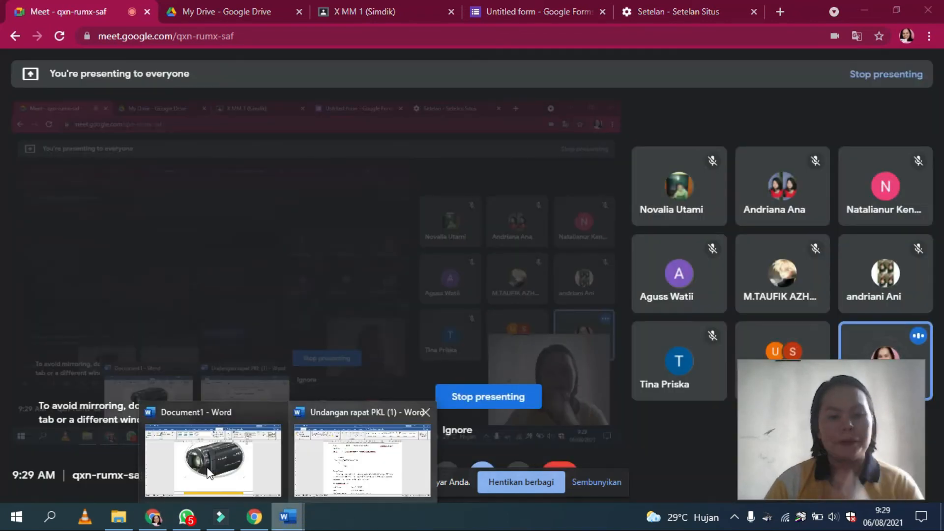
left_click(211, 452)
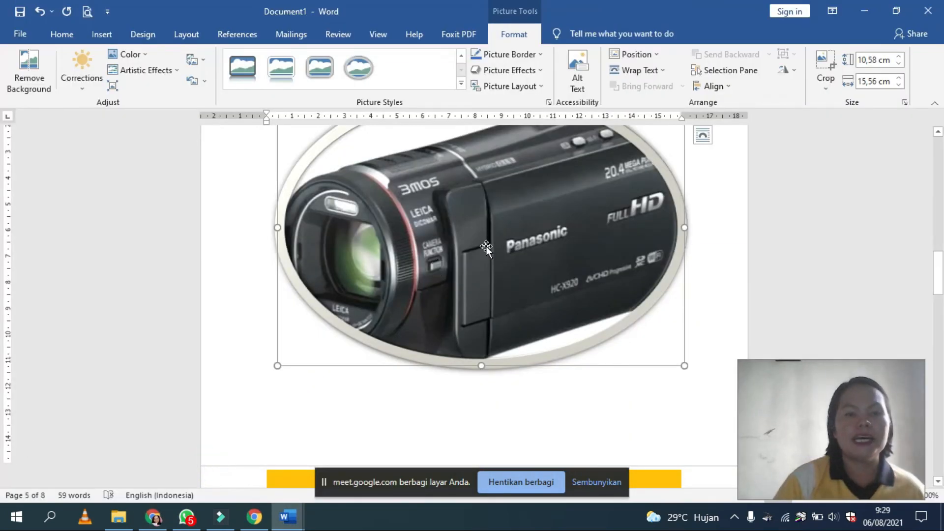
Step: Look through the gallery of insertable shapes and the page layout commands
left_click(101, 38)
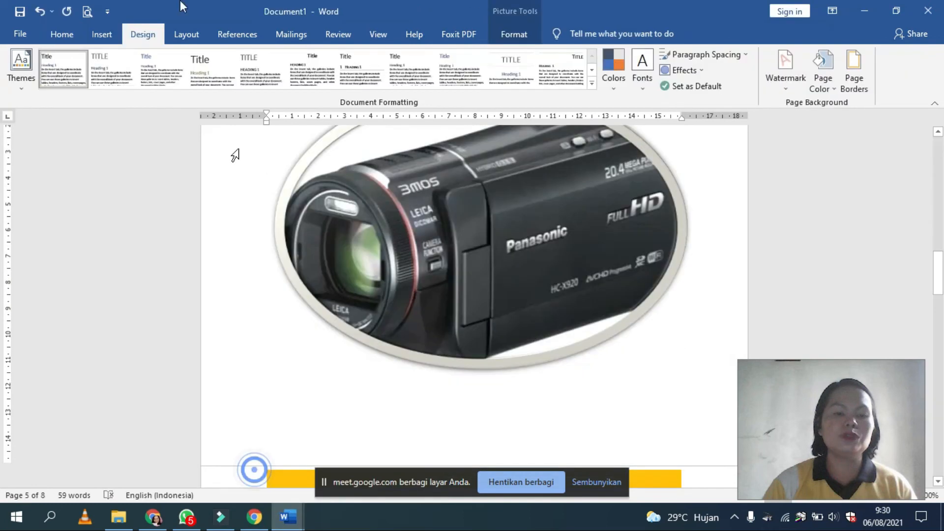
left_click(101, 36)
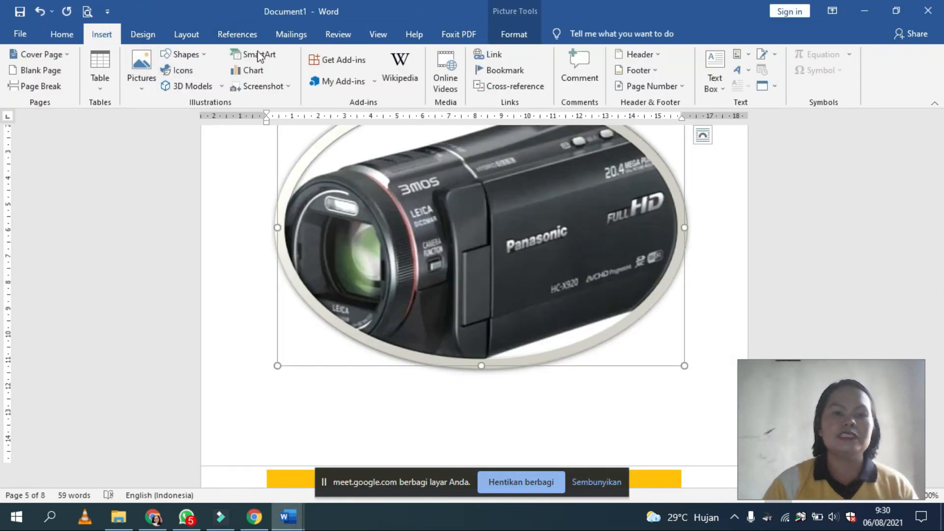
left_click(205, 55)
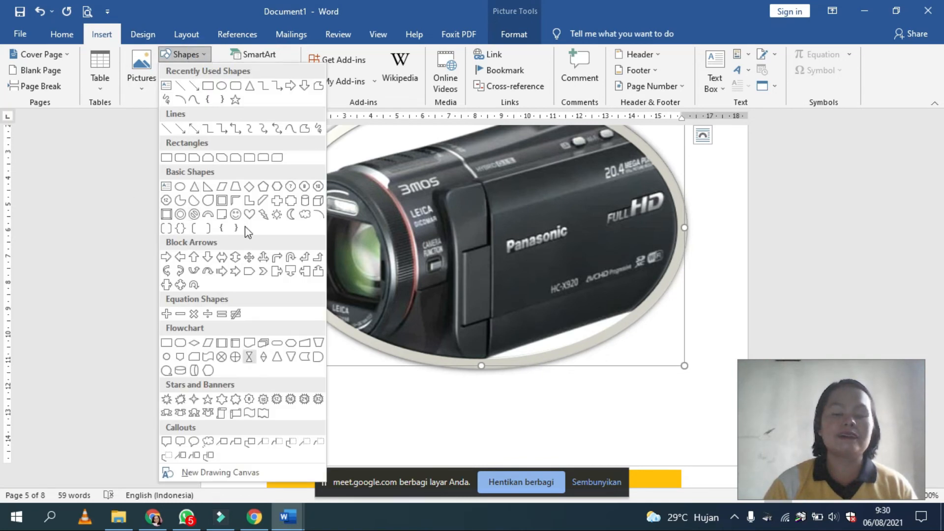
left_click(302, 52)
left_click(185, 36)
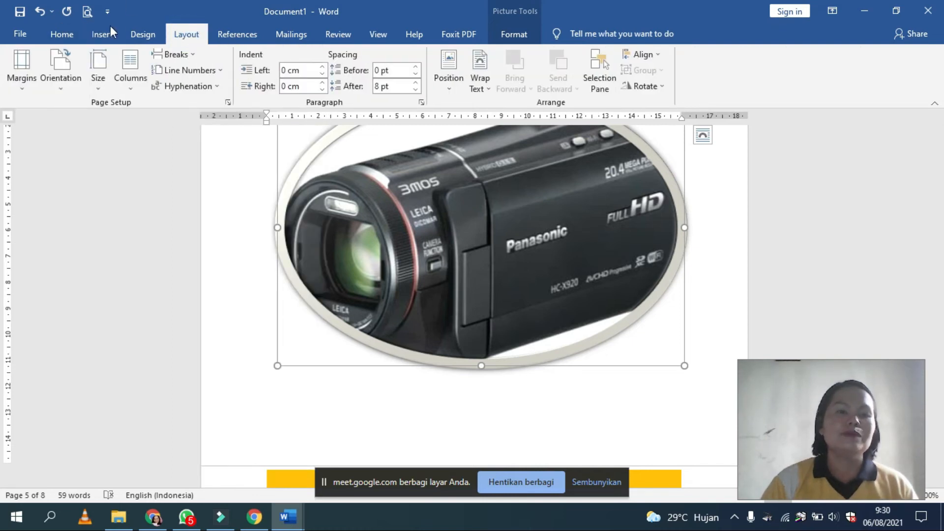
Step: Place the cursor above "Dengan Hormat" on the letter page and apply the DO NOT COPY 1 watermark to the document
left_click(133, 35)
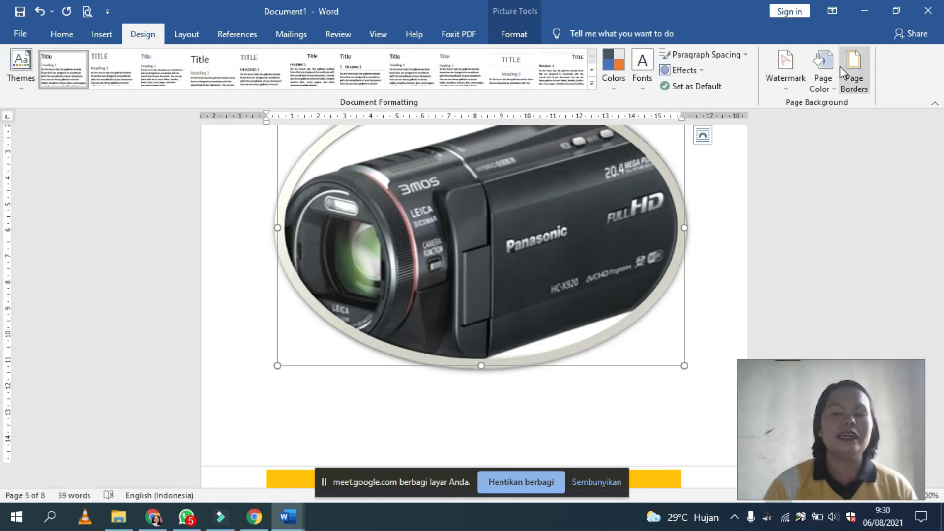
scroll(600, 392, "down", 10)
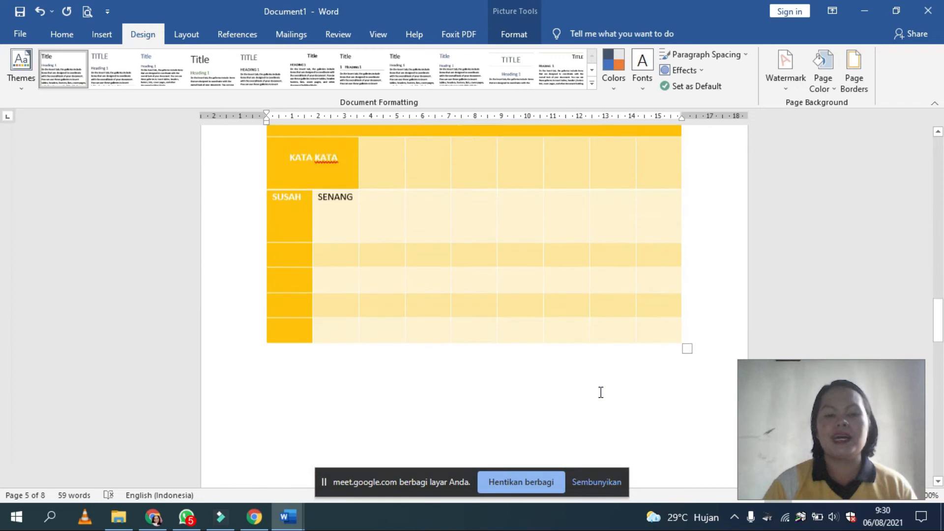
scroll(600, 392, "up", 15)
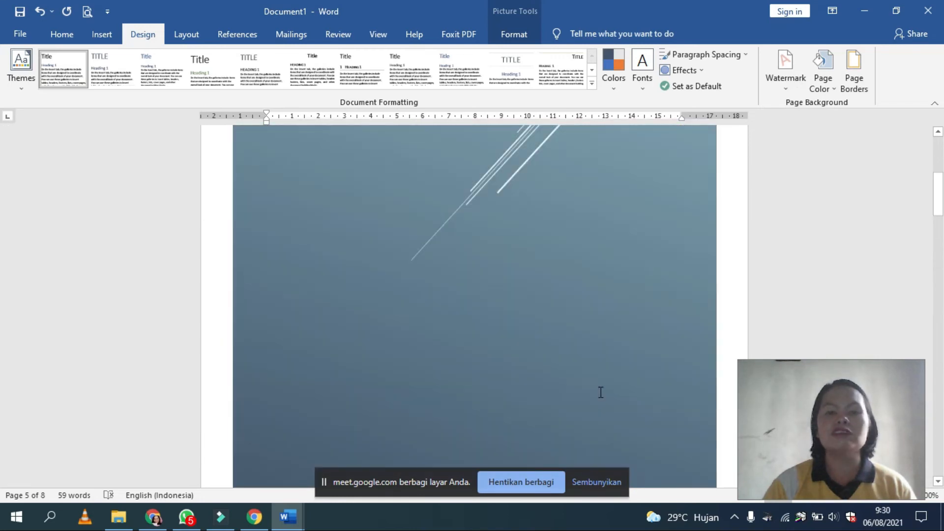
scroll(601, 391, "down", 20)
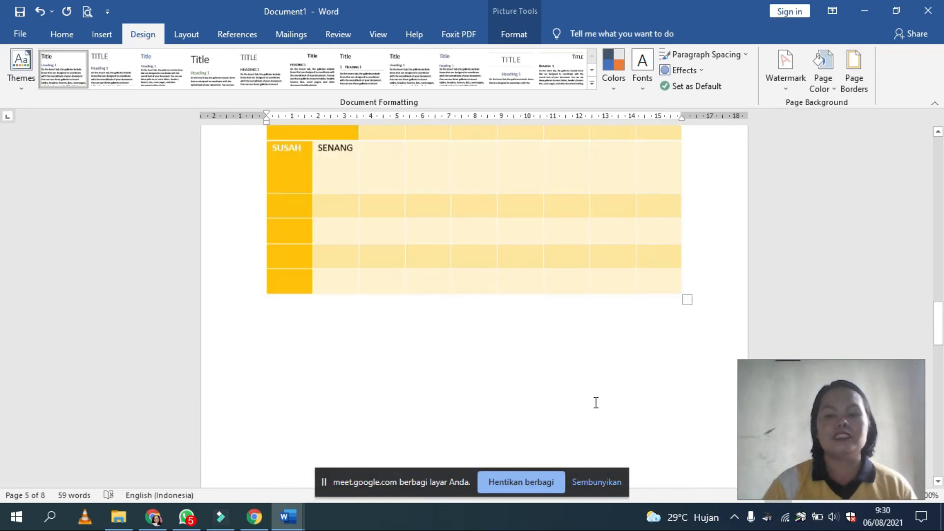
scroll(596, 403, "down", 10)
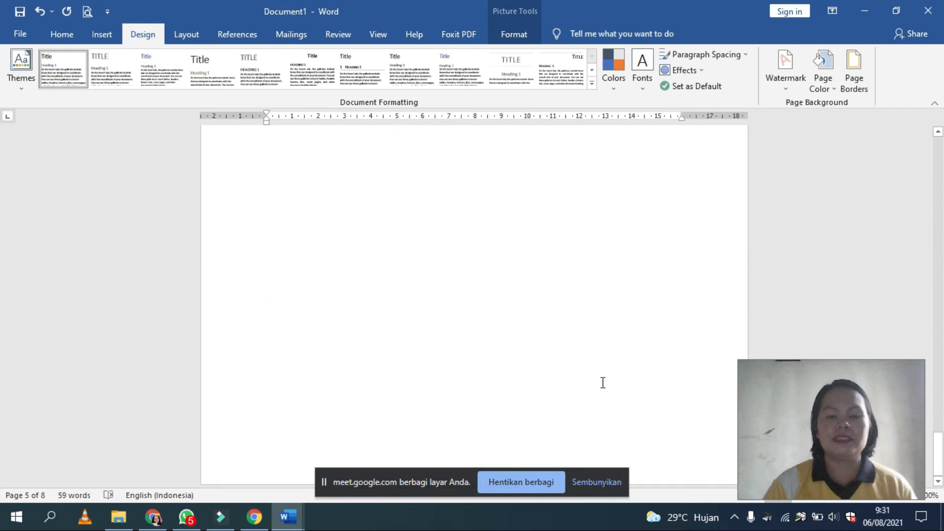
scroll(603, 382, "up", 8)
scroll(603, 379, "down", 4)
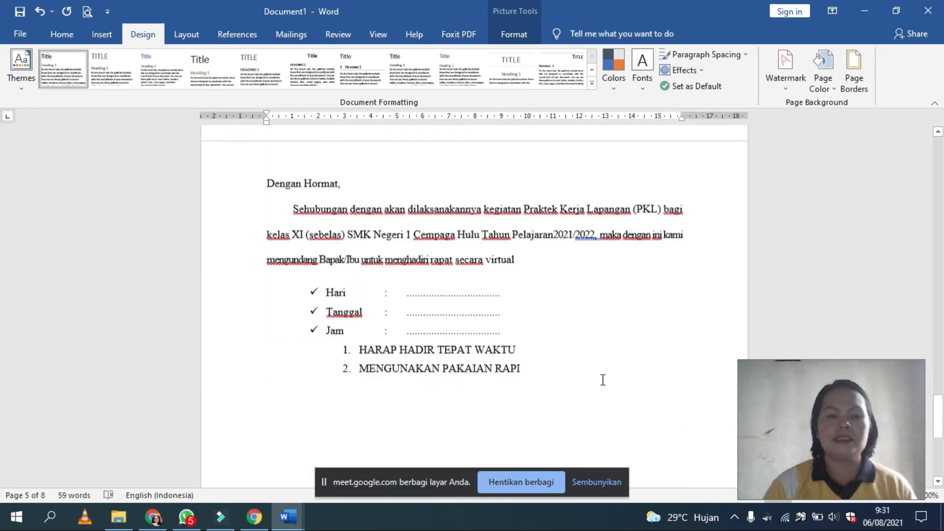
left_click(388, 155)
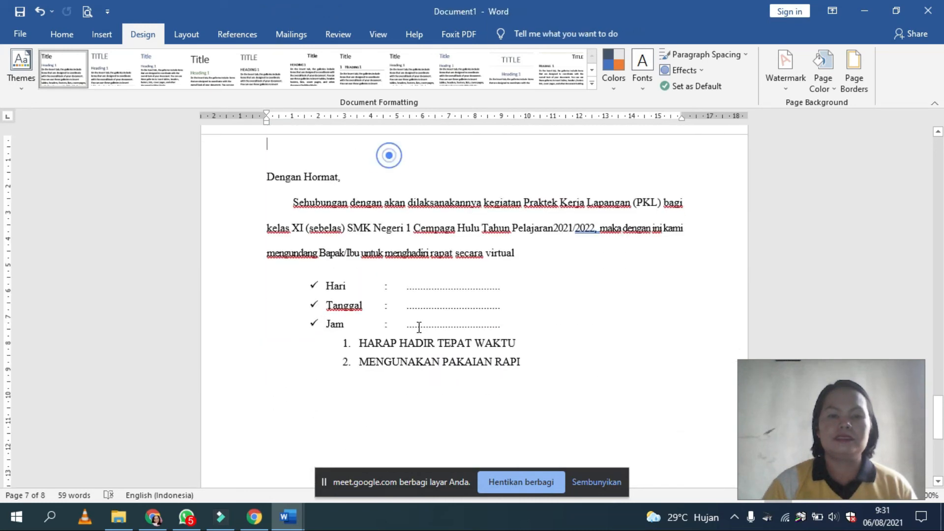
left_click(794, 91)
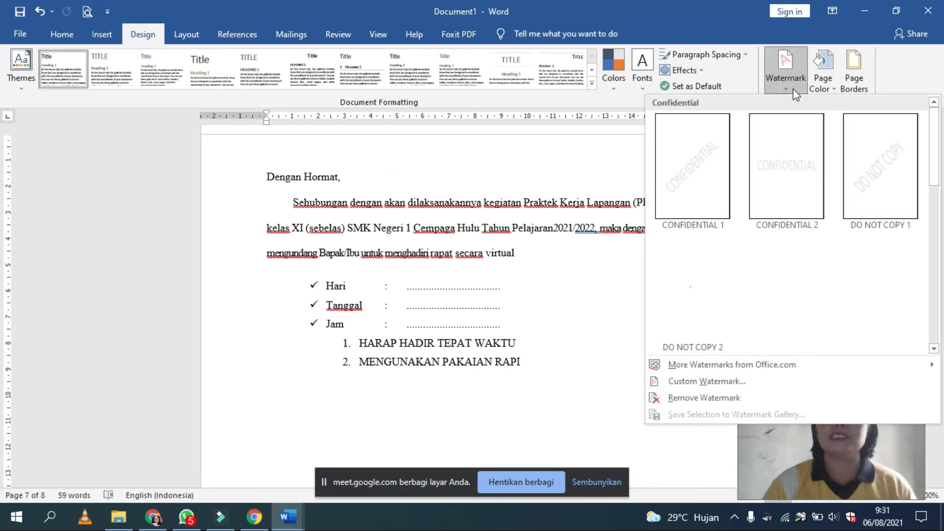
left_click(881, 172)
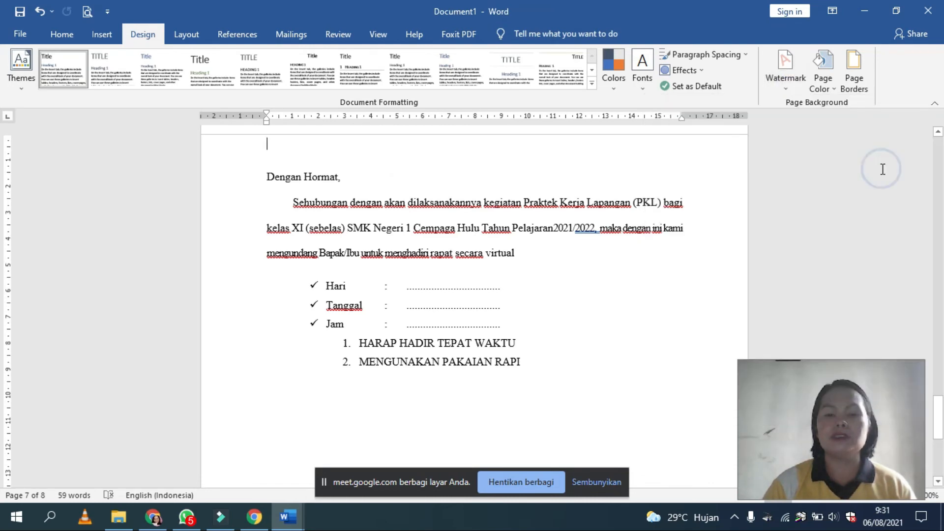
Step: Examine the watermark on the letter page and the page before it at different zoom levels
scroll(882, 169, "up", 6)
scroll(882, 169, "down", 1)
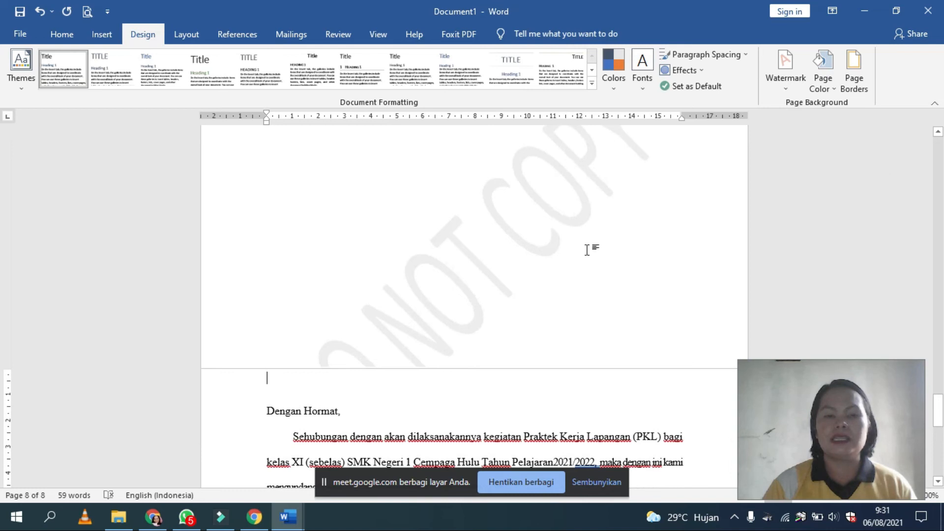
scroll(586, 250, "down", 6)
scroll(575, 349, "down", 2, "ctrl")
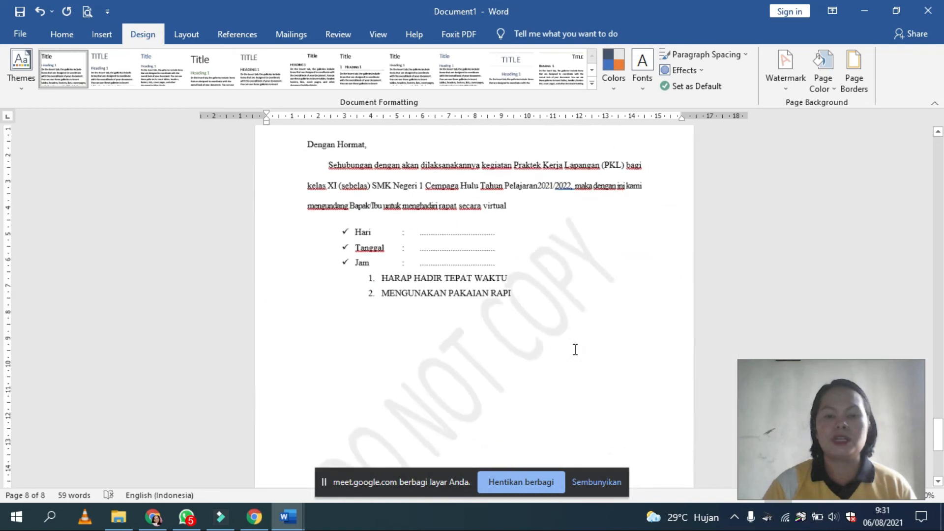
scroll(575, 349, "up", 6, "ctrl")
scroll(575, 349, "down", 2, "ctrl")
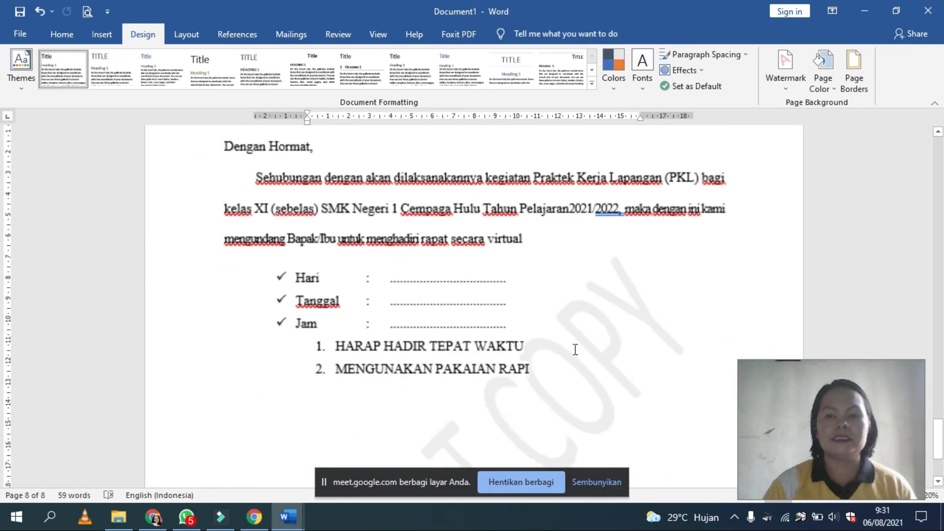
Step: Open the custom watermark settings for the document
left_click(785, 81)
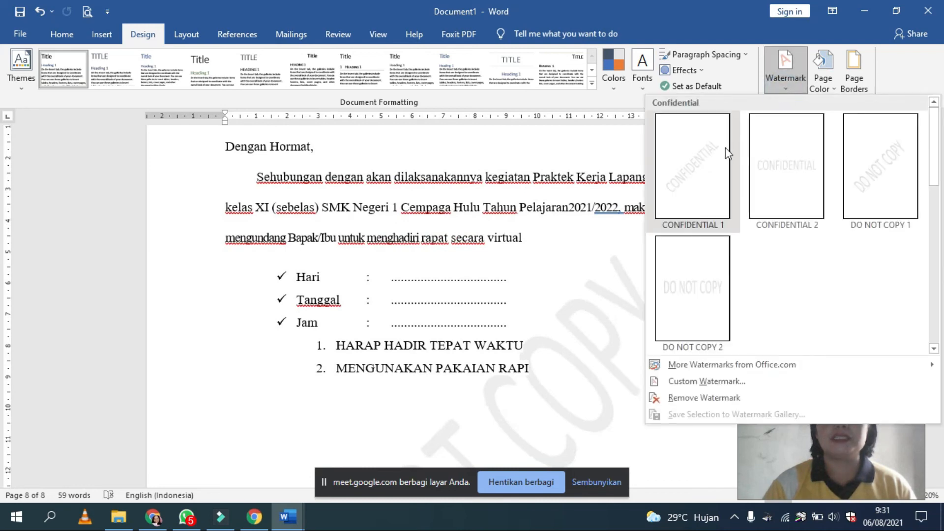
left_click(706, 387)
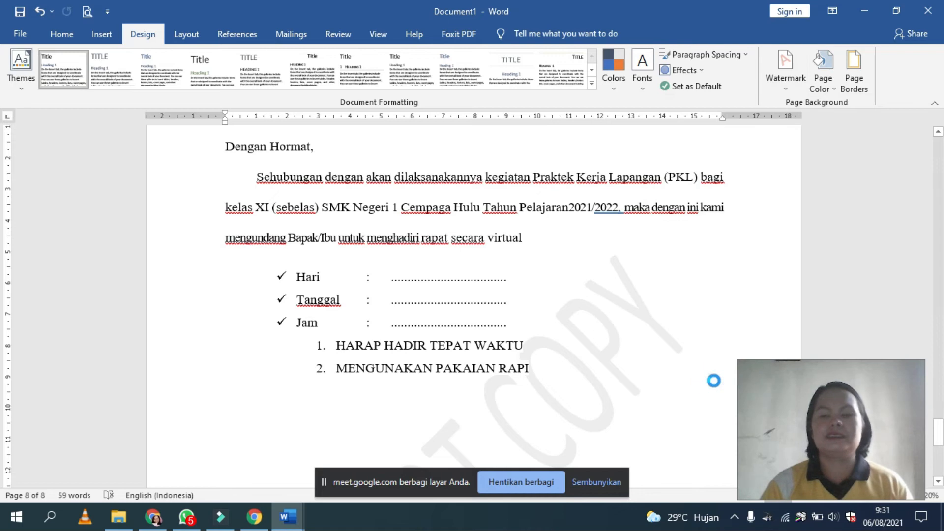
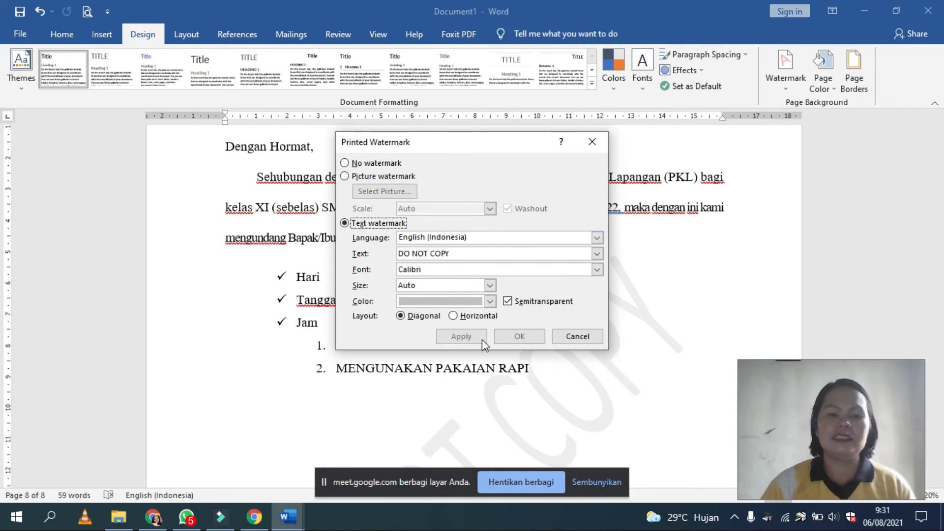
Step: Set the DO NOT COPY text watermark's colour to standard orange, apply it and check it on the letter page
left_click(490, 300)
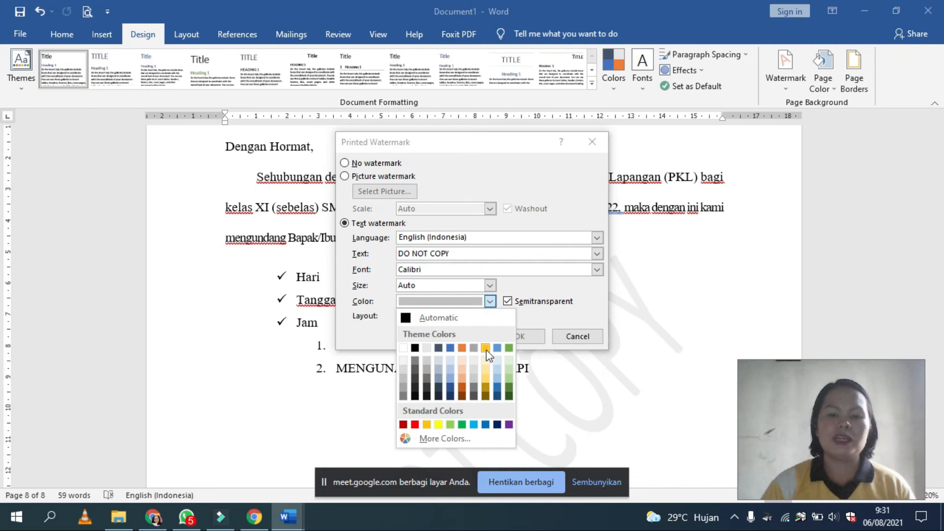
left_click(426, 424)
left_click(465, 336)
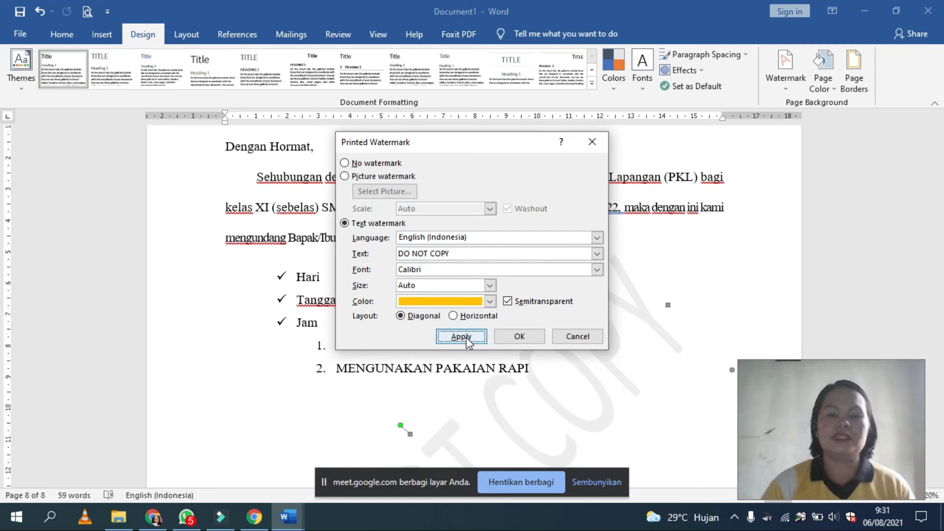
left_click(592, 142)
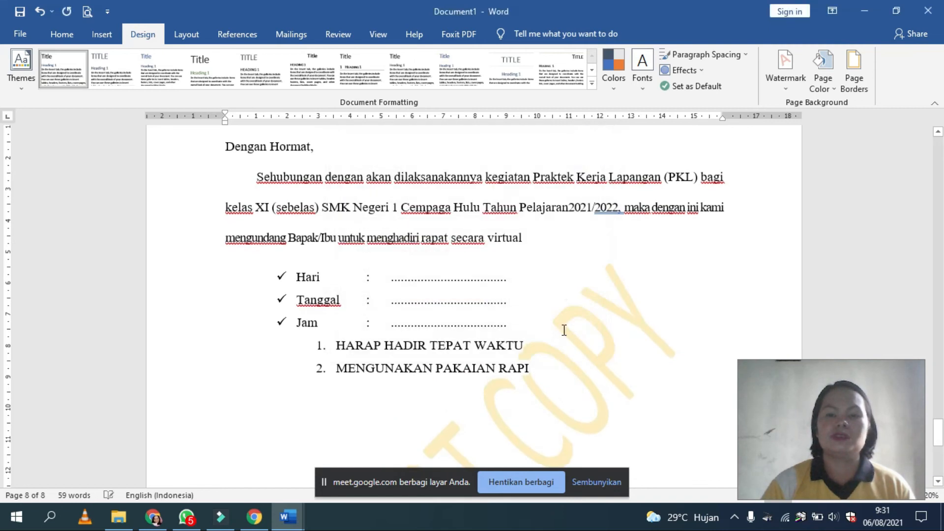
scroll(564, 327, "down", 5)
scroll(387, 374, "down", 4)
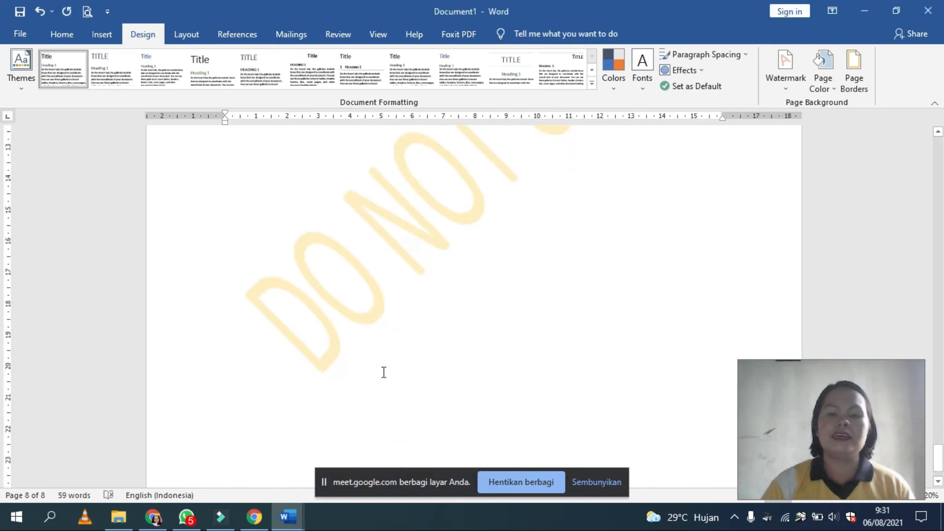
scroll(434, 242, "up", 7)
scroll(434, 242, "up", 1)
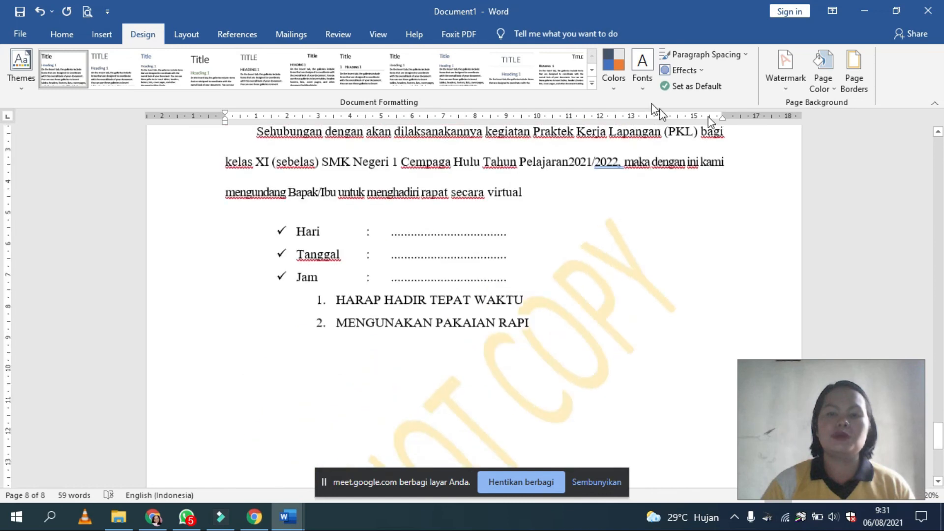
Step: Change the DO NOT COPY watermark's colour to standard dark red through the custom watermark settings and inspect it on the letter page
left_click(792, 84)
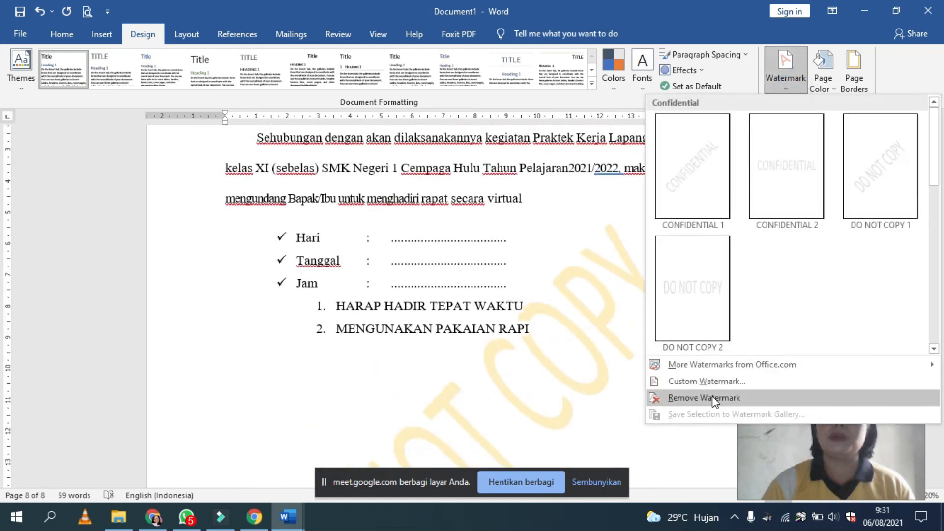
left_click(708, 381)
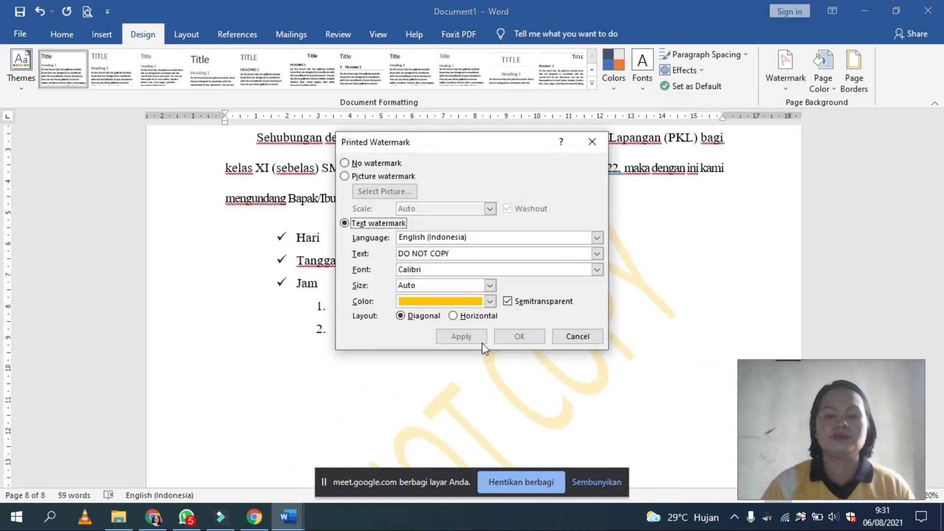
left_click(489, 302)
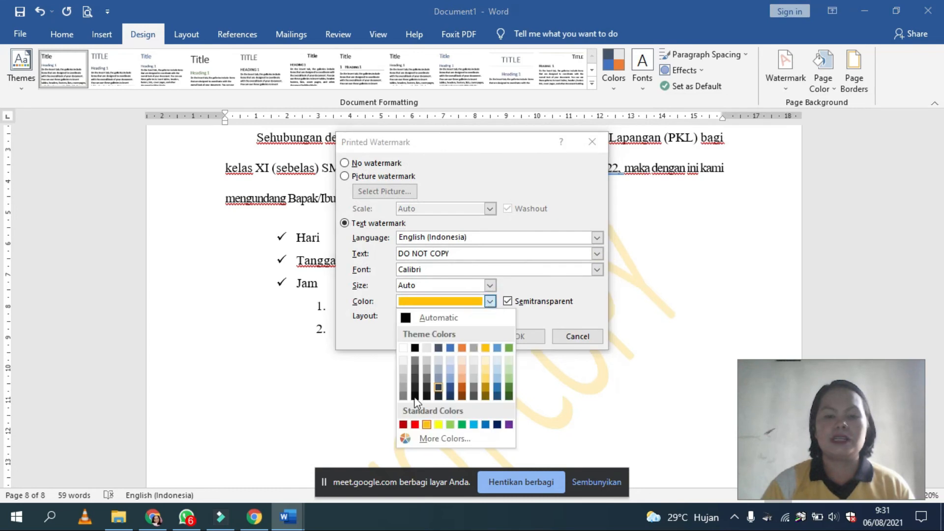
left_click(403, 425)
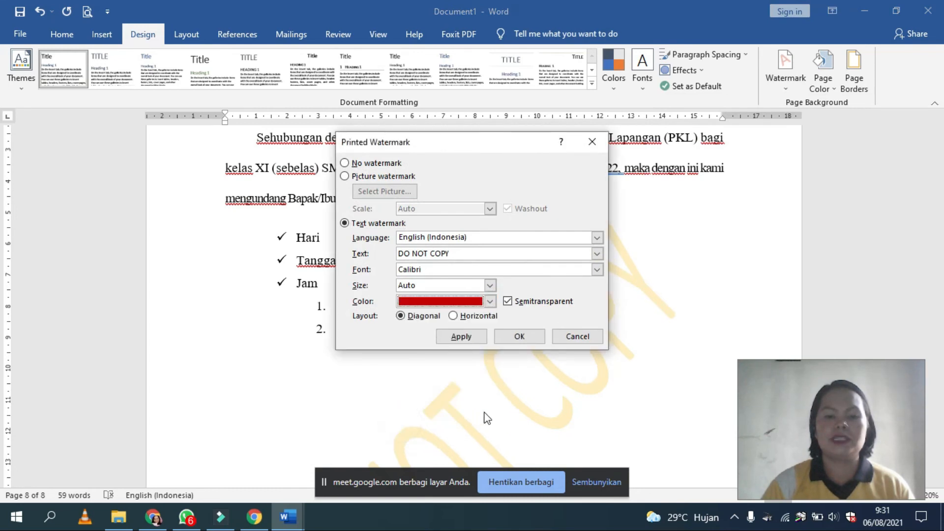
left_click(461, 337)
left_click(591, 340)
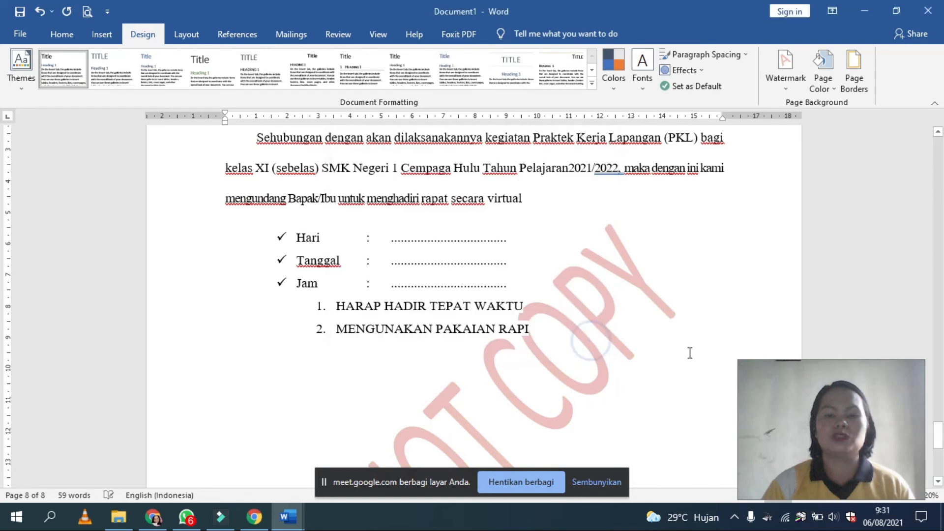
scroll(668, 331, "down", 5)
scroll(652, 328, "up", 9)
scroll(653, 328, "up", 7)
scroll(653, 328, "down", 13)
scroll(594, 321, "down", 4)
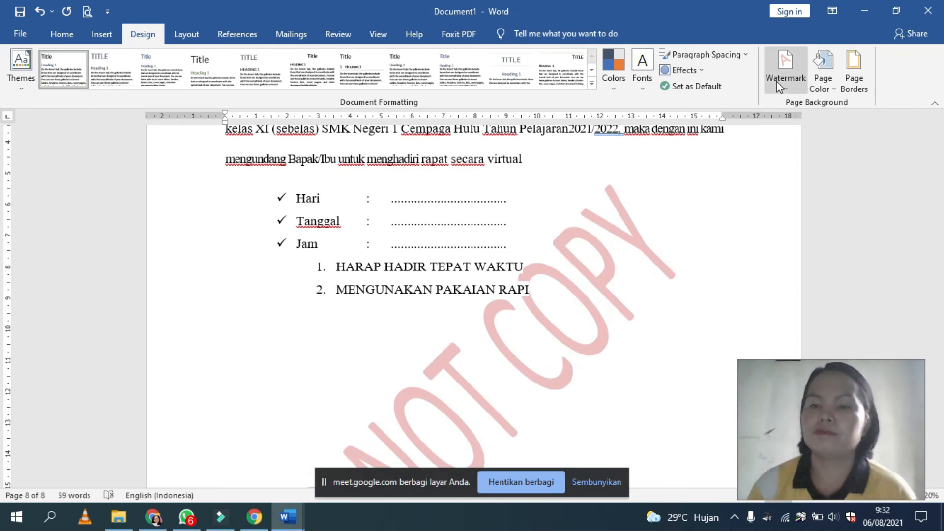
Step: Remove the DO NOT COPY watermark from the document
left_click(834, 89)
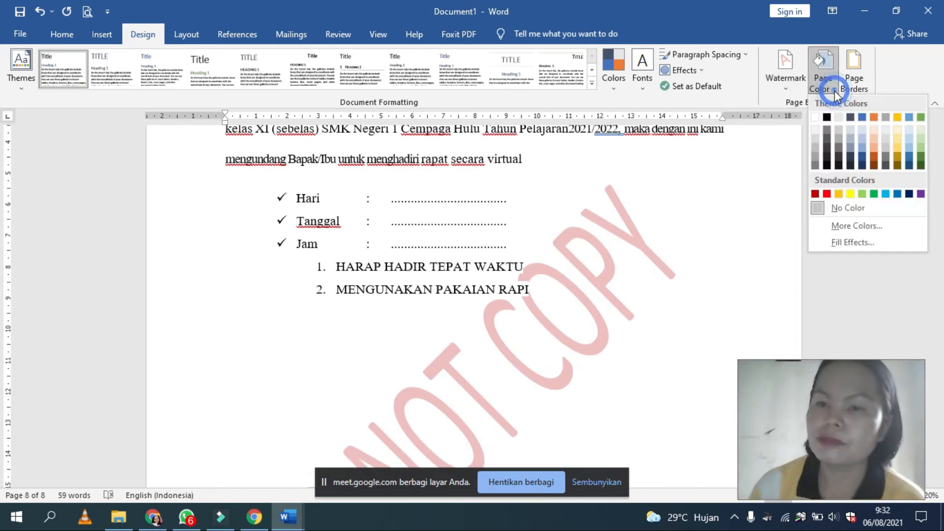
left_click(787, 90)
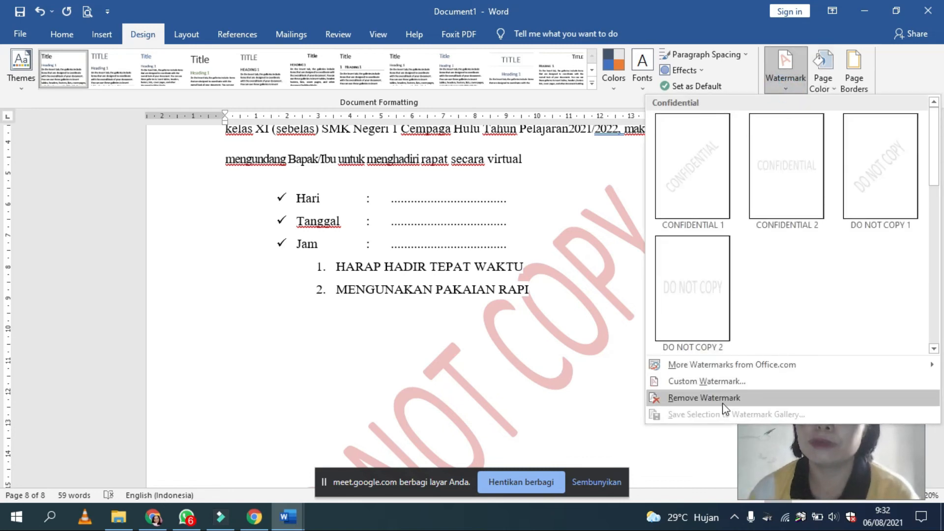
left_click(721, 402)
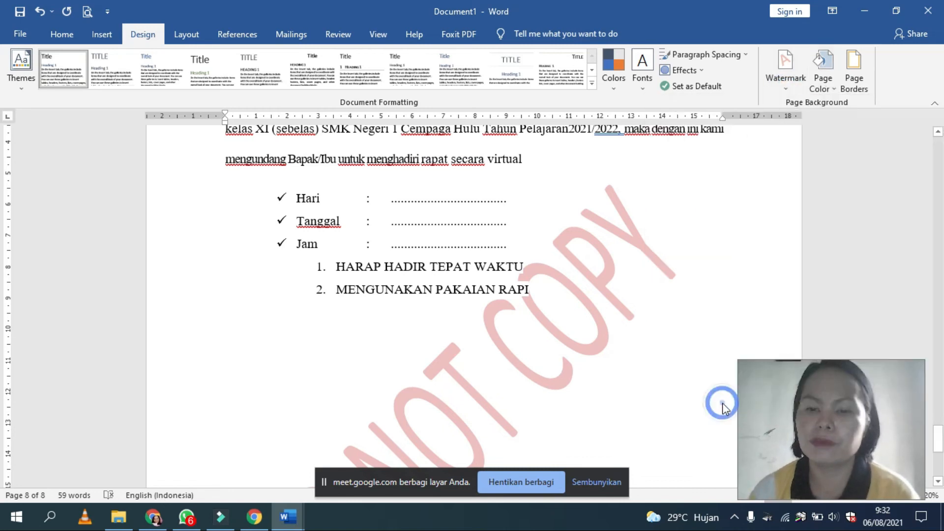
Step: Preview the theme page colours on the letter page without choosing one, and open the page border settings
left_click(824, 81)
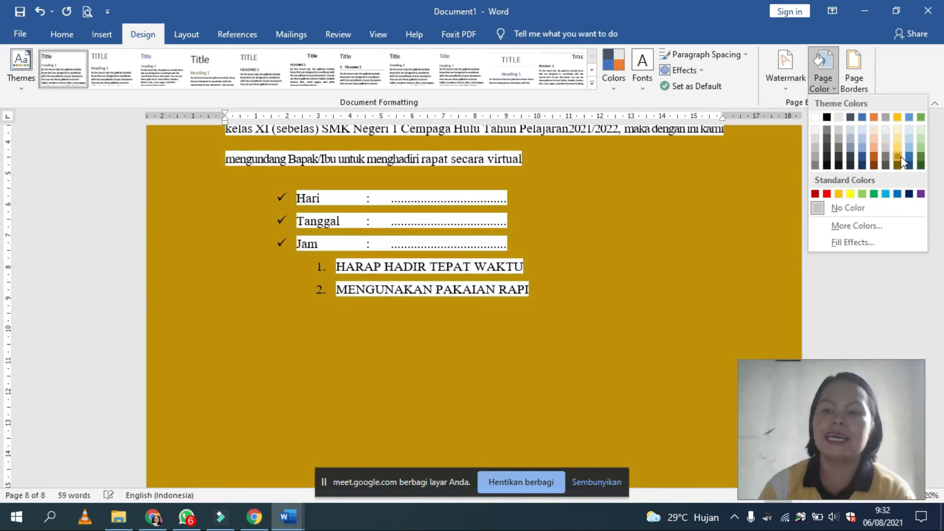
left_click(733, 204)
left_click(853, 84)
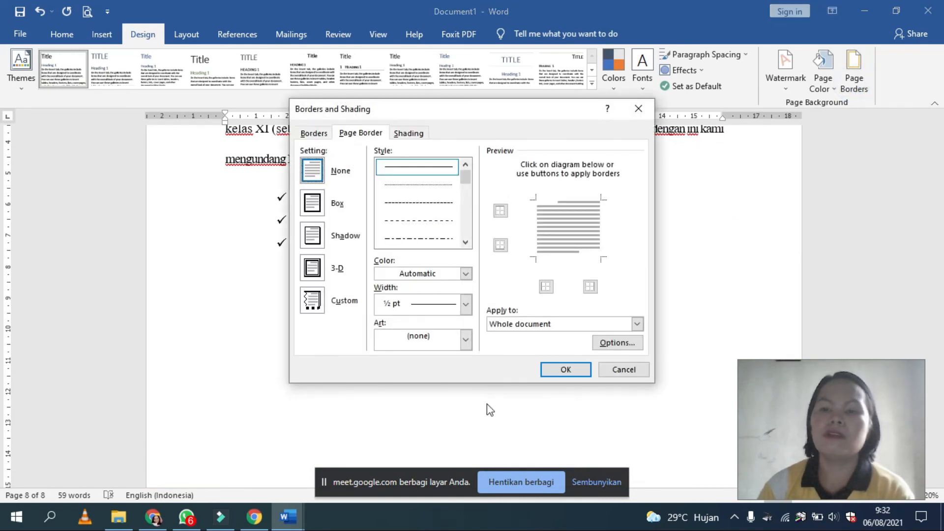
Step: Switch to the Google Meet call in Chrome and admit the participants waiting to join
mouse_move(220, 519)
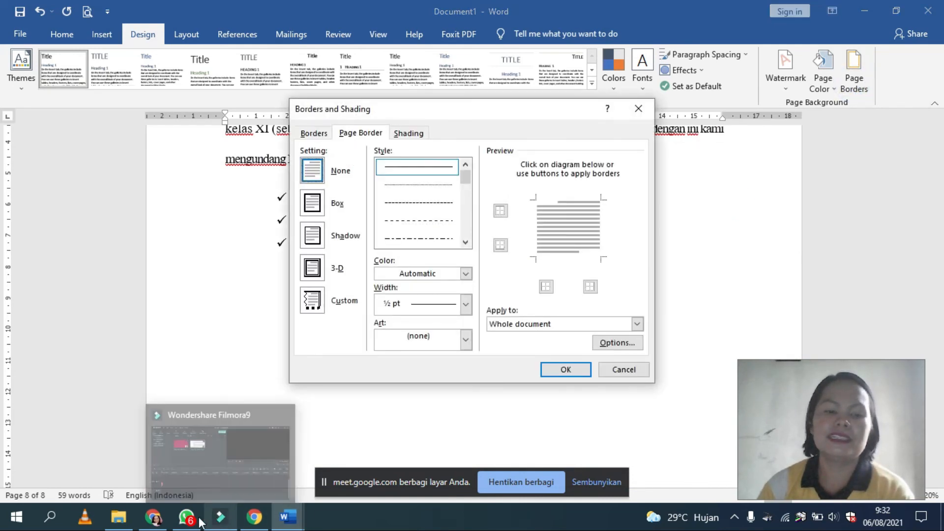
left_click(248, 523)
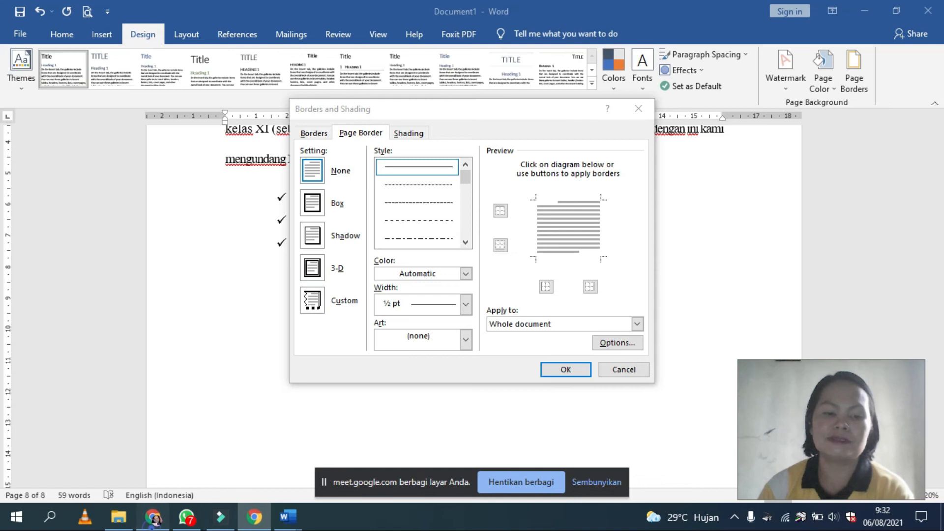
left_click(155, 518)
left_click(620, 132)
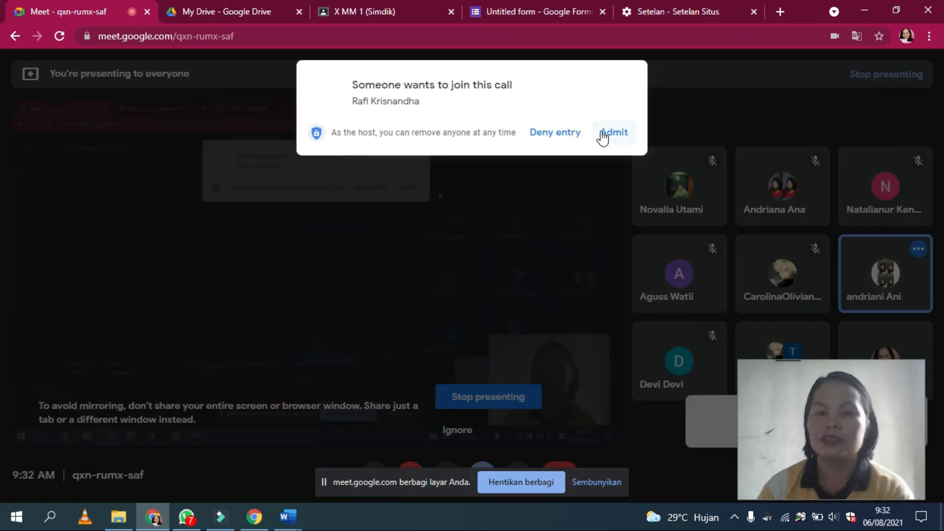
left_click(614, 132)
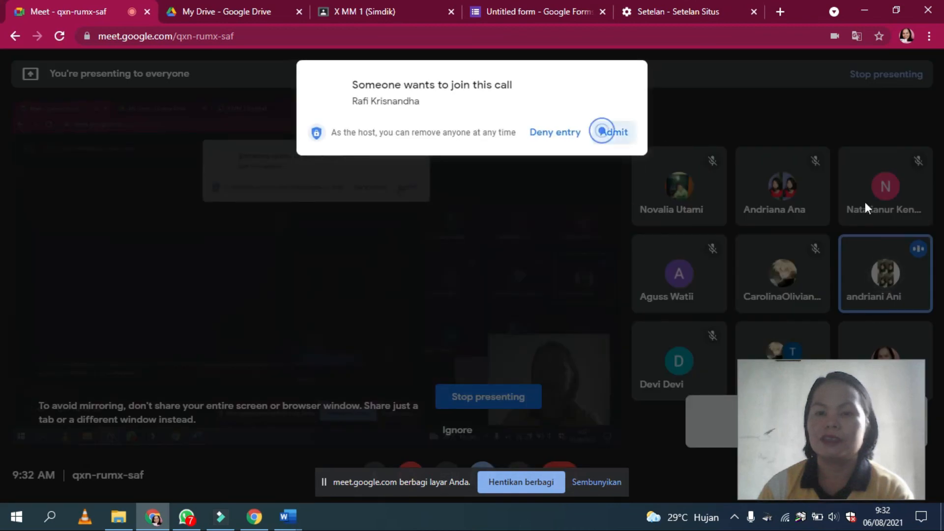
Step: Mute the unmuted participant for everyone in the call
mouse_move(885, 280)
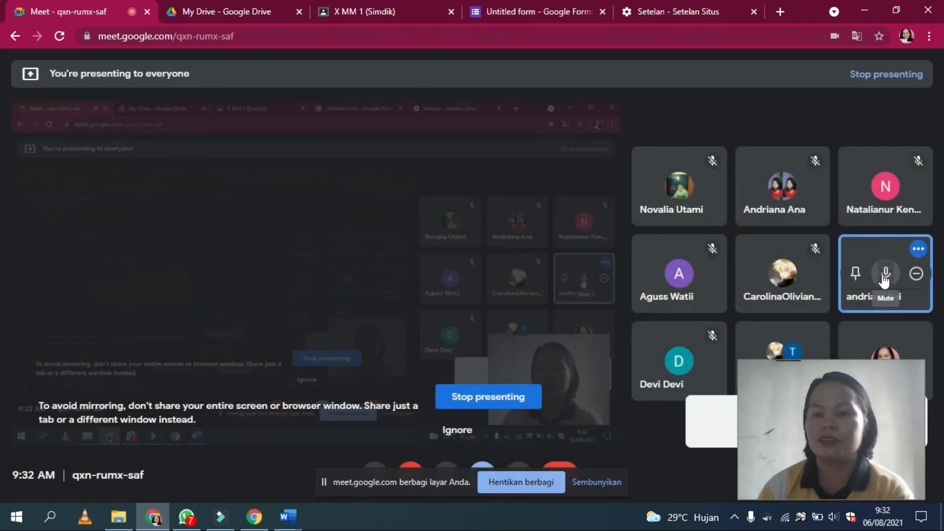
left_click(884, 274)
left_click(558, 303)
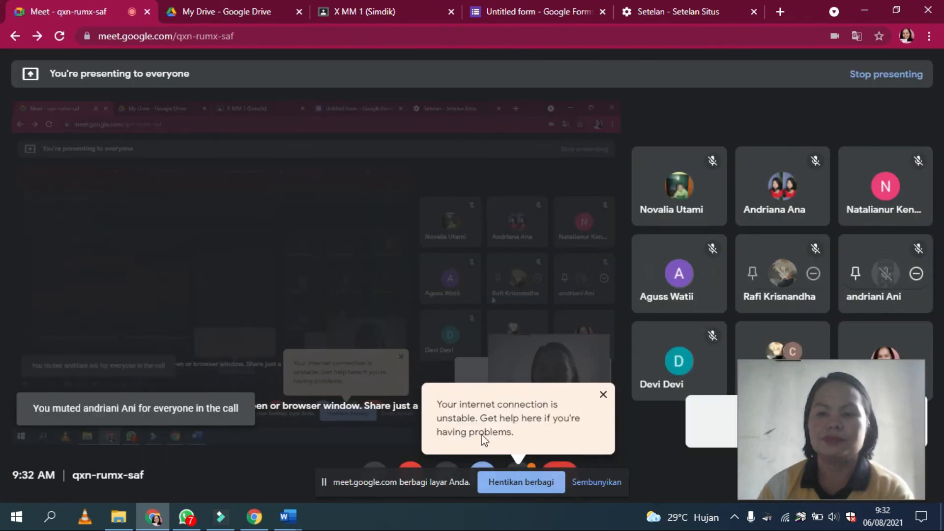
Step: Switch back to Document1 in Word and reopen its page border settings
mouse_move(287, 517)
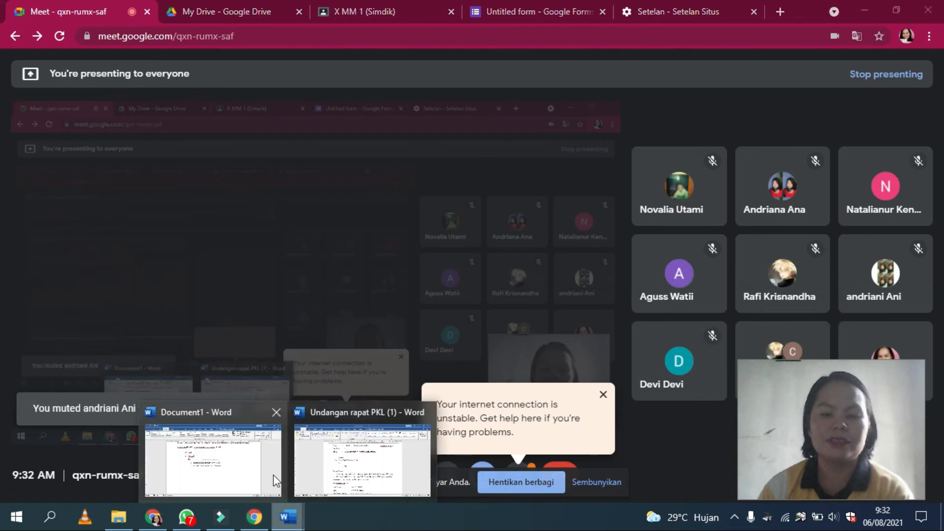
left_click(246, 450)
left_click(626, 370)
left_click(861, 63)
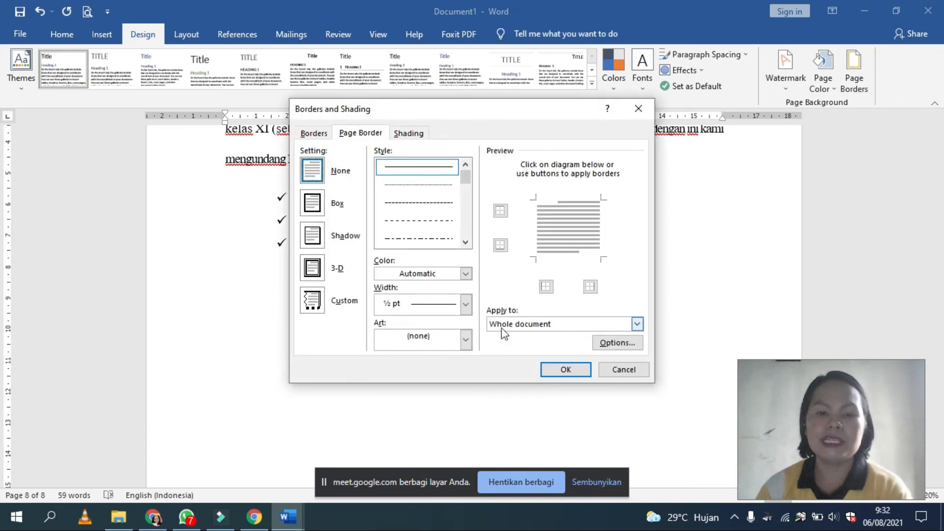
Step: Apply the red heart art page border to the whole document and check it around the letter page
left_click(465, 341)
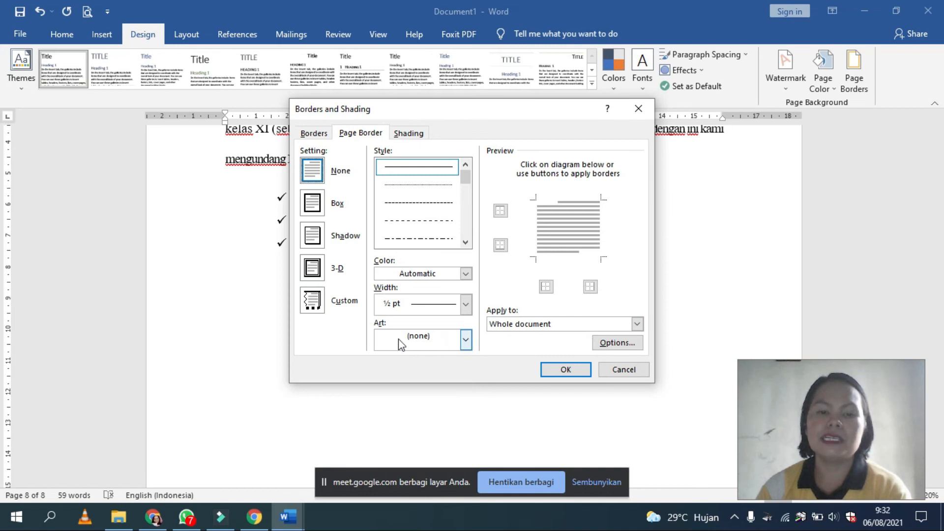
left_click(471, 339)
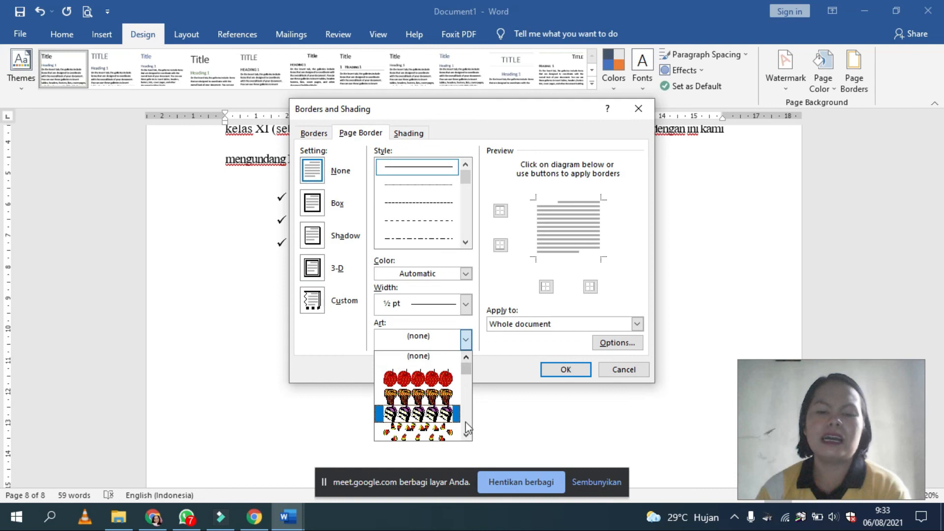
left_click(466, 435)
left_click(466, 434)
left_click(466, 435)
left_click(466, 435)
left_click(465, 435)
left_click(466, 435)
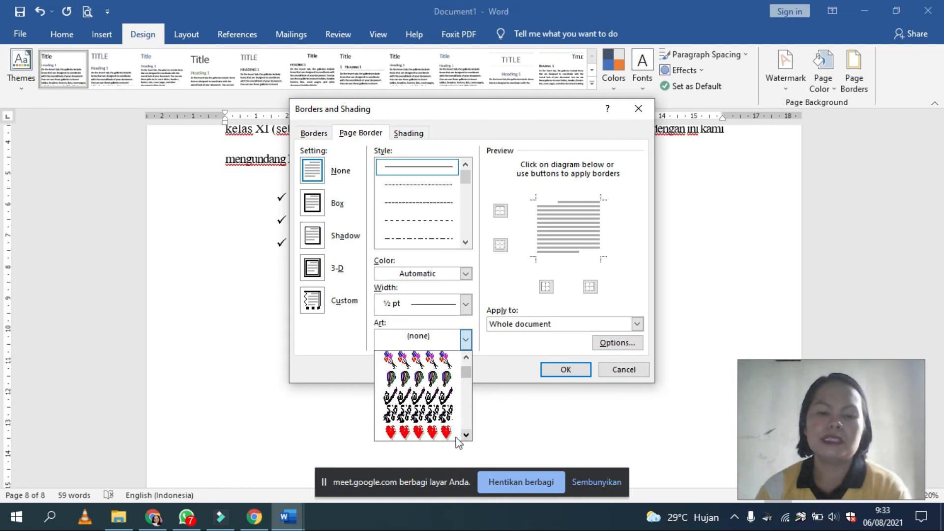
left_click(430, 435)
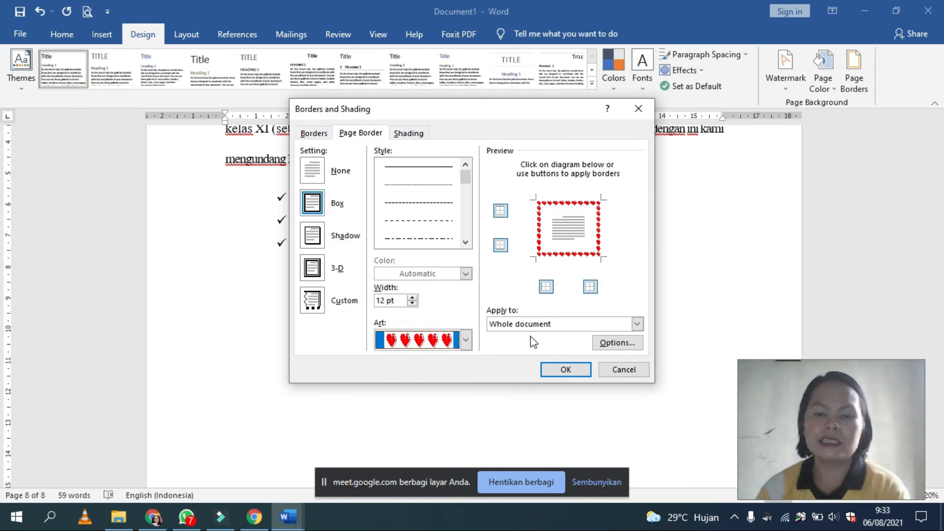
left_click(563, 369)
scroll(542, 344, "up", 5)
scroll(542, 344, "down", 8)
scroll(542, 346, "down", 6)
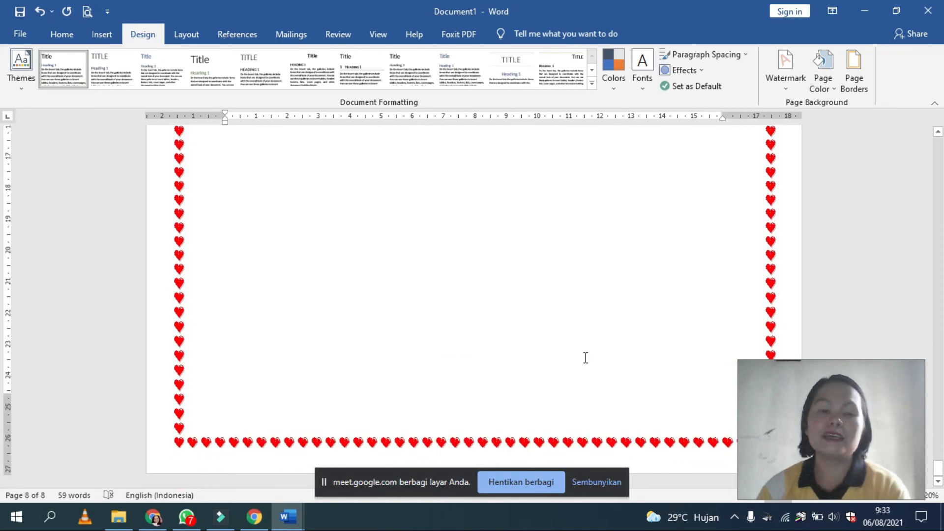
scroll(586, 357, "up", 8)
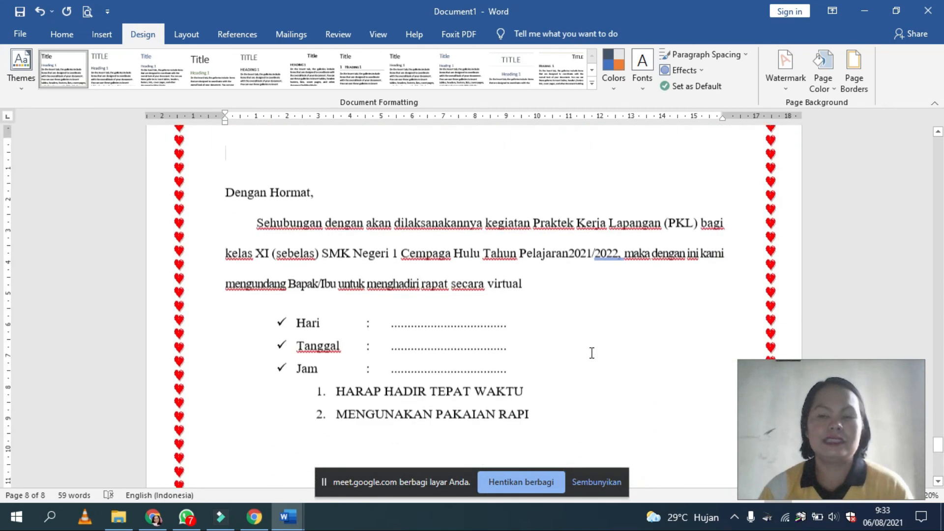
scroll(592, 353, "down", 1)
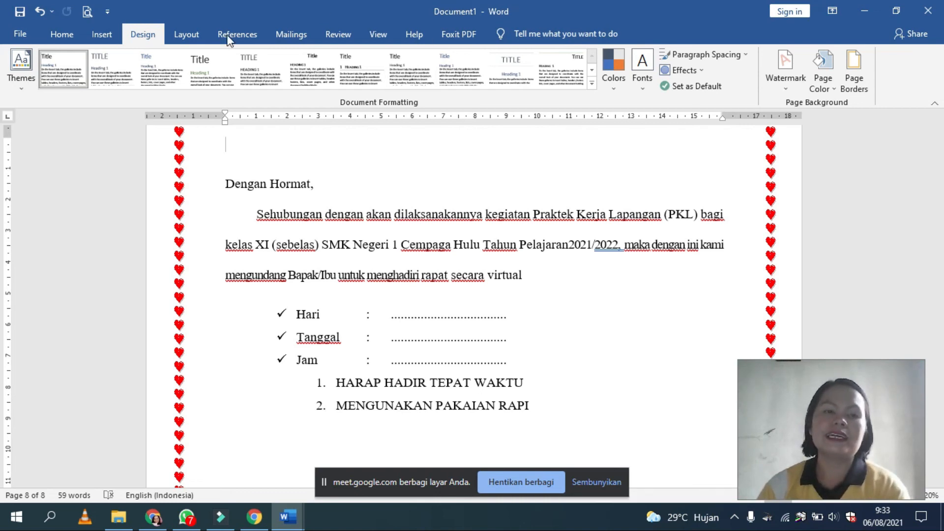
Step: Look at the available paper sizes in the page setup settings and close them without changes
left_click(187, 34)
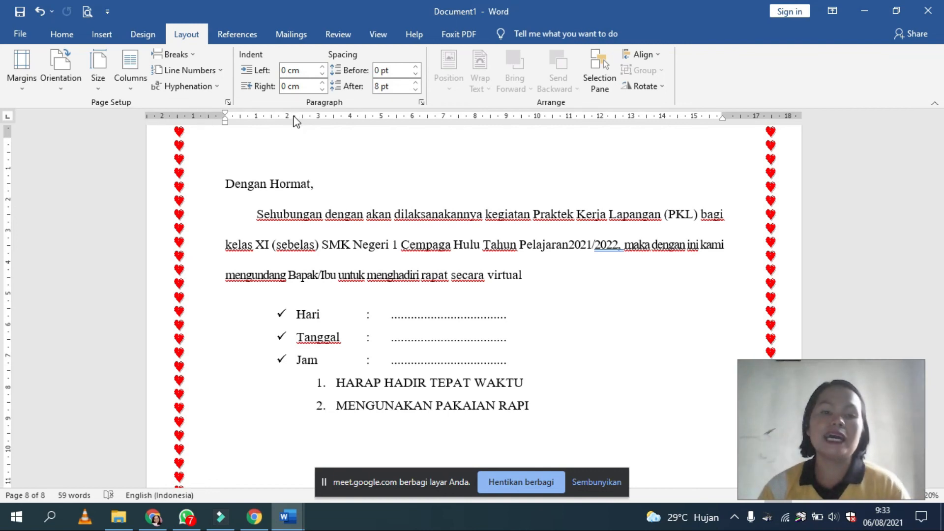
double_click(442, 117)
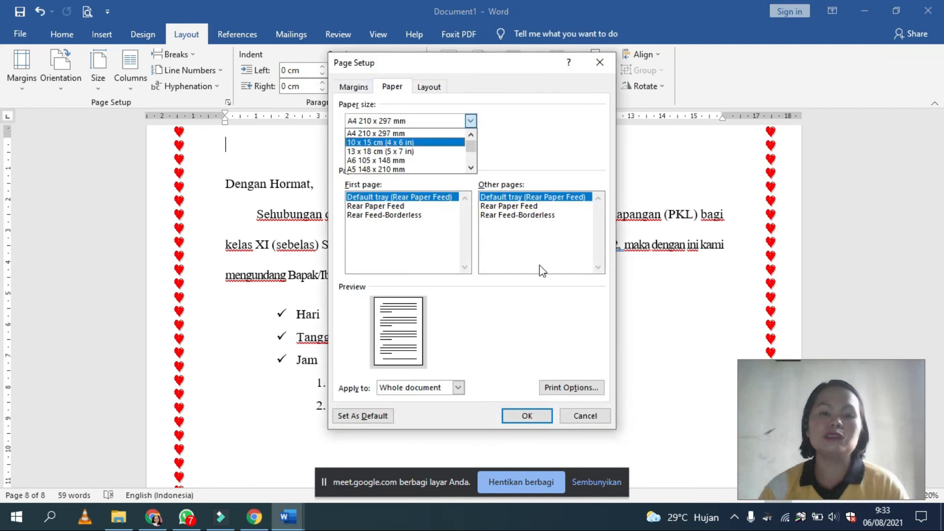
left_click(585, 414)
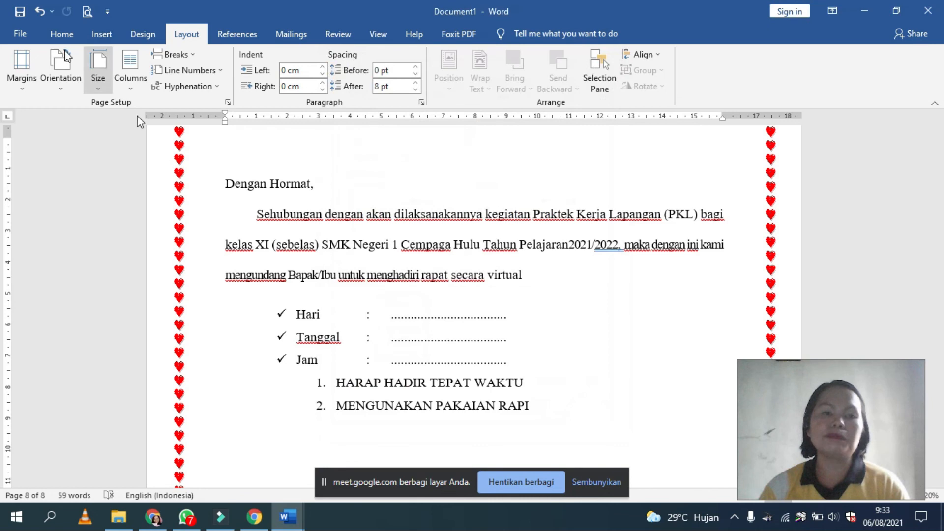
Step: Look at the custom margin fields, page orientations and paper sizes in the page setup options without changing them
left_click(14, 93)
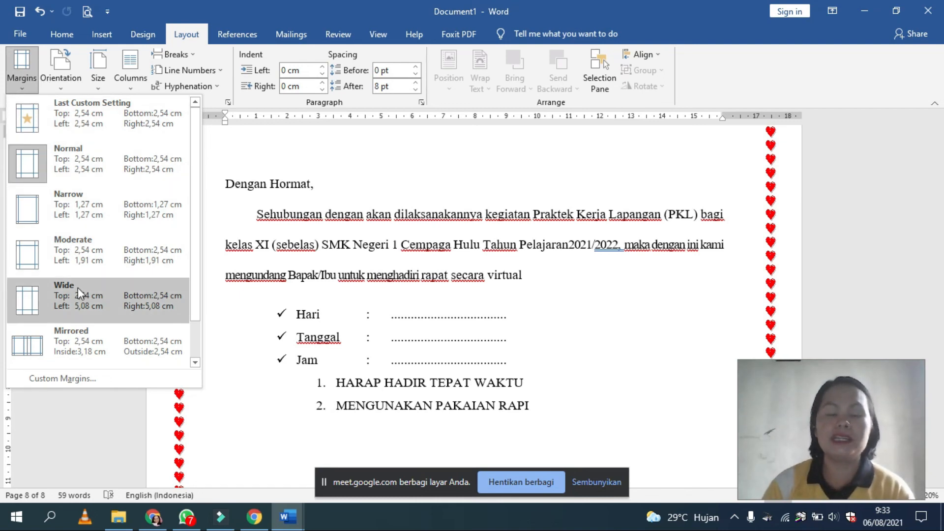
left_click(91, 379)
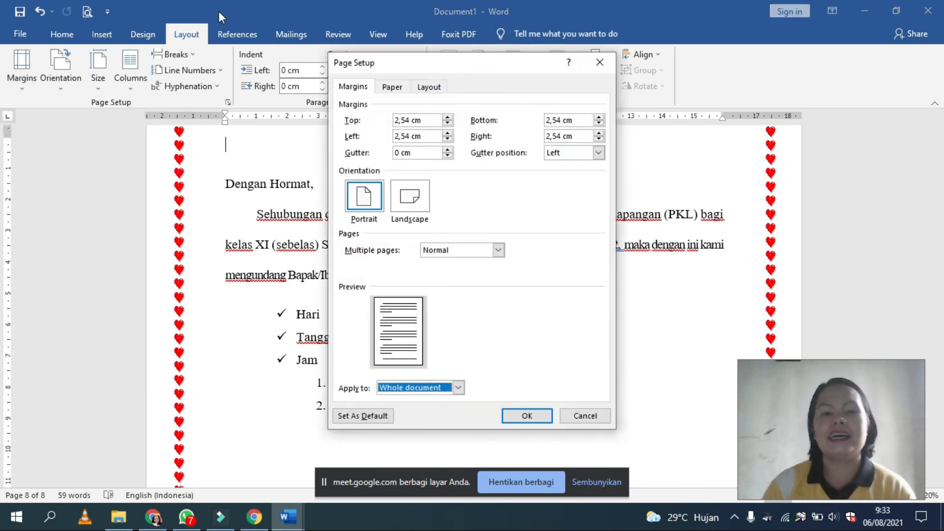
left_click(404, 120)
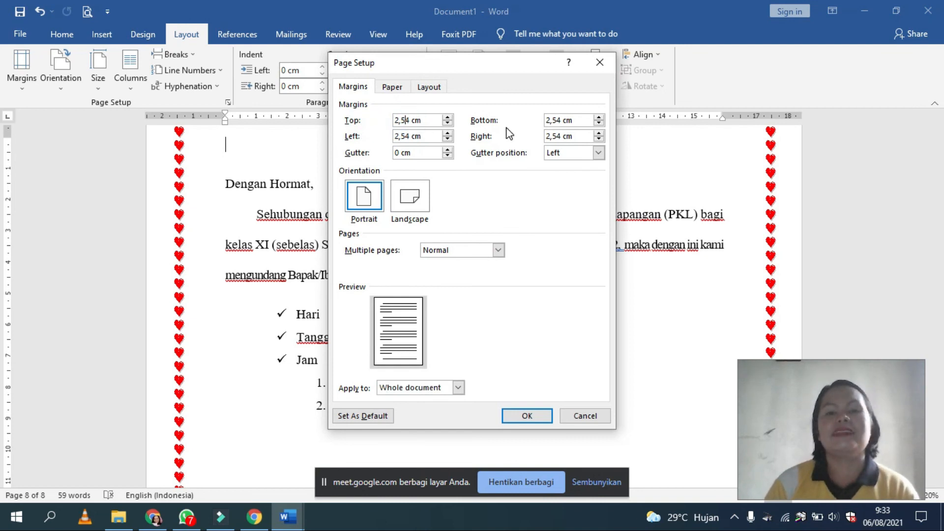
left_click(562, 122)
left_click(420, 137)
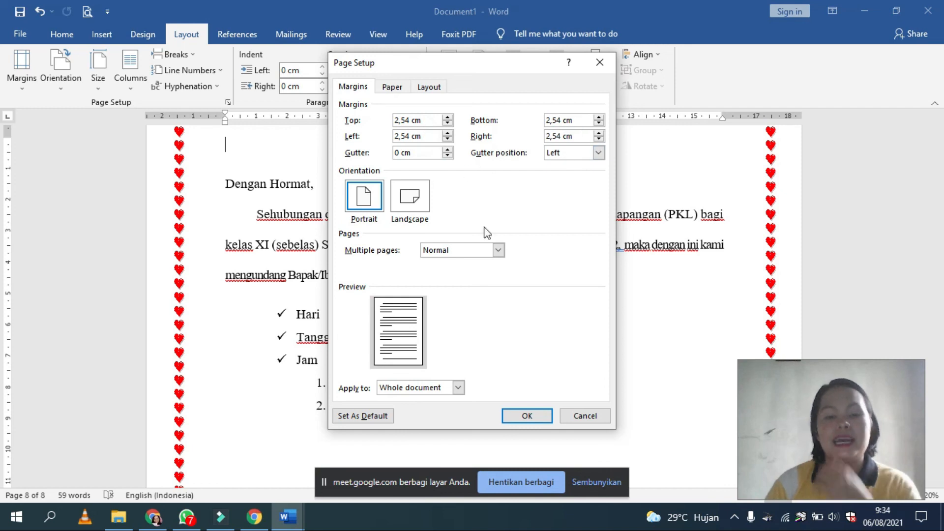
left_click(584, 415)
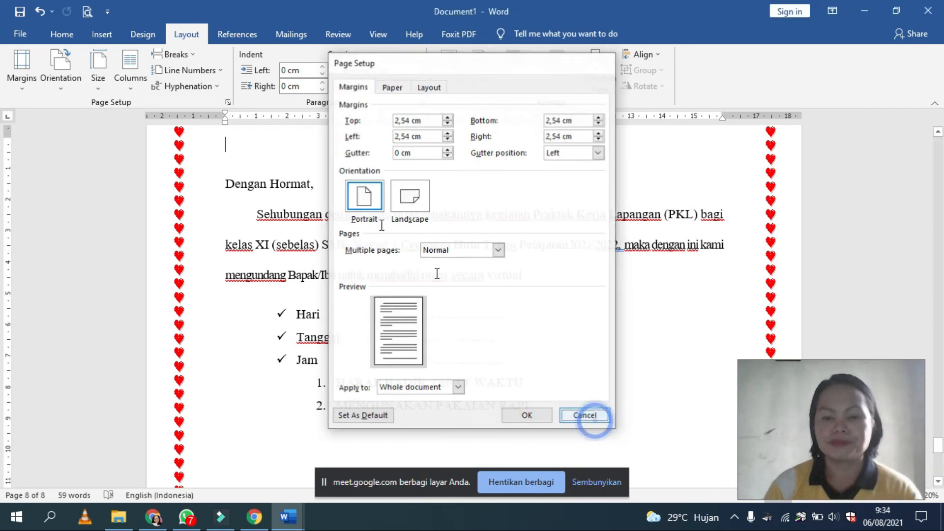
left_click(68, 89)
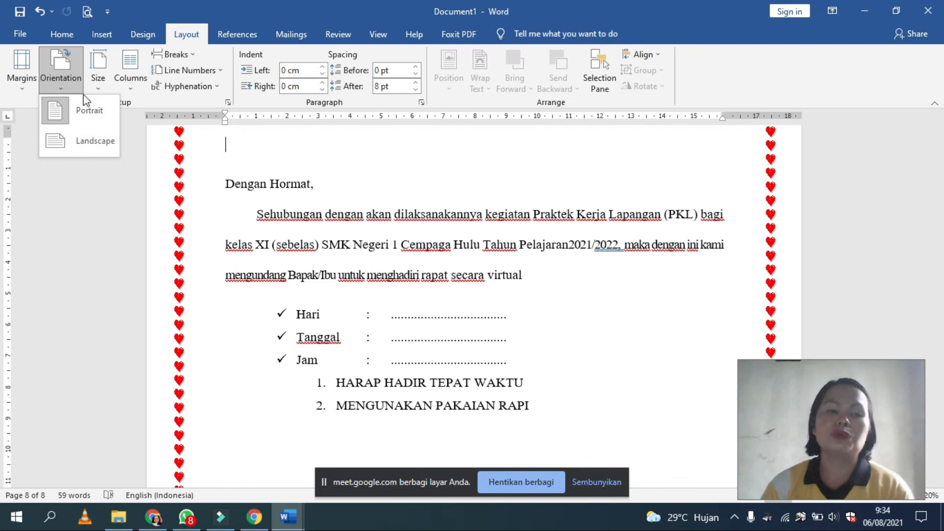
left_click(99, 84)
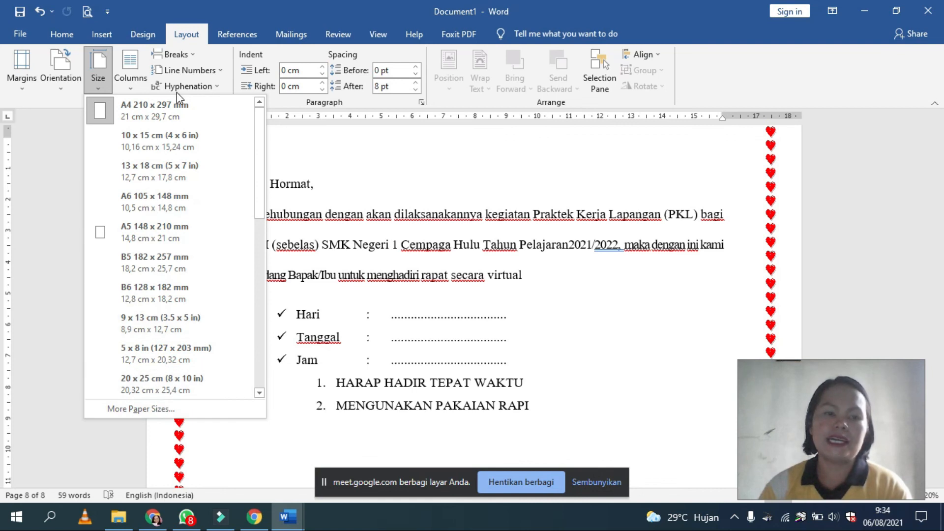
Step: Lay out the letter page in two columns
left_click(131, 89)
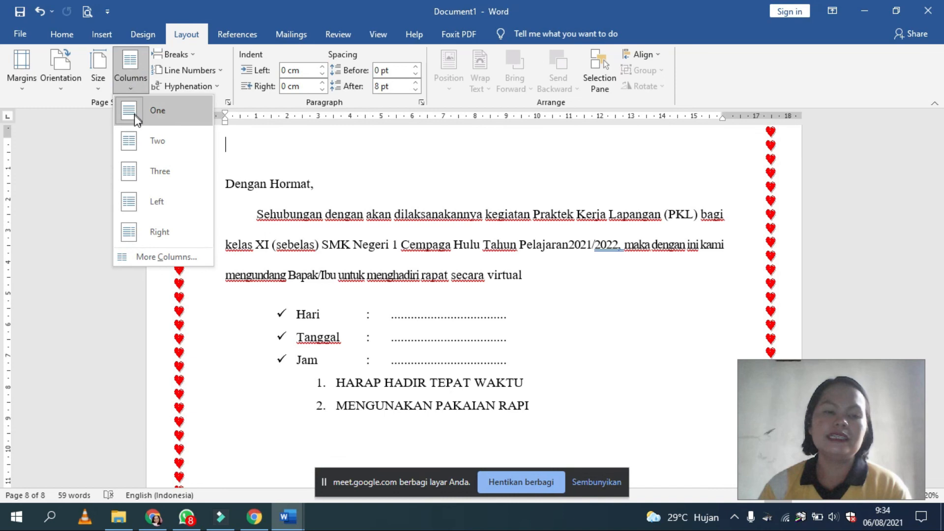
left_click(135, 141)
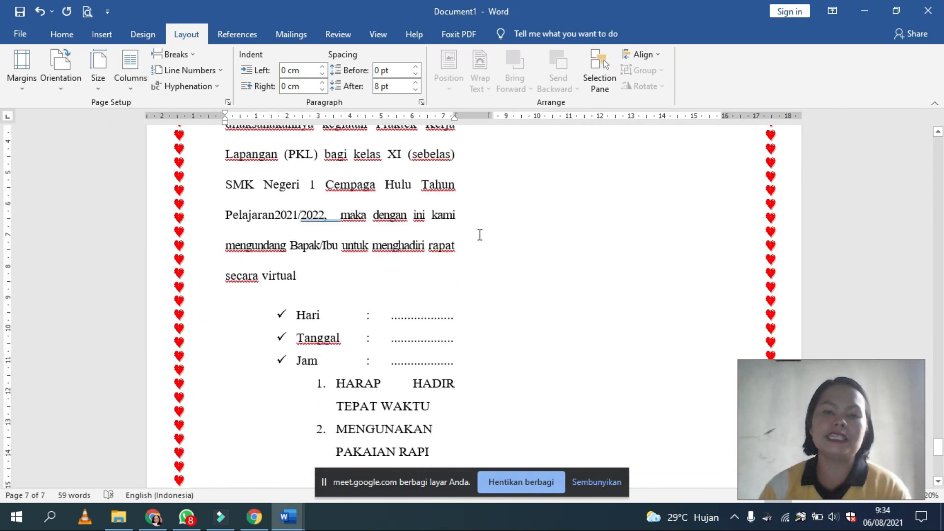
Step: Copy the letter text from "Dengan Hormat," through "untuk menghadiri" and paste it into the empty second column
scroll(479, 235, "up", 4)
left_click_drag(225, 201, 501, 285)
key("ctrl+c")
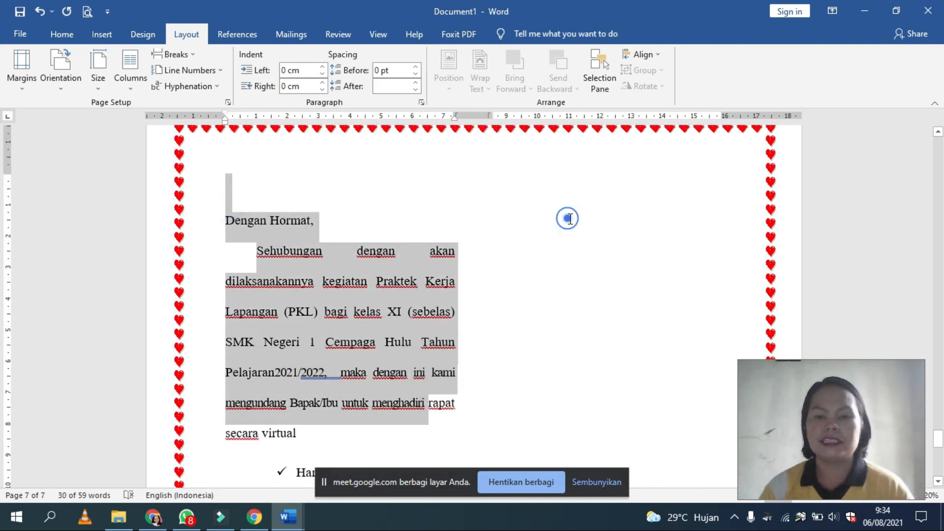
left_click(568, 219)
scroll(369, 341, "down", 10)
left_click(360, 341)
key("ctrl+z")
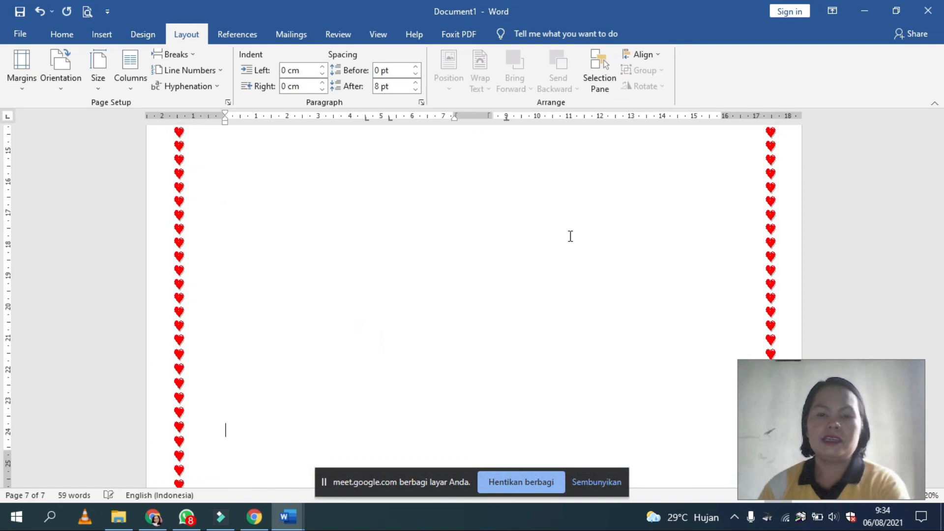
scroll(575, 216, "up", 10)
left_click(573, 188)
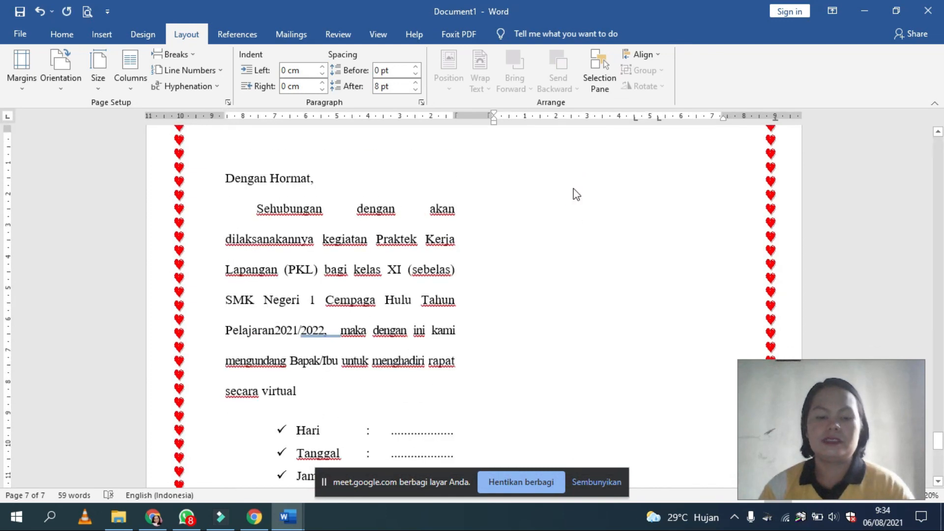
key("ctrl+v")
scroll(512, 236, "down", 5)
scroll(506, 236, "up", 5)
scroll(817, 220, "up", 4)
scroll(573, 320, "down", 3)
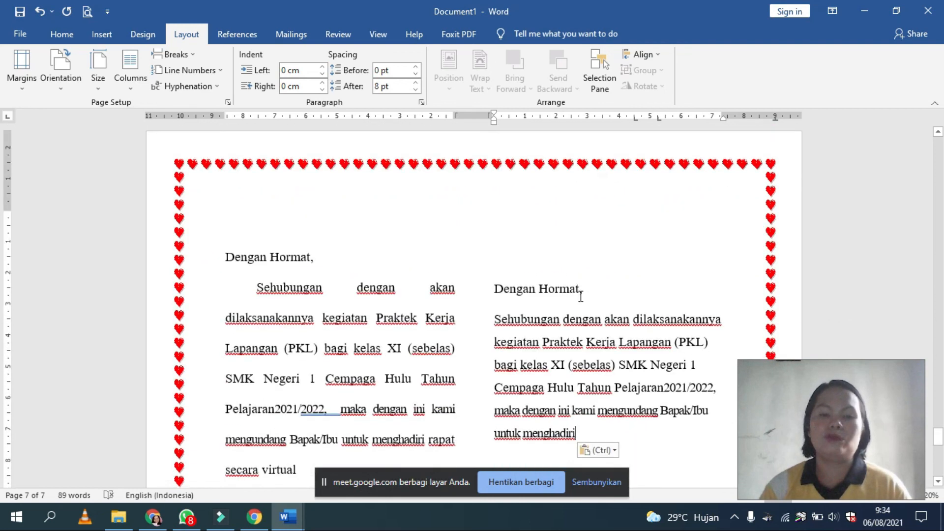
Step: Change the letter's layout to three columns
left_click(97, 34)
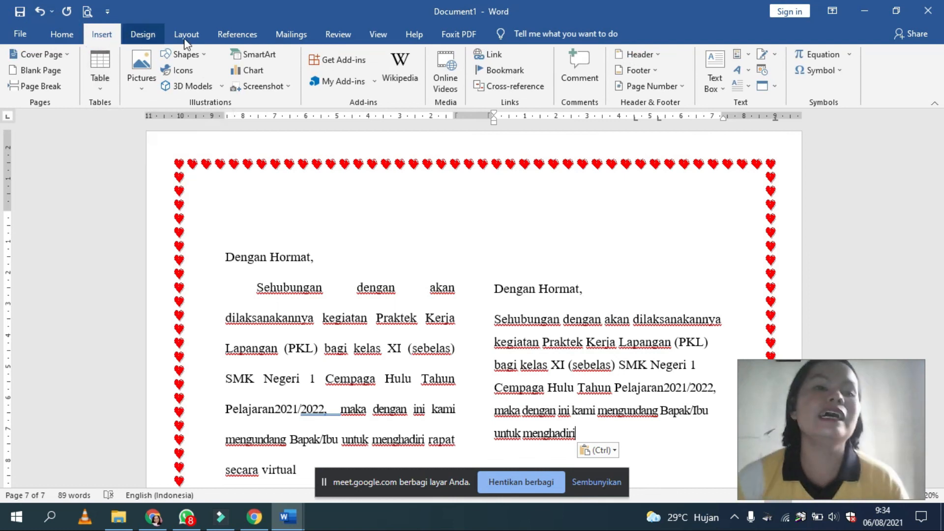
left_click(147, 35)
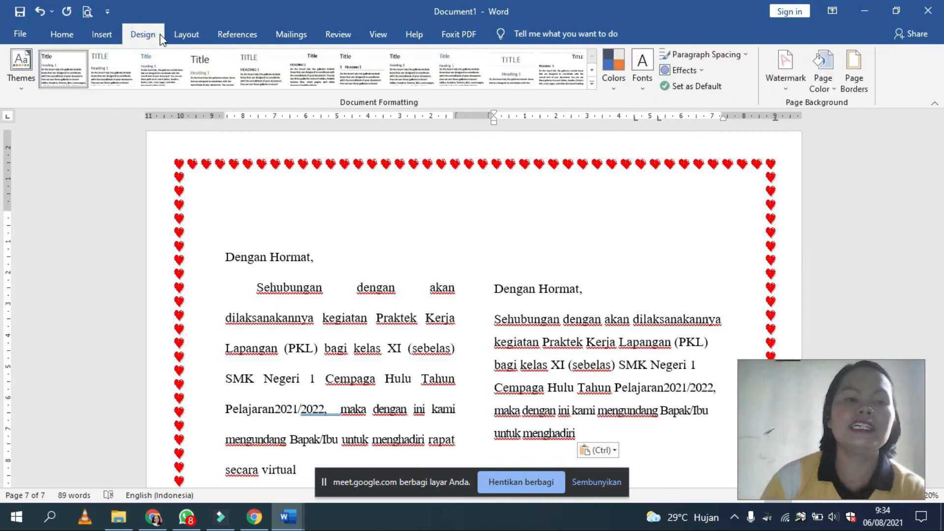
left_click(187, 34)
left_click(134, 65)
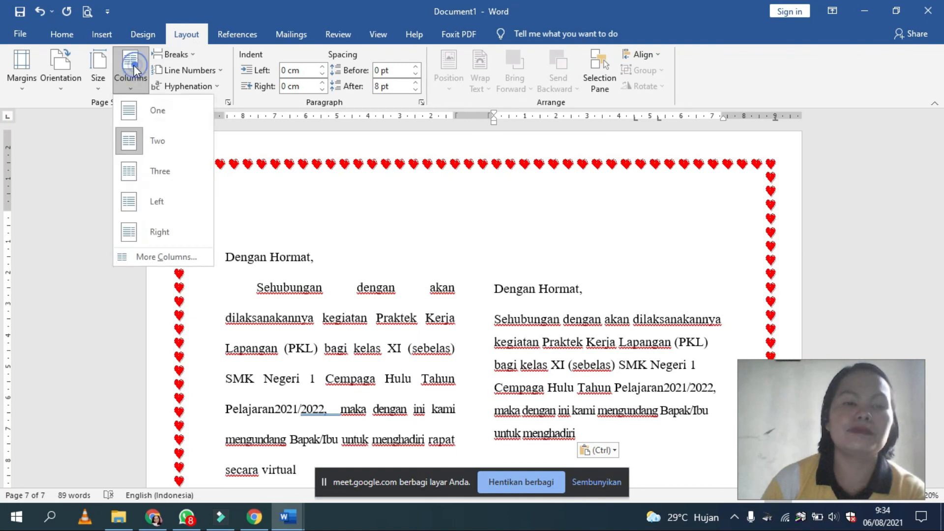
left_click(136, 172)
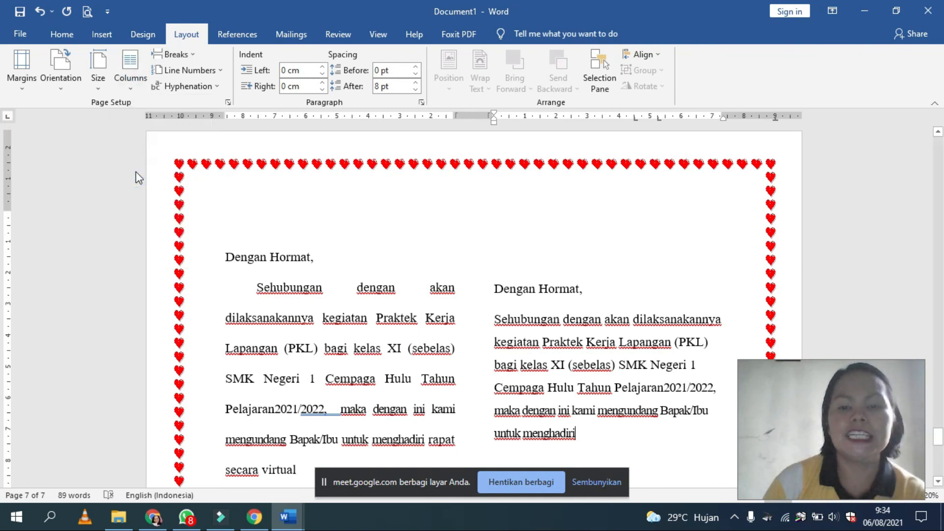
Step: Set the letter back to a one-column layout and check the invitation text
left_click(135, 82)
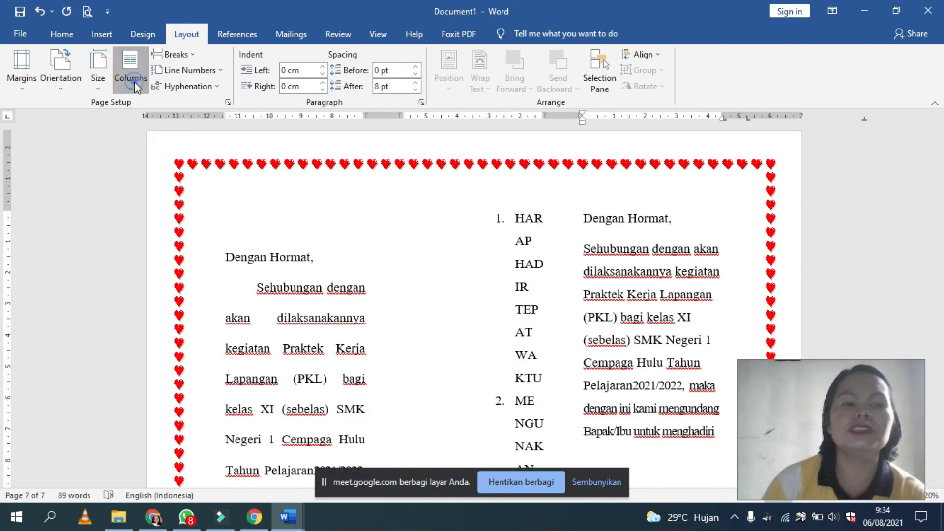
left_click(133, 99)
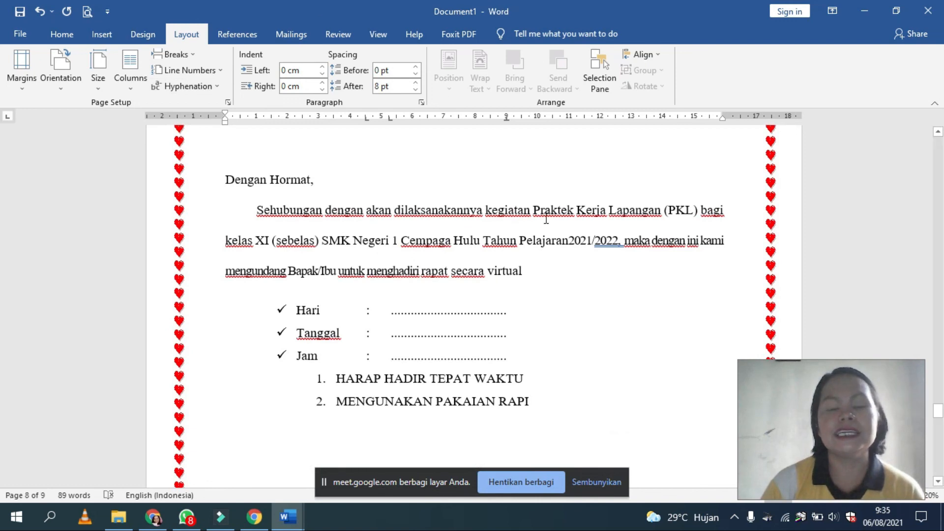
scroll(545, 219, "down", 1)
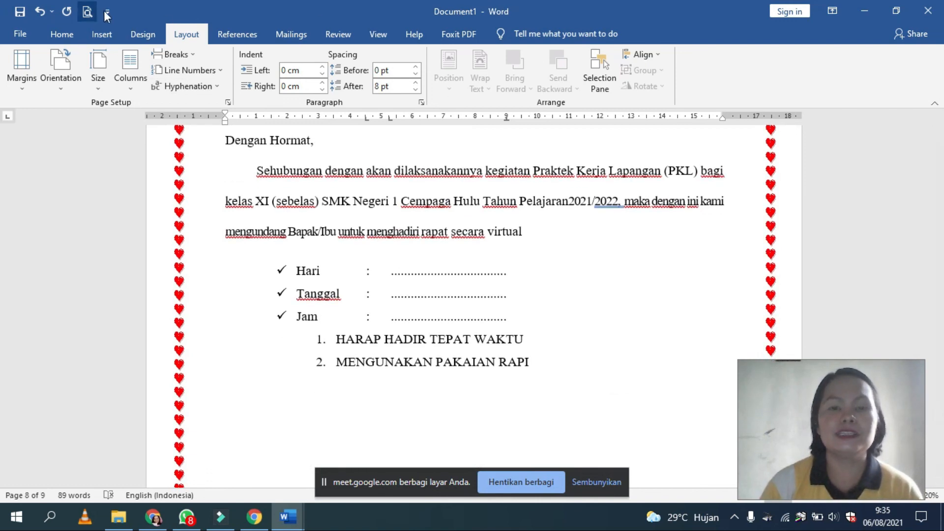
left_click(231, 32)
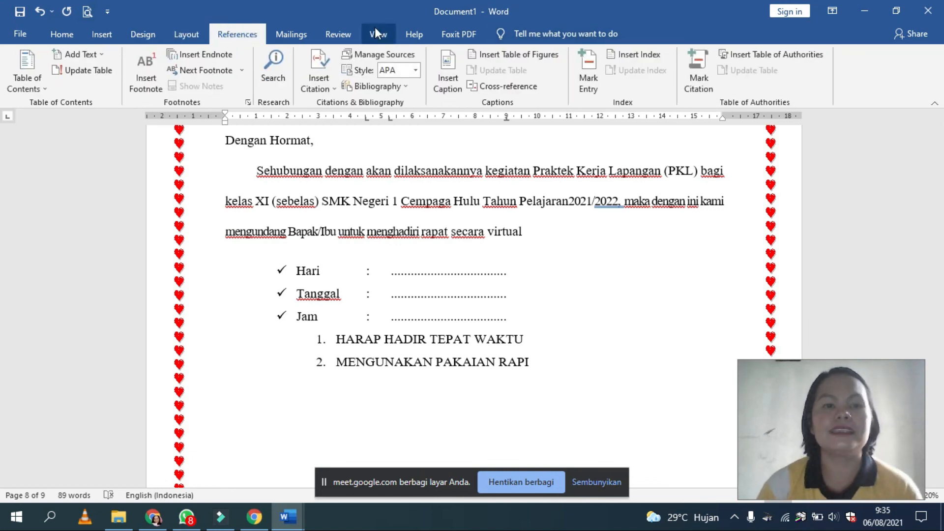
left_click(291, 41)
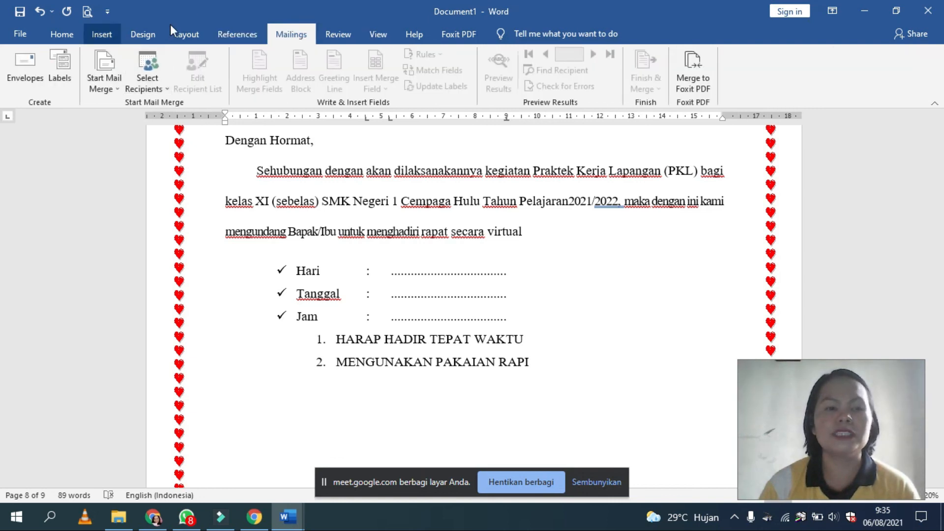
left_click(346, 33)
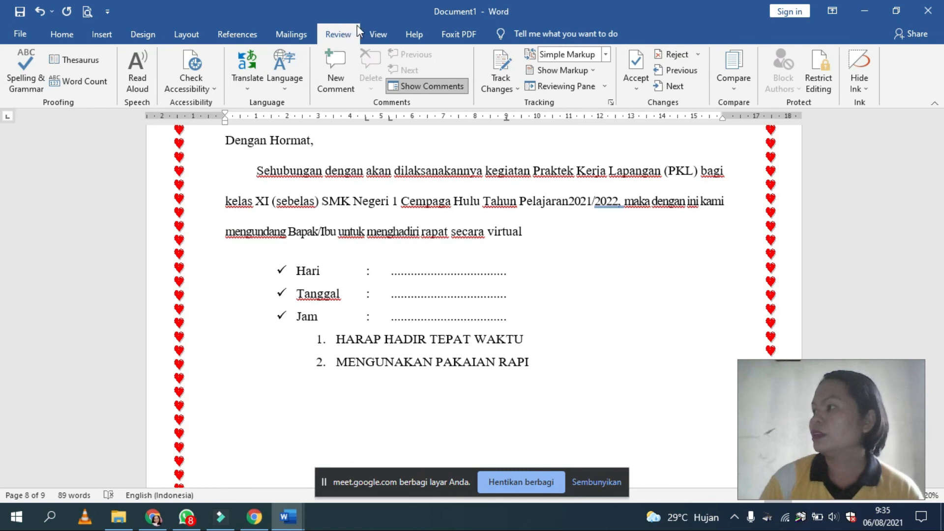
Step: Hide the rulers around the document and show them again
left_click(387, 31)
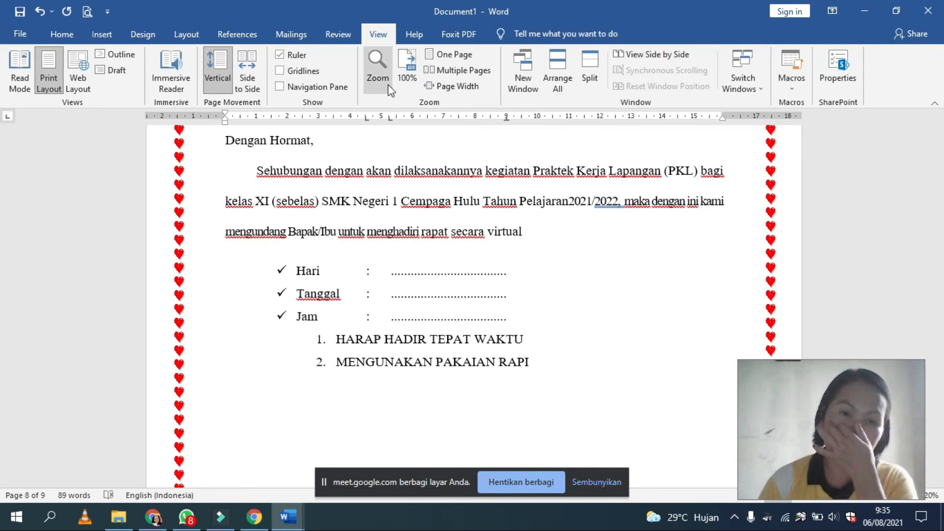
left_click(281, 55)
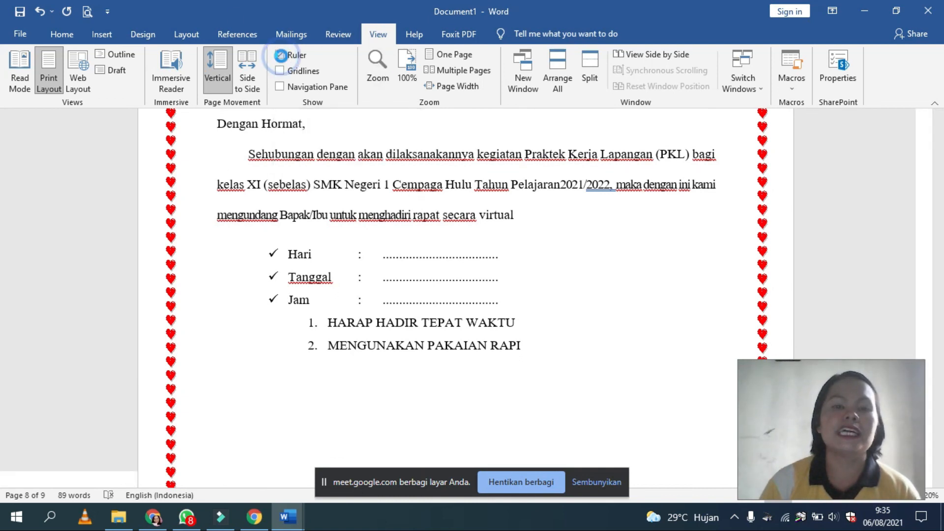
left_click(281, 57)
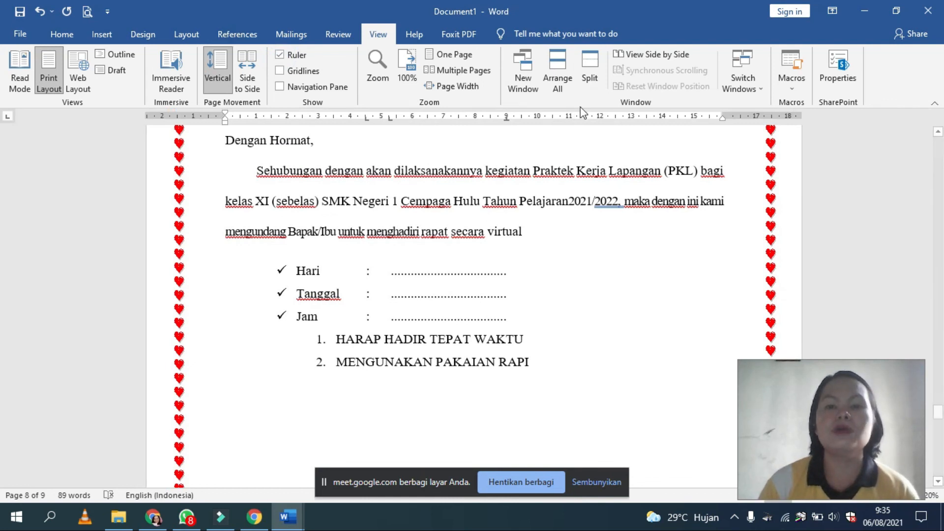
Step: Split the document window and browse the pages in the lower pane down to the letter
left_click(589, 69)
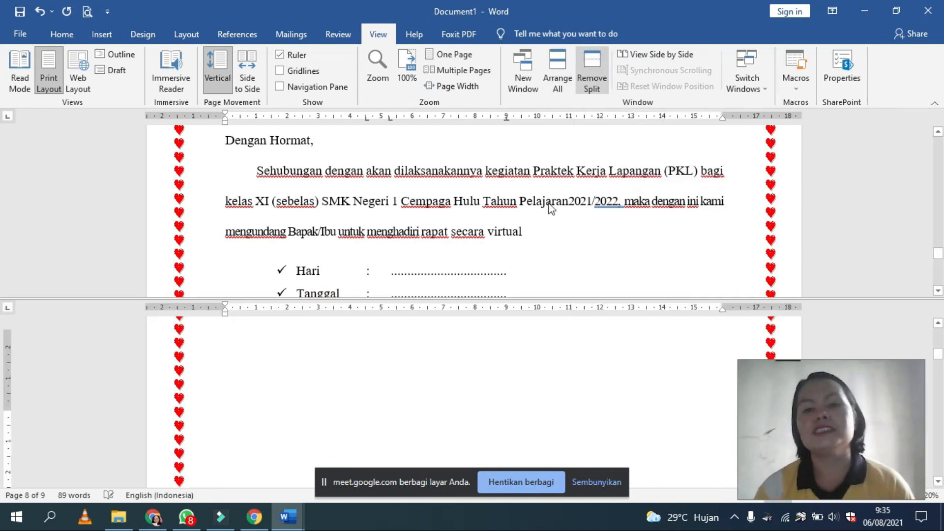
left_click(450, 244)
scroll(446, 367, "up", 3)
scroll(447, 366, "up", 3)
left_click(447, 364)
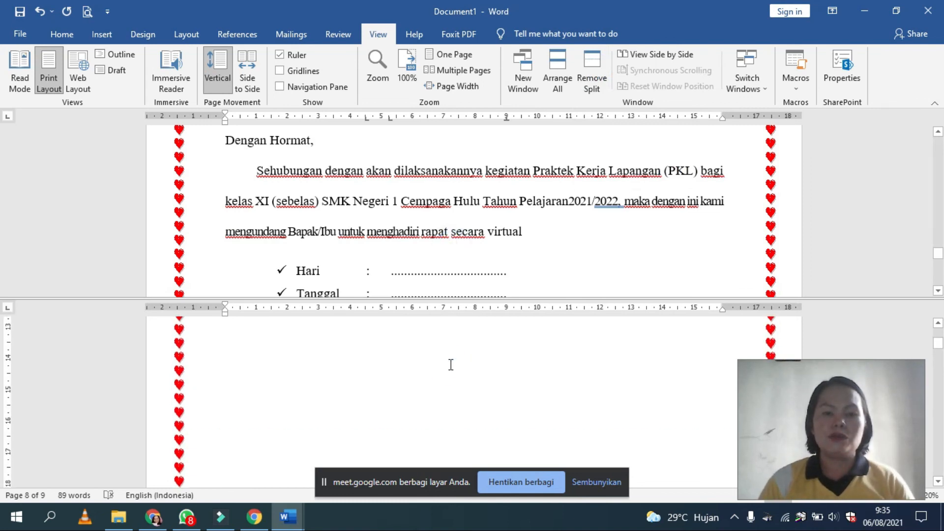
scroll(450, 363, "up", 3)
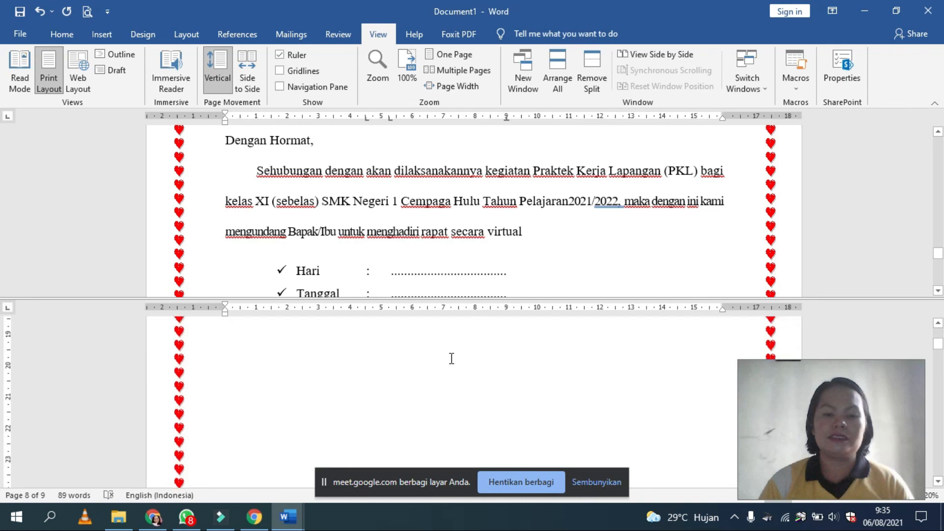
scroll(457, 348, "down", 15)
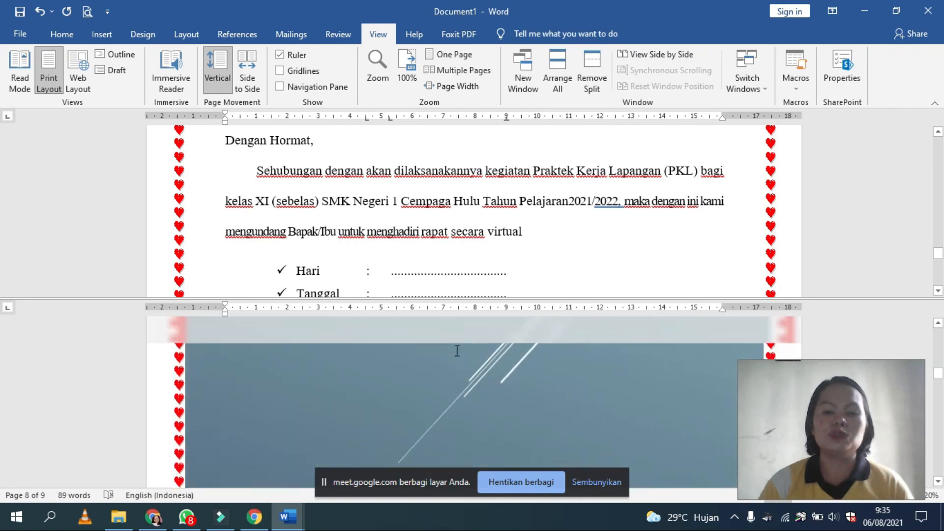
scroll(455, 352, "down", 5)
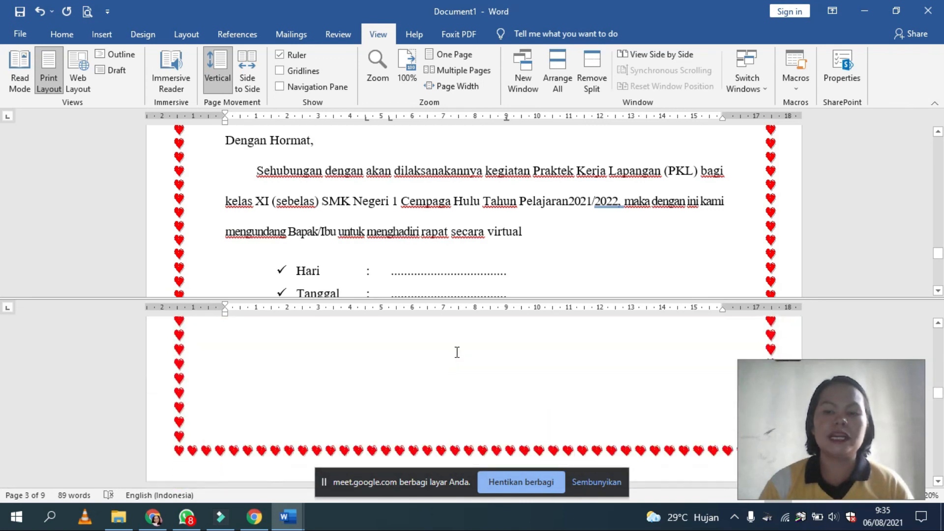
scroll(456, 353, "down", 10)
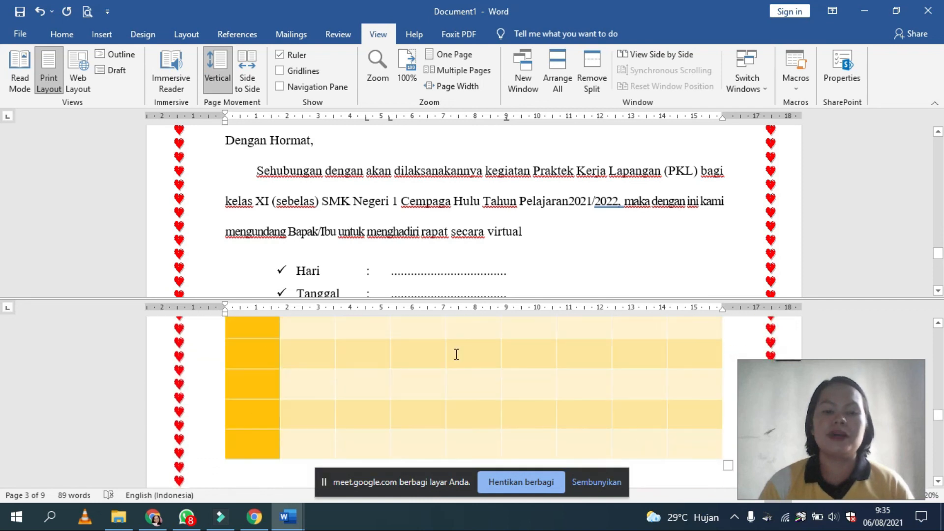
scroll(456, 354, "down", 10)
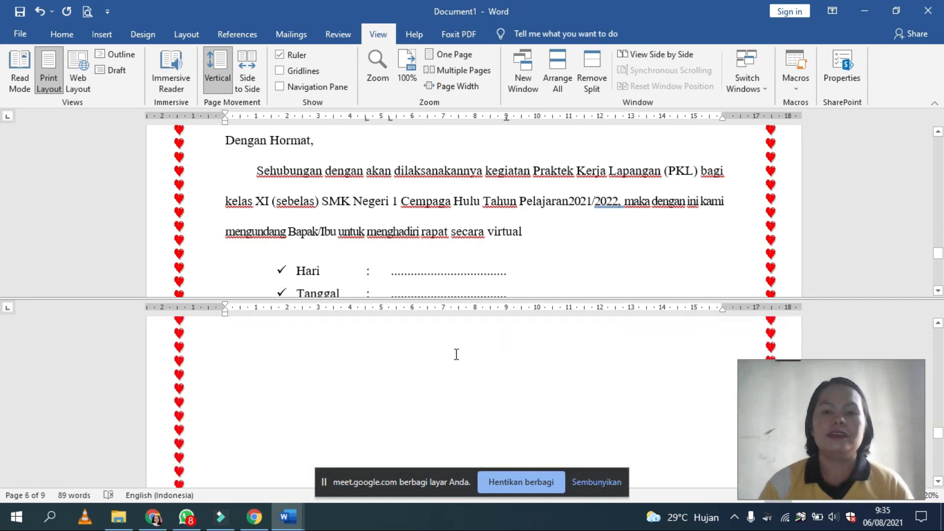
scroll(456, 354, "down", 6)
scroll(457, 350, "up", 2)
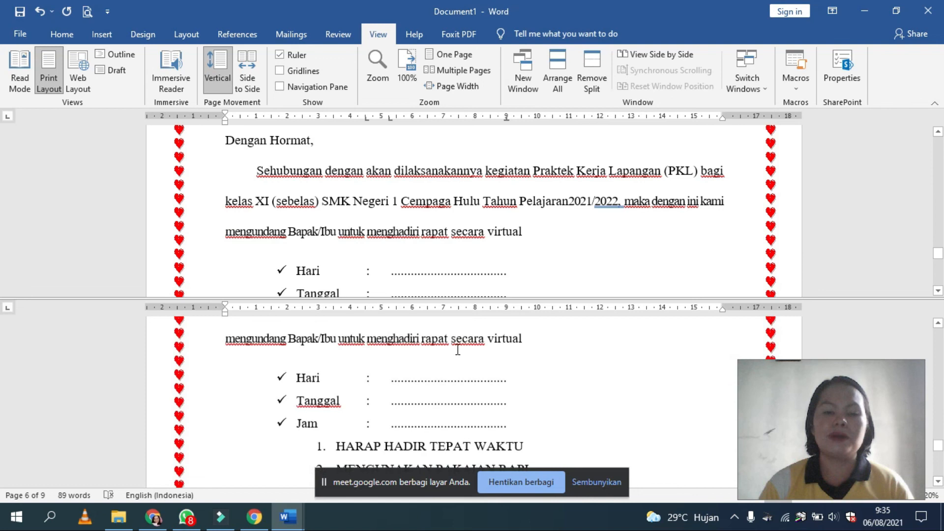
Step: Raise the split divider to browse earlier pages above the letter, and remove the window split
left_click(386, 375)
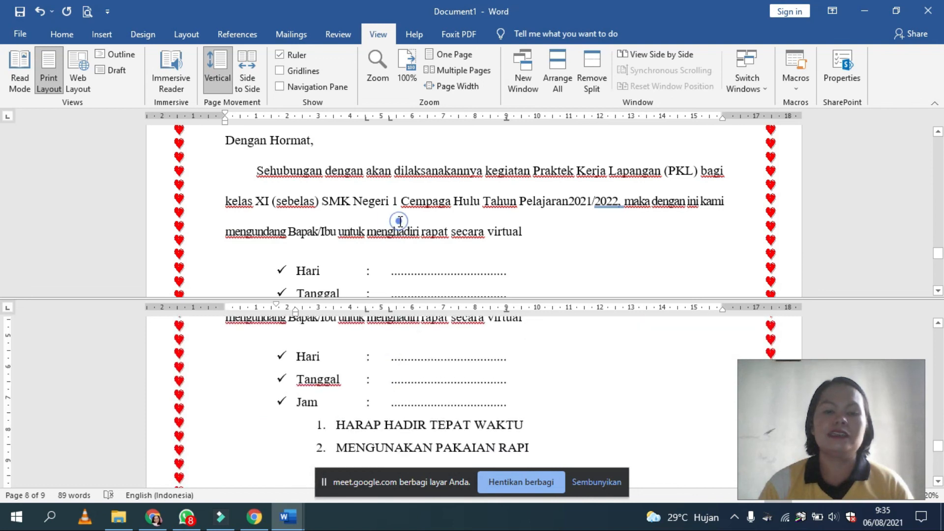
scroll(407, 204, "up", 3)
scroll(408, 204, "up", 3)
left_click_drag(405, 297, 392, 218)
scroll(447, 177, "up", 3)
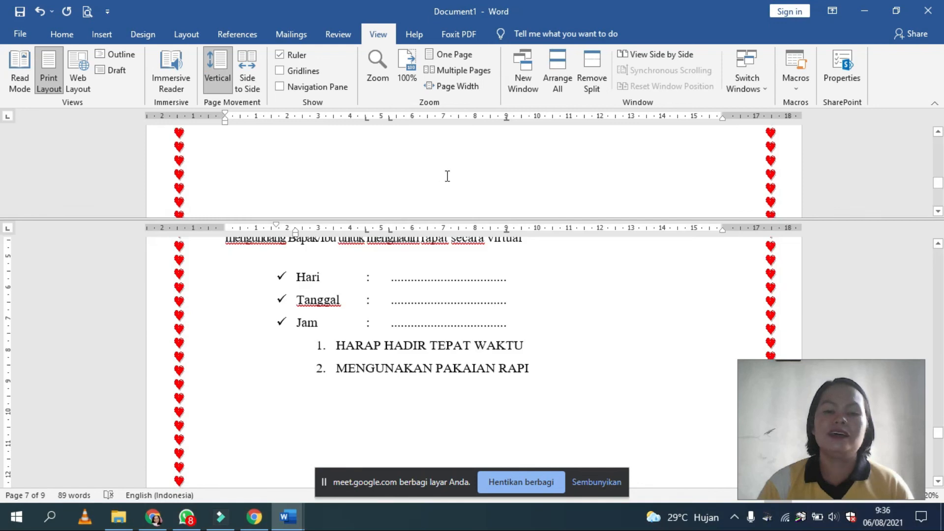
scroll(447, 177, "up", 8)
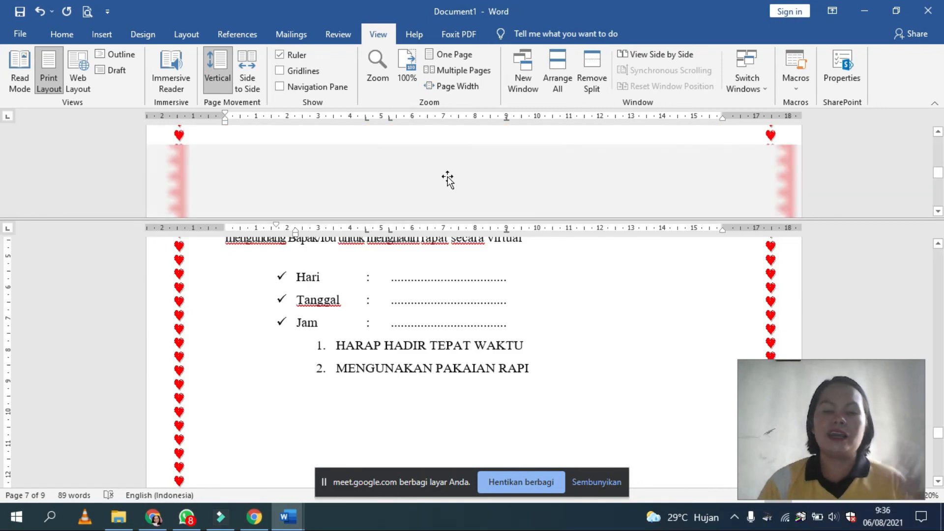
scroll(447, 173, "up", 10)
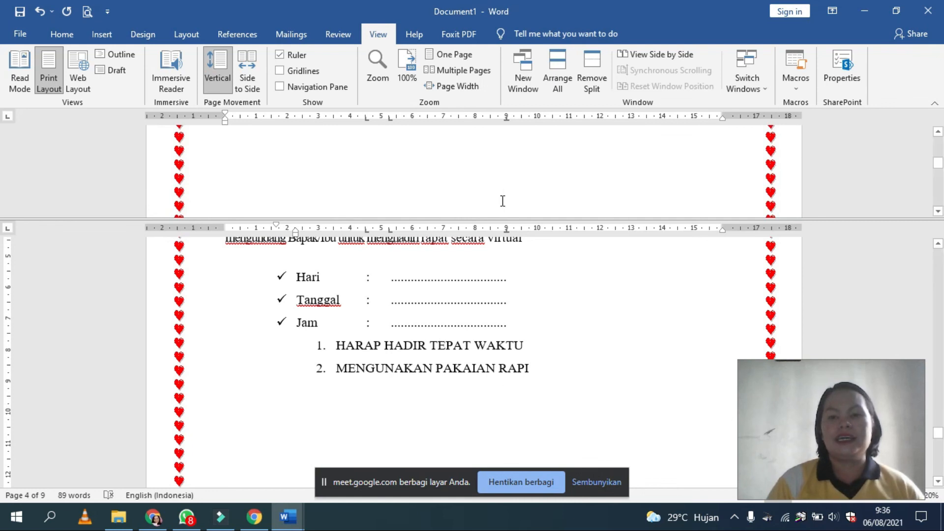
left_click(587, 64)
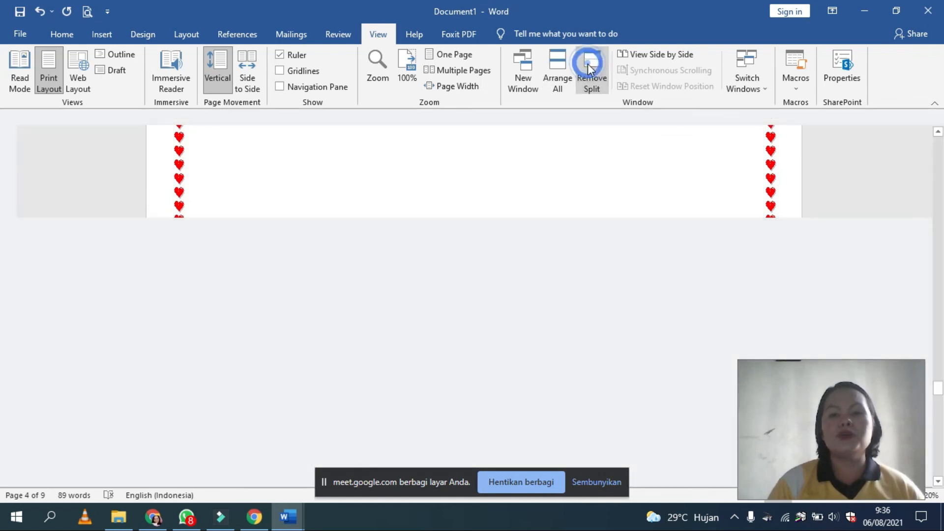